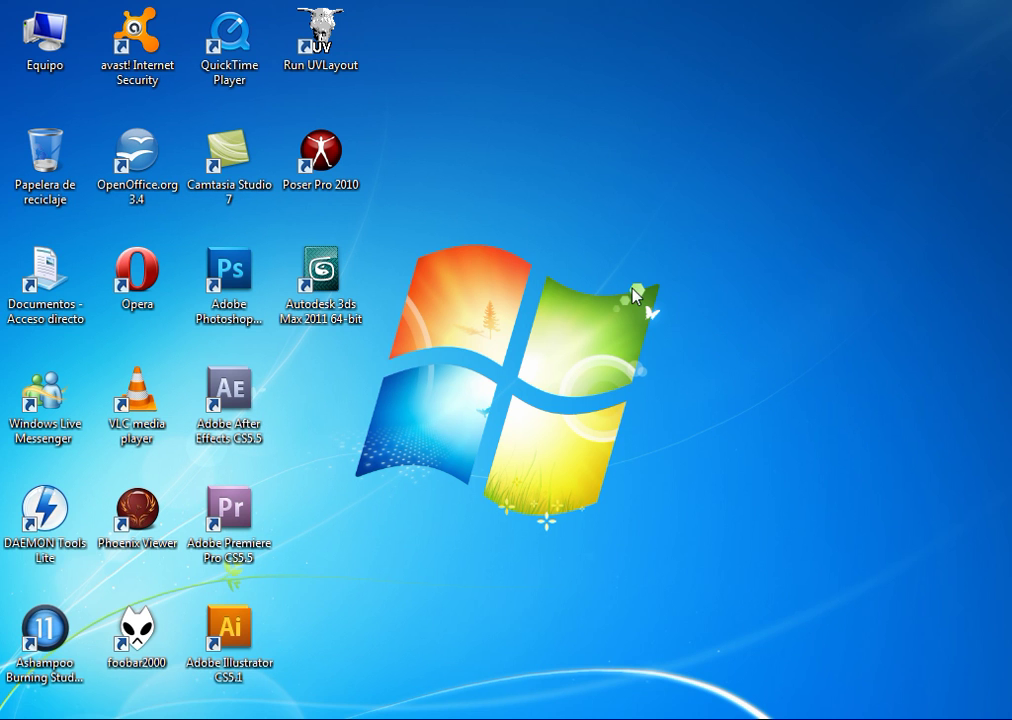
# Step: Open the Windows 7 Start menu
pyautogui.press('super')
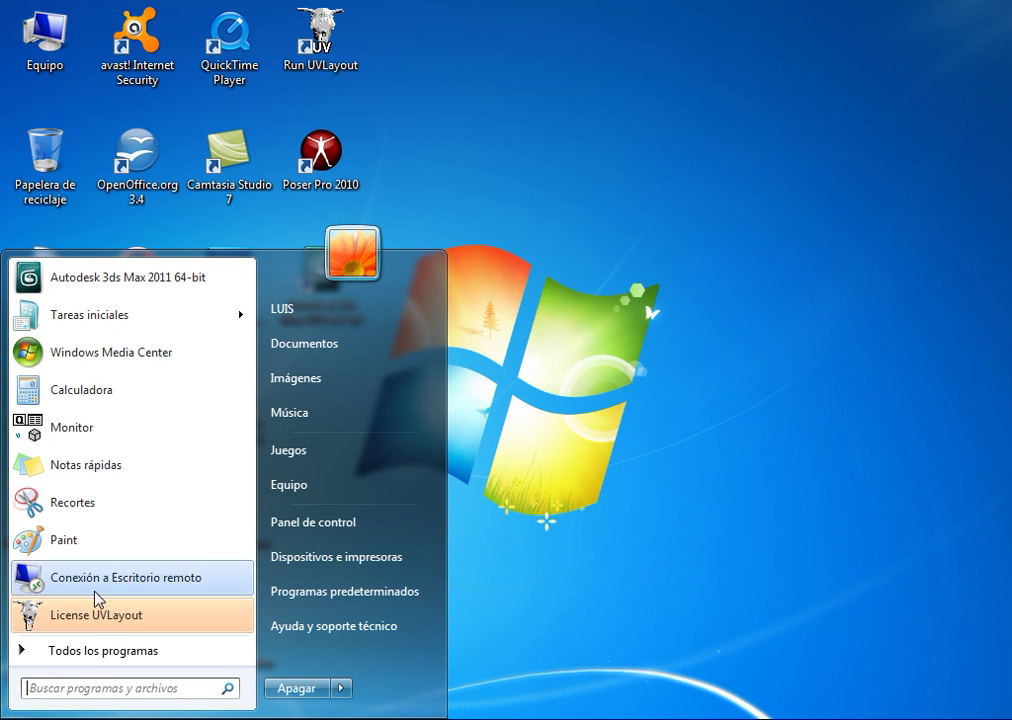
# Step: Launch Autodesk 3ds Max 2011 32-bit through its Change Graphics Mode shortcut
pyautogui.click(95, 655)
pyautogui.click(131, 401)
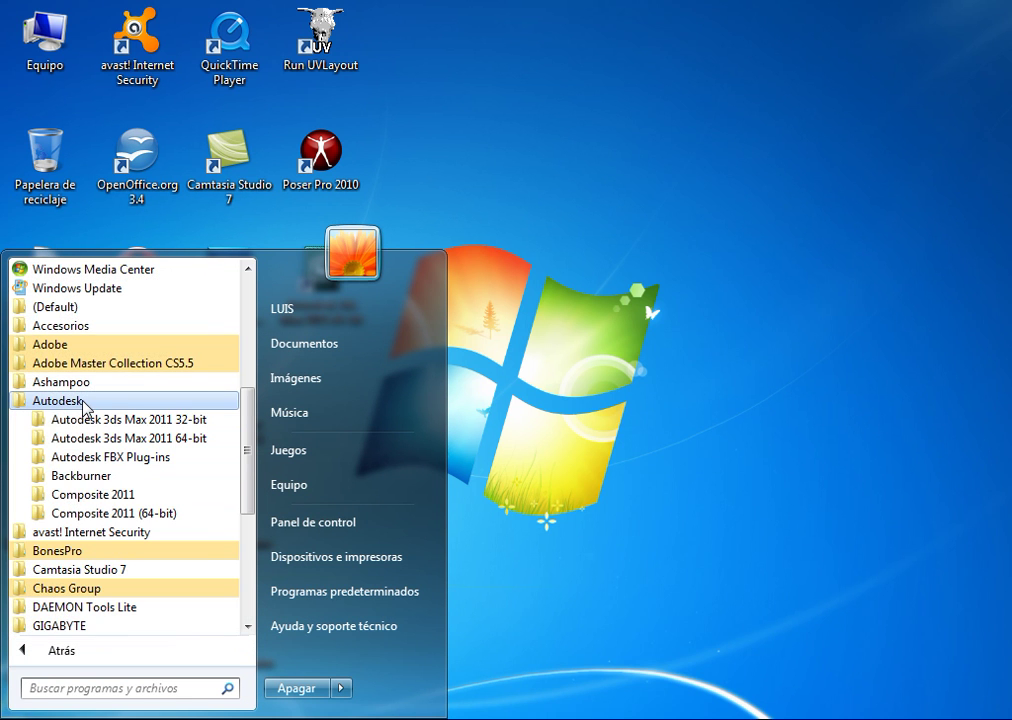
pyautogui.click(158, 420)
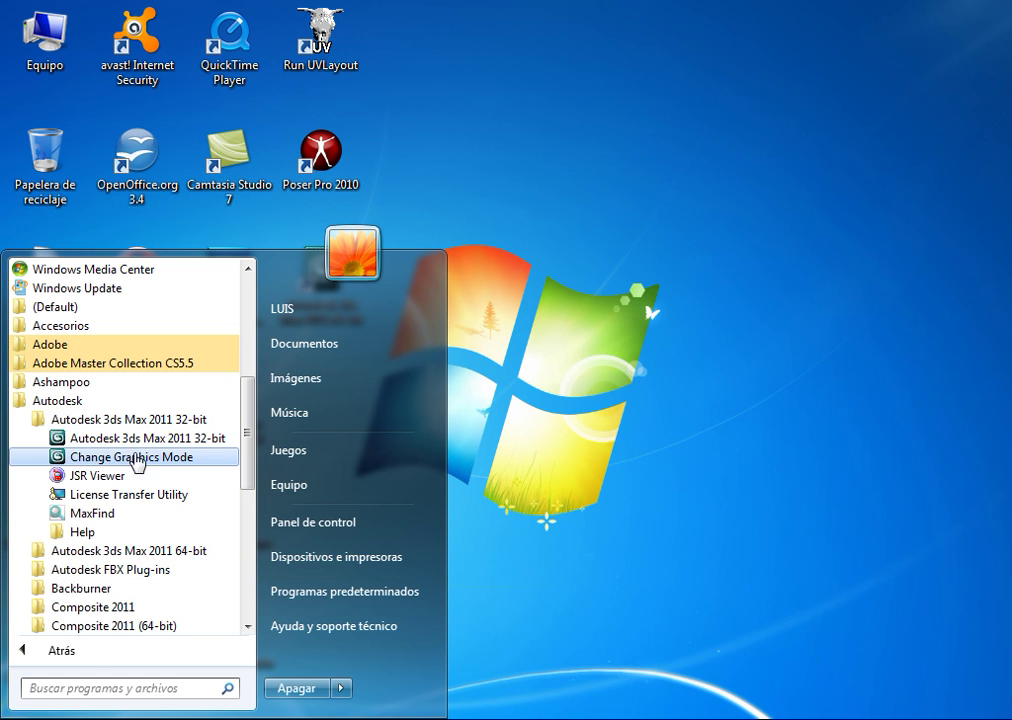
pyautogui.click(140, 457)
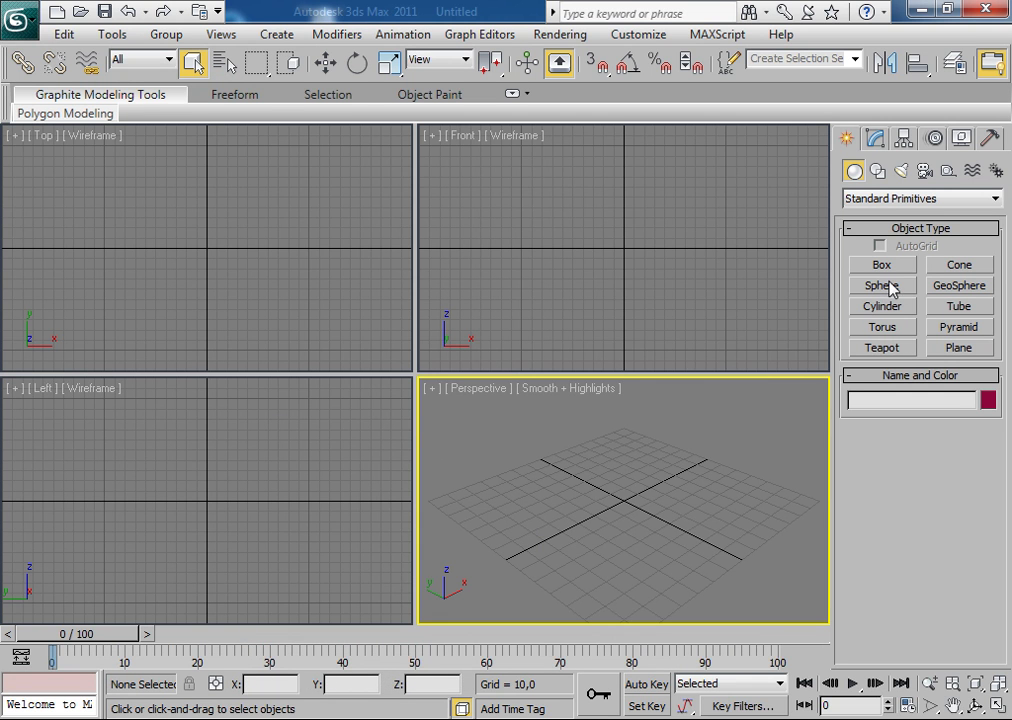
# Step: Draw a sphere in the Top viewport
pyautogui.click(883, 286)
pyautogui.moveTo(218, 499); pyautogui.dragTo(254, 496, button='middle')
pyautogui.hotkey('alt', 'w')
pyautogui.hotkey('alt', 'w')
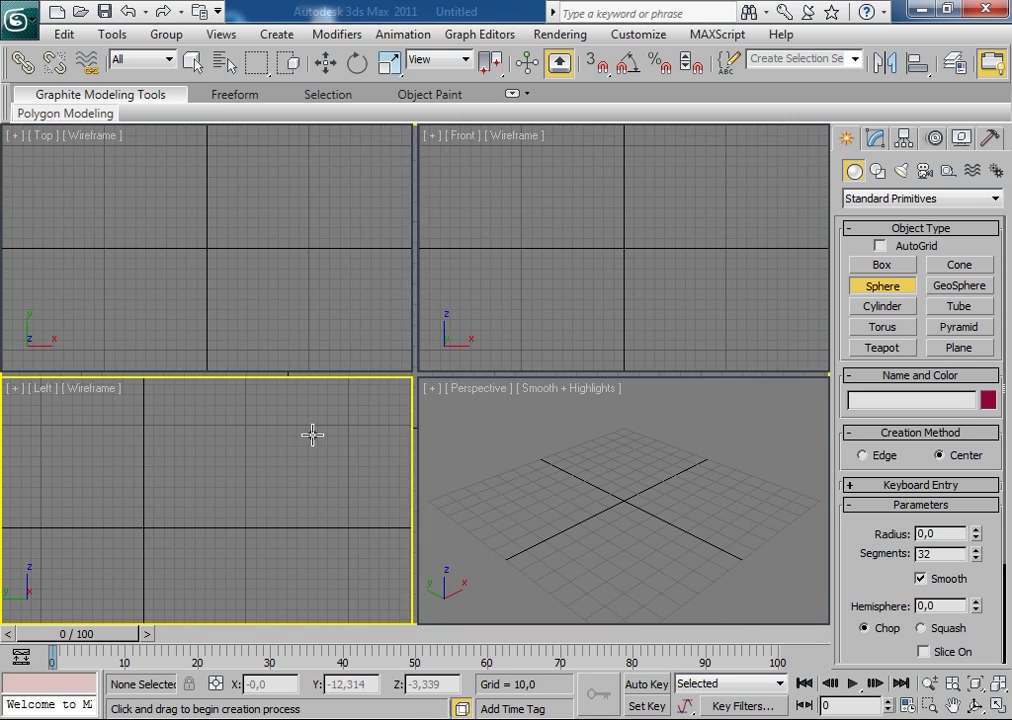
pyautogui.moveTo(103, 250); pyautogui.dragTo(120, 248)
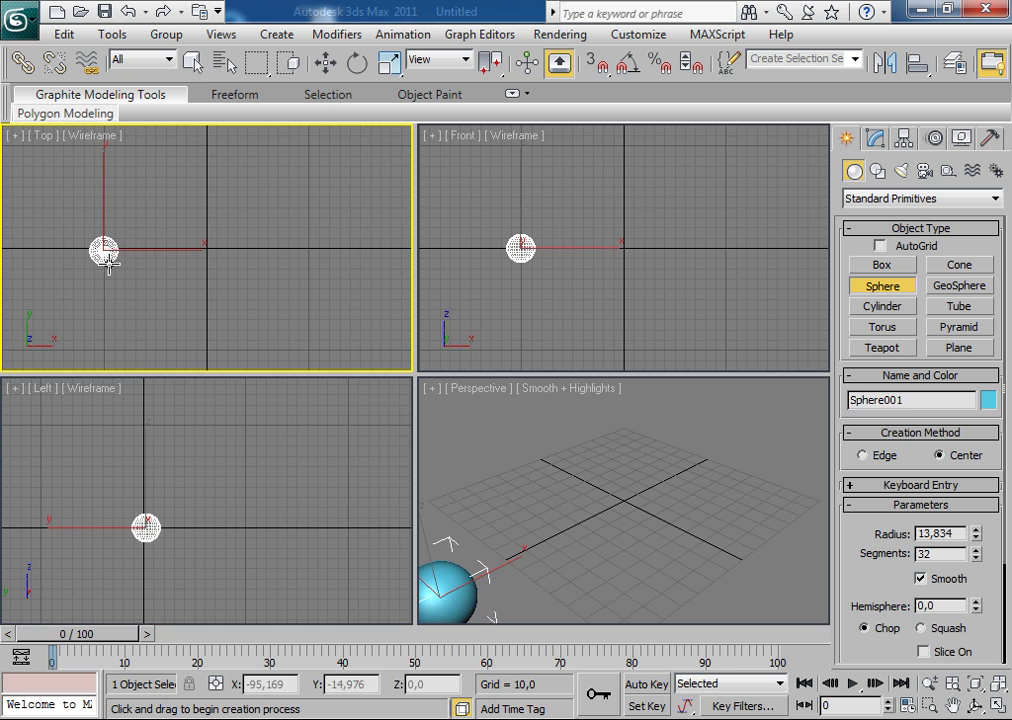
# Step: Zero the sphere's X and Y in the Move Type-In, then maximize the Front view
pyautogui.press('w')
pyautogui.press('F12')
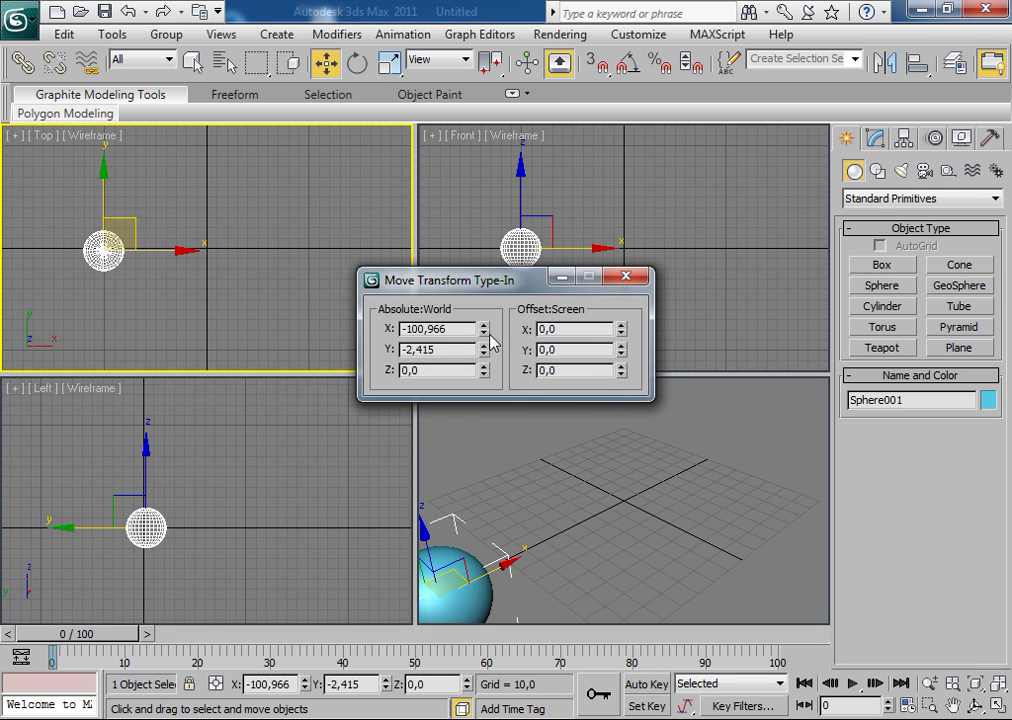
pyautogui.rightClick(483, 329)
pyautogui.rightClick(483, 350)
pyautogui.click(626, 276)
pyautogui.rightClick(574, 289)
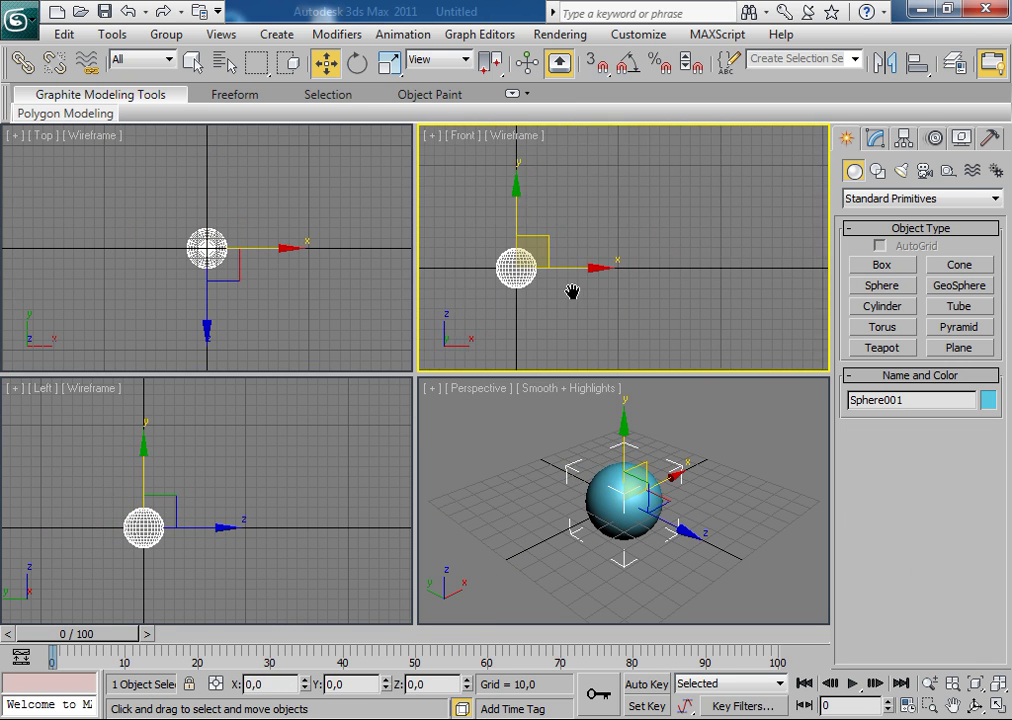
pyautogui.hotkey('alt', 'w')
pyautogui.moveTo(585, 297); pyautogui.dragTo(443, 301, button='middle')
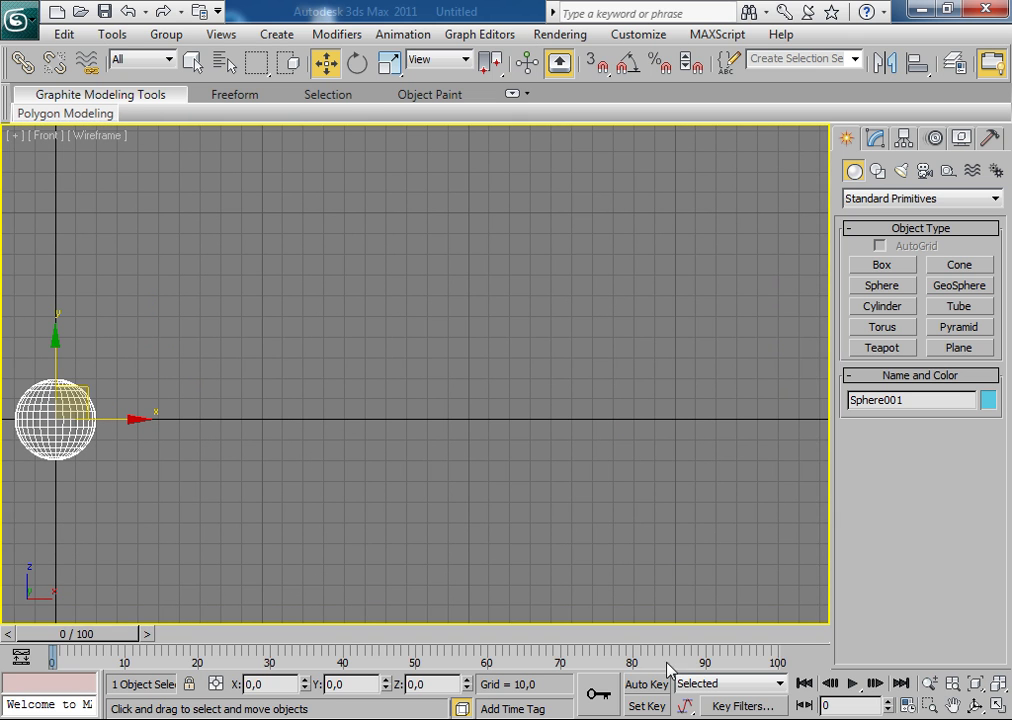
# Step: With Auto Key on, raise the sphere to the top centre at frame 50
pyautogui.click(636, 688)
pyautogui.moveTo(80, 640); pyautogui.dragTo(418, 640)
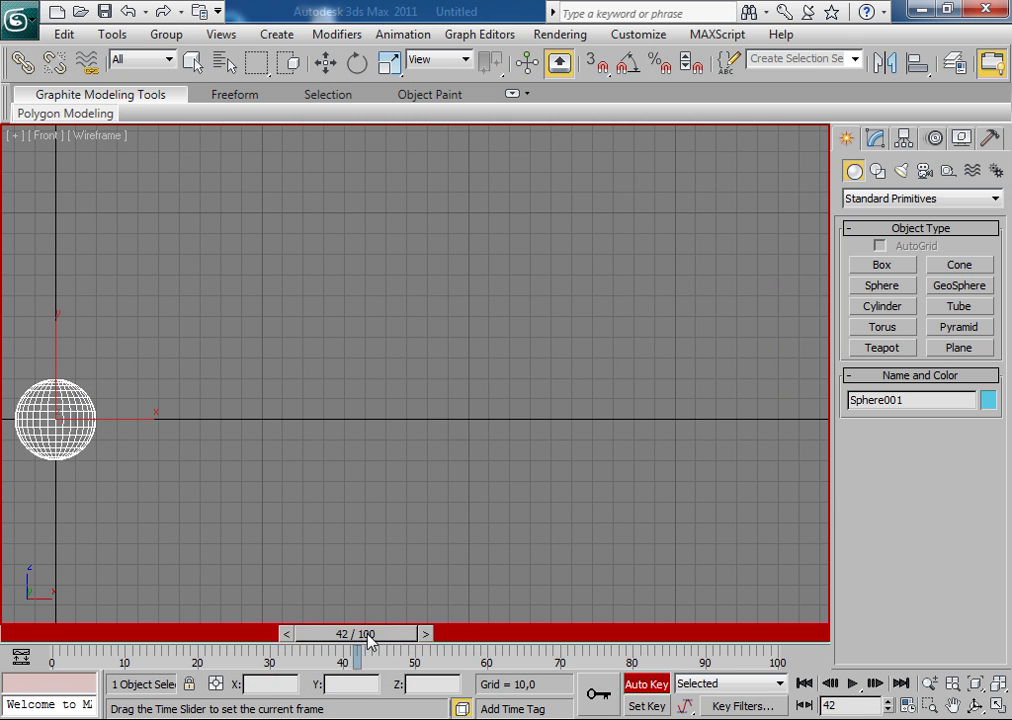
pyautogui.press('w')
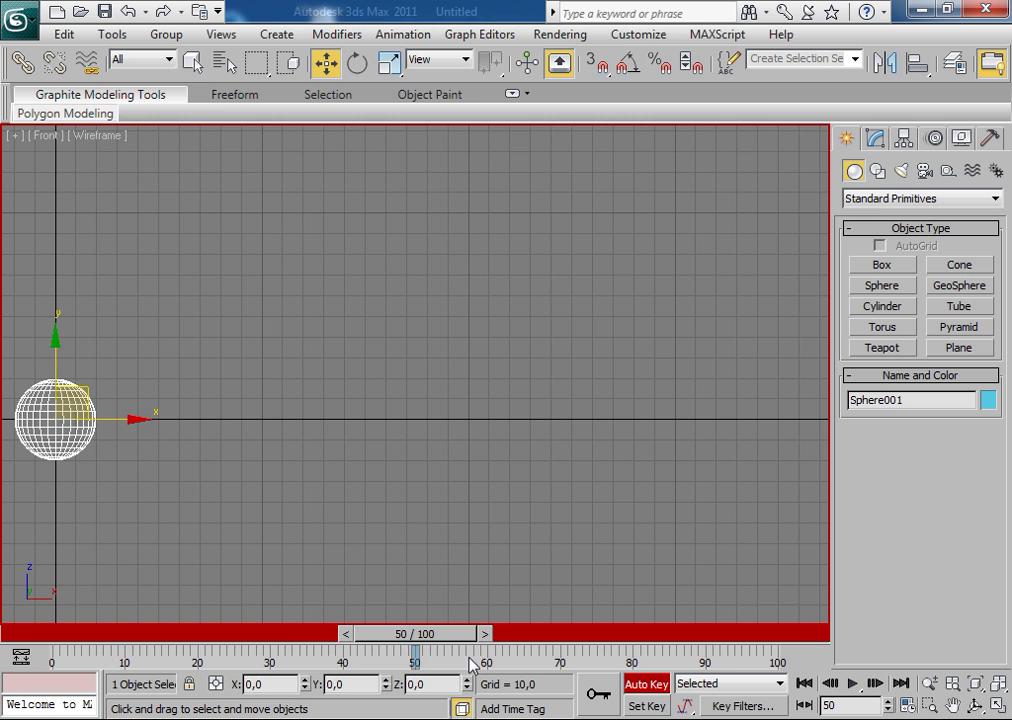
pyautogui.moveTo(76, 392); pyautogui.dragTo(407, 144)
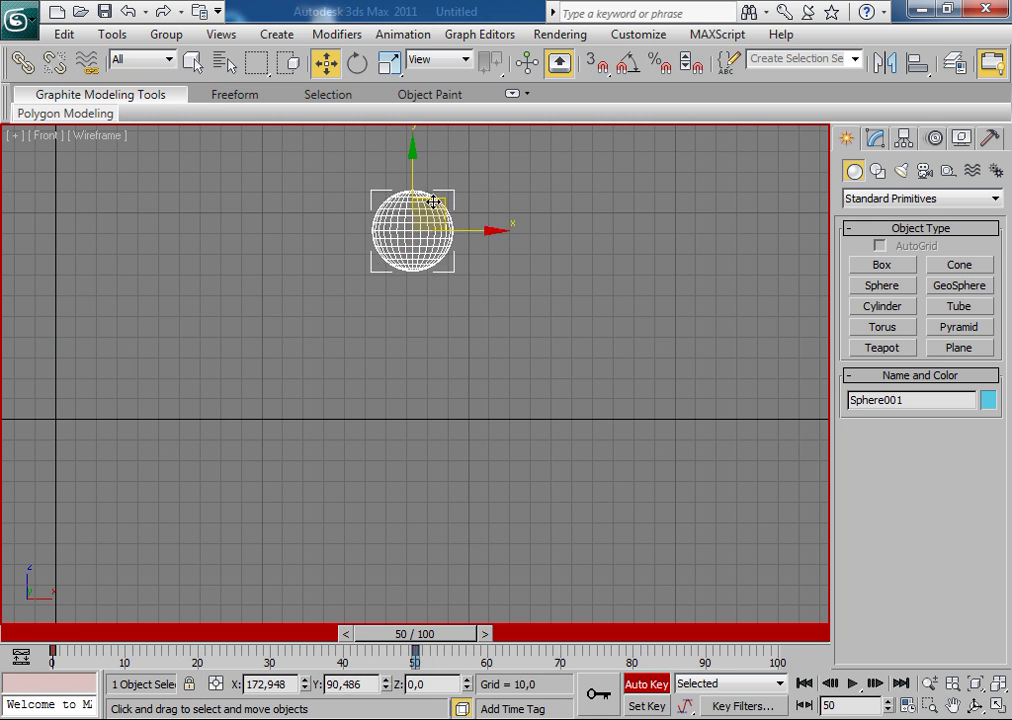
# Step: Move the sphere to the right at frame 100, turn off Auto Key and scrub to check
pyautogui.moveTo(432, 633); pyautogui.dragTo(760, 634)
pyautogui.moveTo(427, 160); pyautogui.dragTo(771, 406)
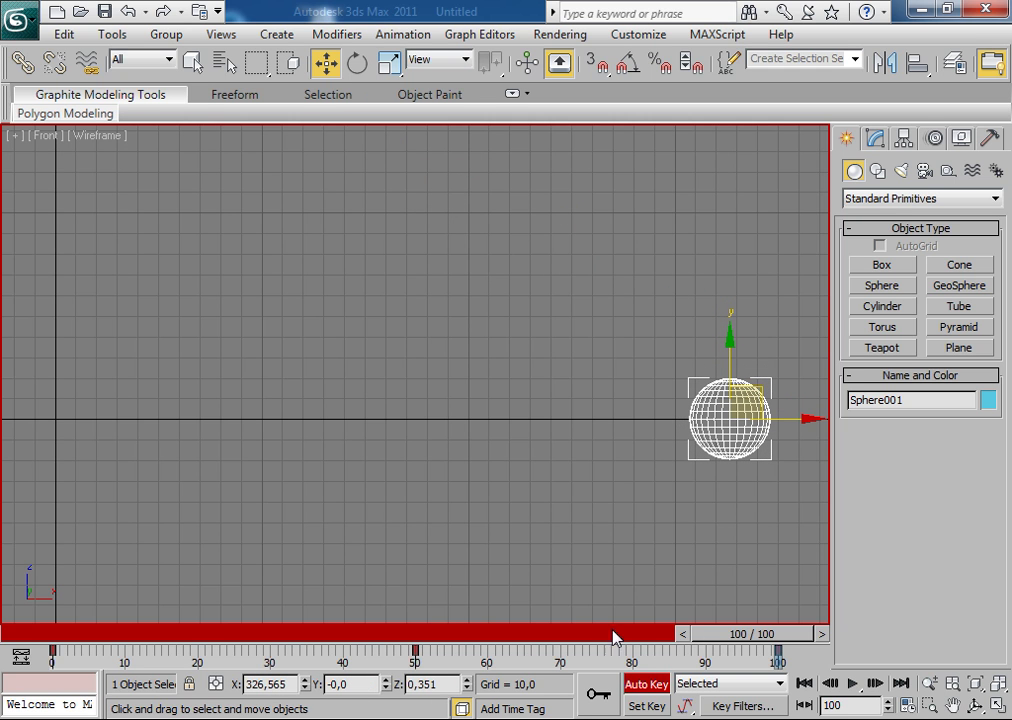
pyautogui.click(636, 686)
pyautogui.moveTo(752, 633); pyautogui.dragTo(45, 633)
pyautogui.press('w')
pyautogui.hotkey('alt', 'w')
pyautogui.hotkey('alt', 'w')
# Step: Draw a large plane across the maximized Top view
pyautogui.moveTo(330, 343); pyautogui.dragTo(208, 377, button='middle')
pyautogui.moveTo(631, 393); pyautogui.dragTo(383, 393, button='middle')
pyautogui.click(958, 347)
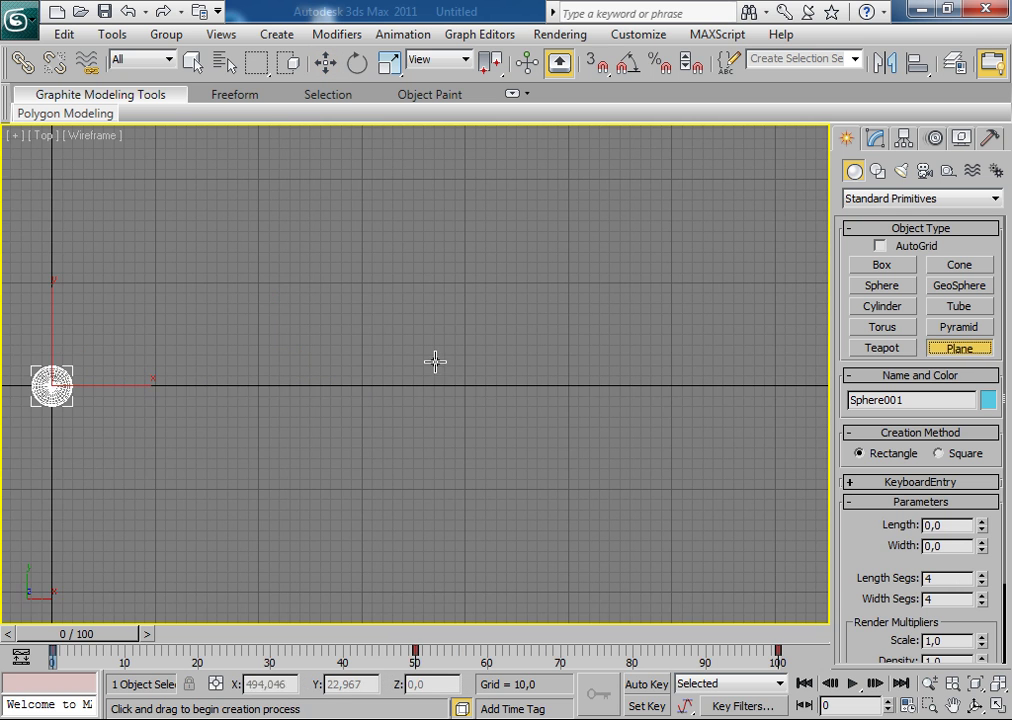
pyautogui.moveTo(216, 322); pyautogui.dragTo(339, 343, button='middle')
pyautogui.moveTo(47, 158)
pyautogui.mouseDown()
pyautogui.moveTo(761, 623)
pyautogui.moveTo(845, 653)
pyautogui.mouseUp()
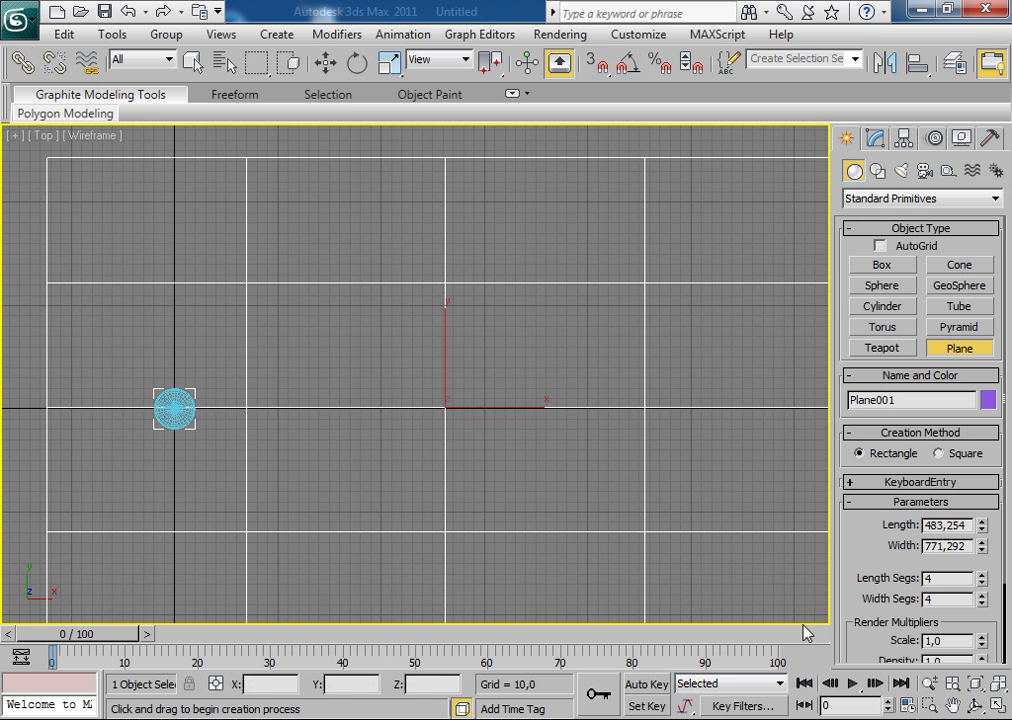
# Step: Zero the plane's X and Y position, then slide it right along X
pyautogui.rightClick(326, 62)
pyautogui.rightClick(483, 328)
pyautogui.rightClick(483, 349)
pyautogui.click(627, 277)
pyautogui.moveTo(245, 405); pyautogui.dragTo(470, 435)
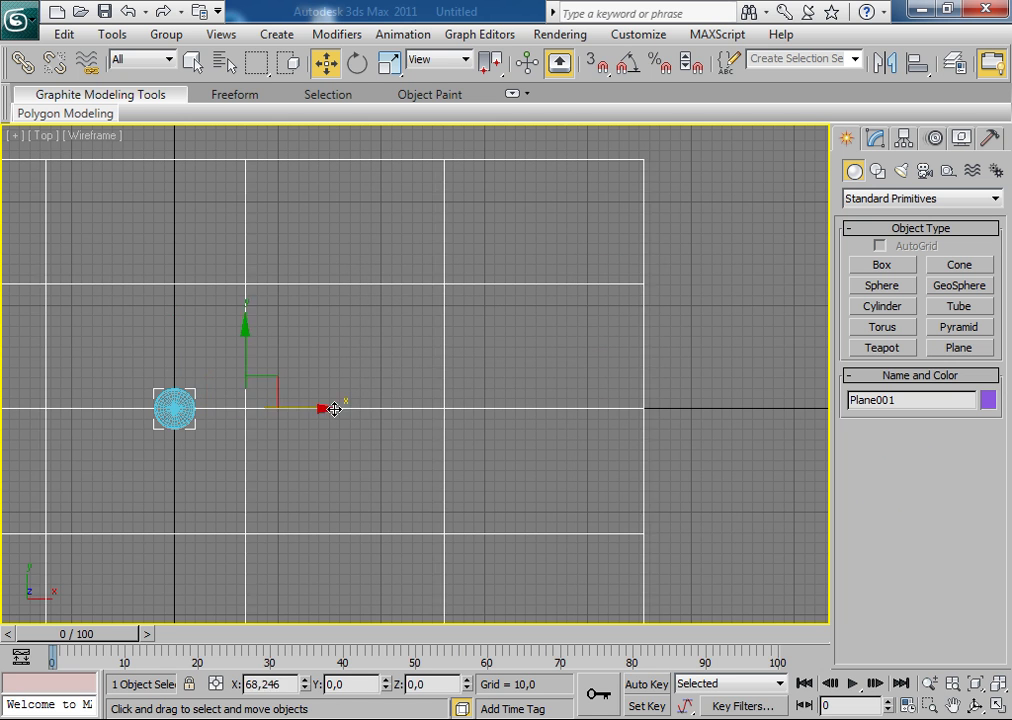
pyautogui.scroll(-2, 368, 431)
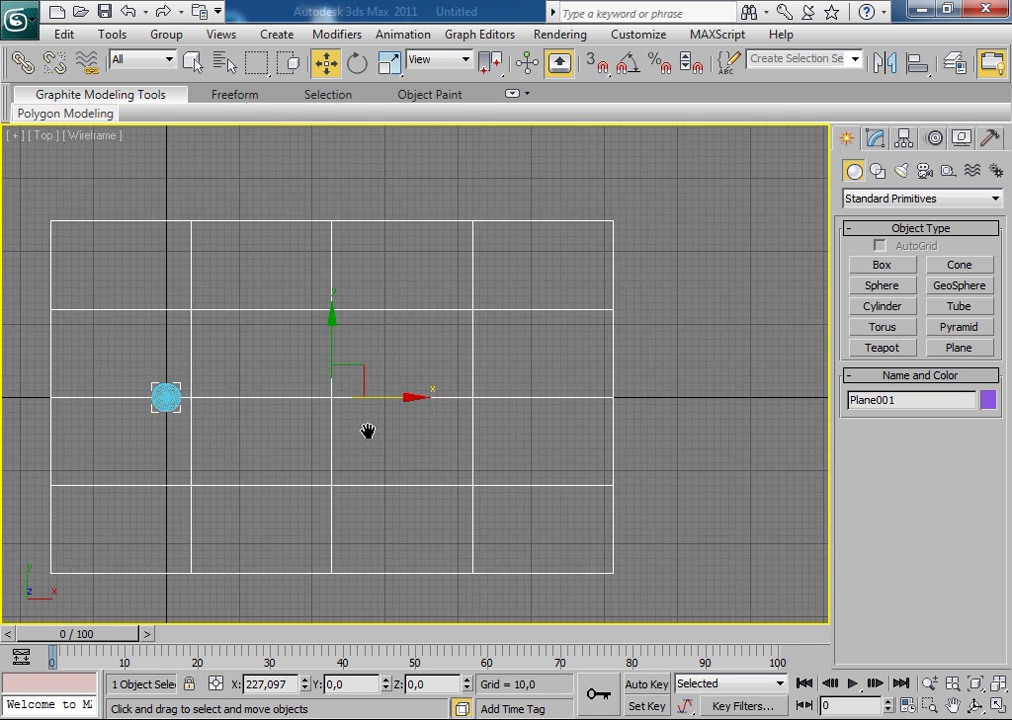
pyautogui.scroll(-2, 357, 407)
# Step: Scale the plane up uniformly, undoing an oversized attempt
pyautogui.click(390, 62)
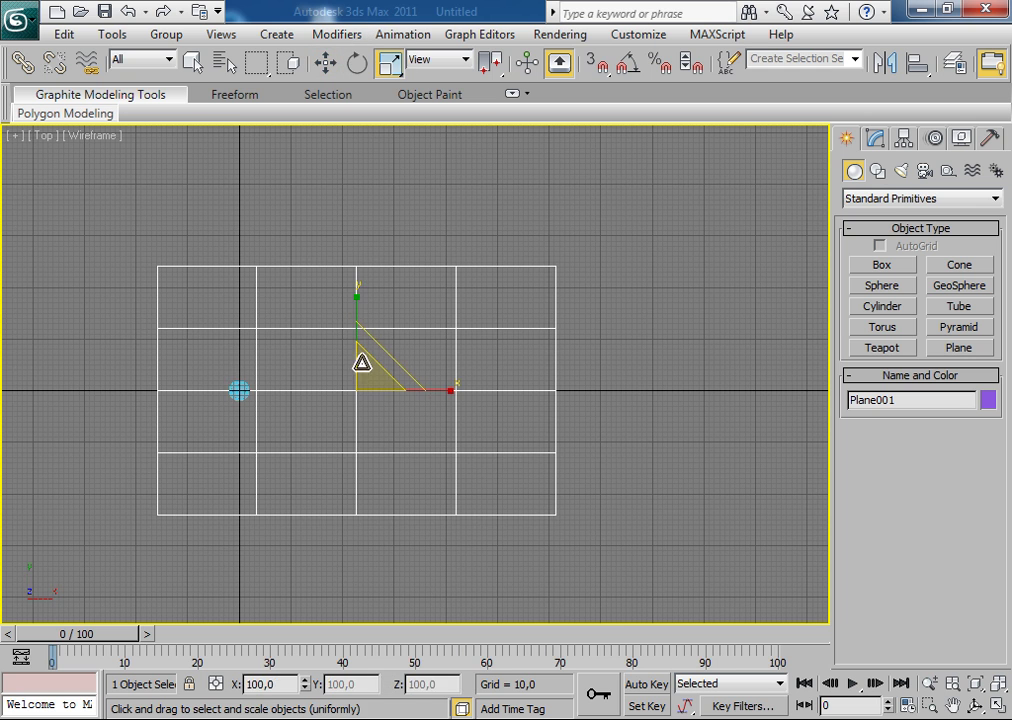
pyautogui.moveTo(357, 361); pyautogui.dragTo(325, 108)
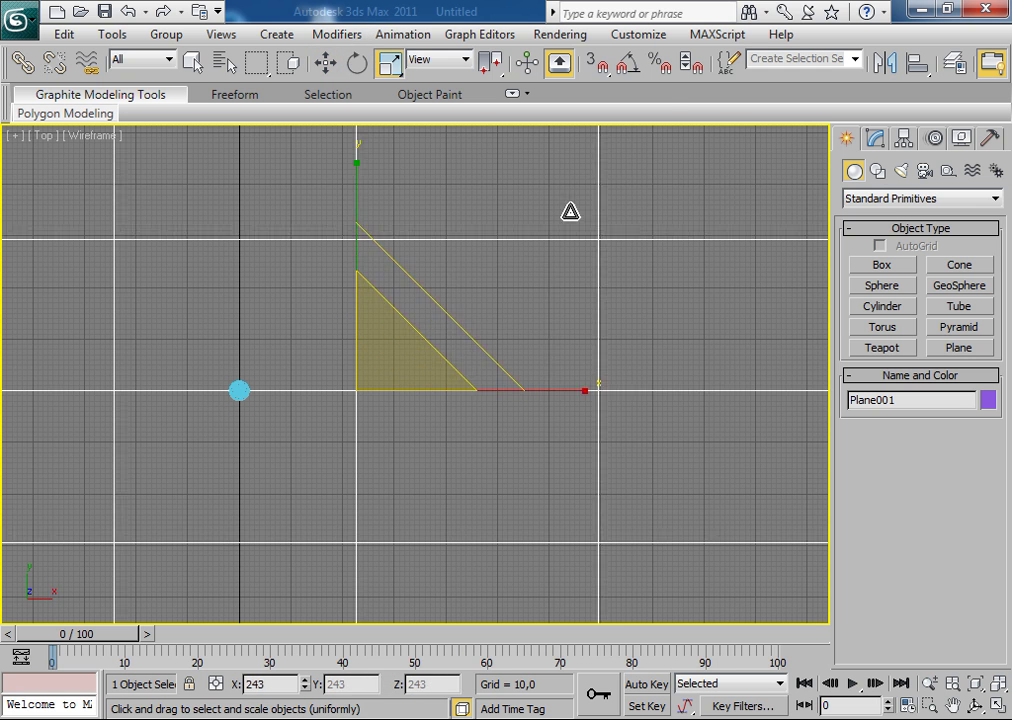
pyautogui.hotkey('ctrl', 'z')
pyautogui.click(326, 62)
pyautogui.hotkey('alt', 'w')
# Step: In the Left view, lower the plane to Z -20,534 just beneath the sphere
pyautogui.rightClick(270, 470)
pyautogui.hotkey('alt', 'w')
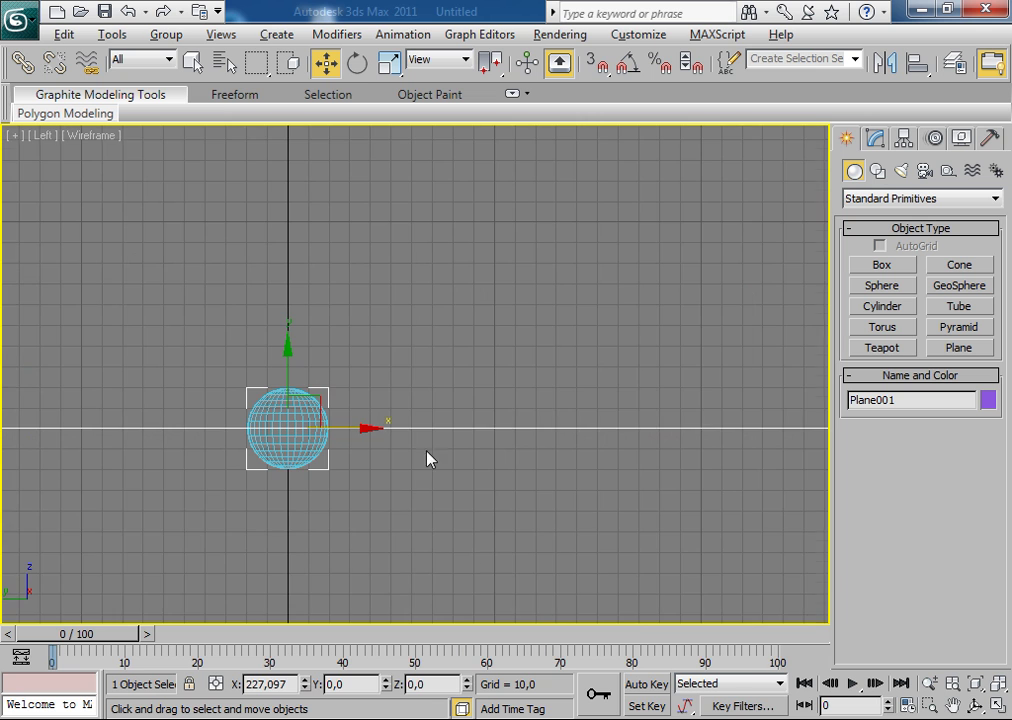
pyautogui.moveTo(284, 335); pyautogui.dragTo(282, 371)
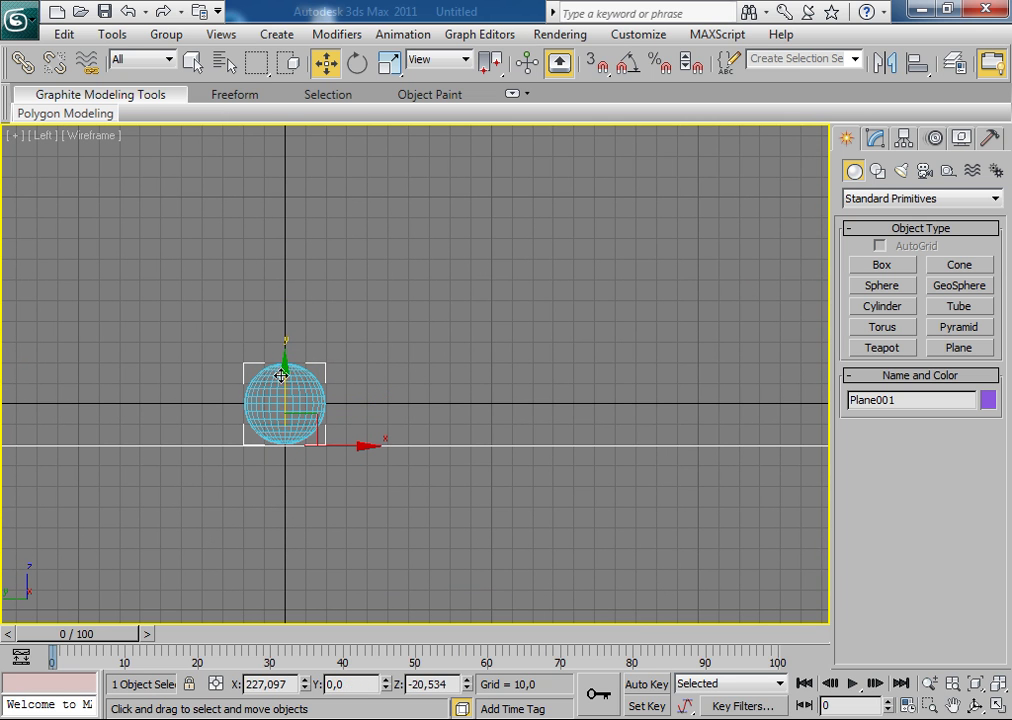
pyautogui.scroll(2, 340, 400)
pyautogui.scroll(3, 409, 425)
pyautogui.moveTo(337, 373); pyautogui.dragTo(391, 395, button='middle')
pyautogui.scroll(-3, 391, 395)
pyautogui.moveTo(585, 327); pyautogui.dragTo(343, 400, button='middle')
pyautogui.hotkey('alt', 'w')
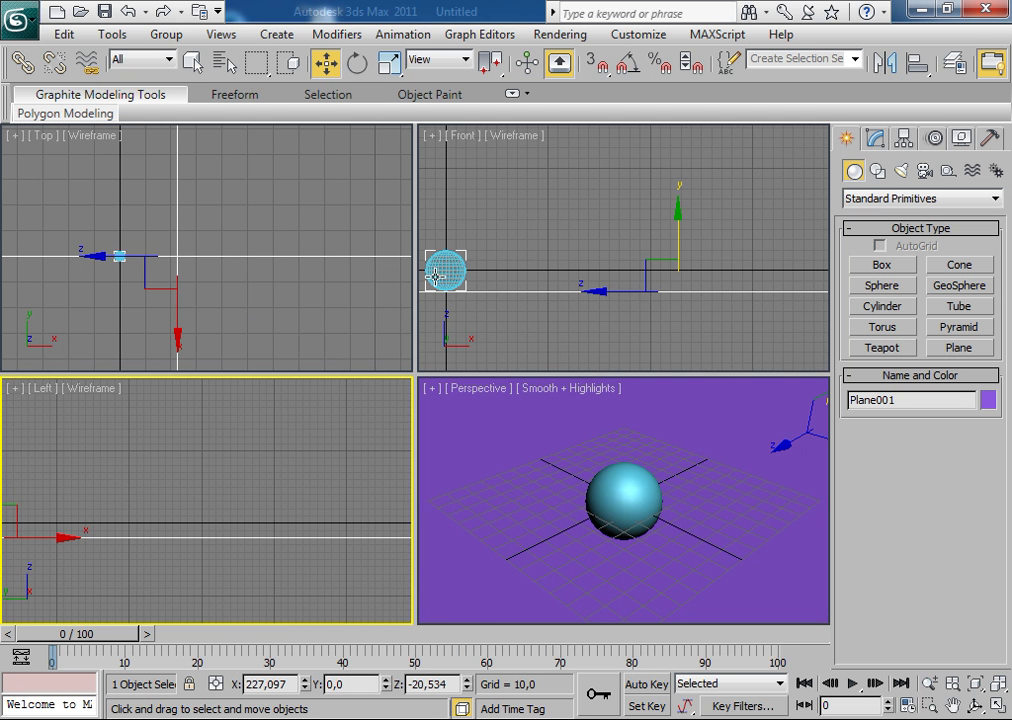
# Step: Place a Standard Omni light in the Top view
pyautogui.rightClick(323, 286)
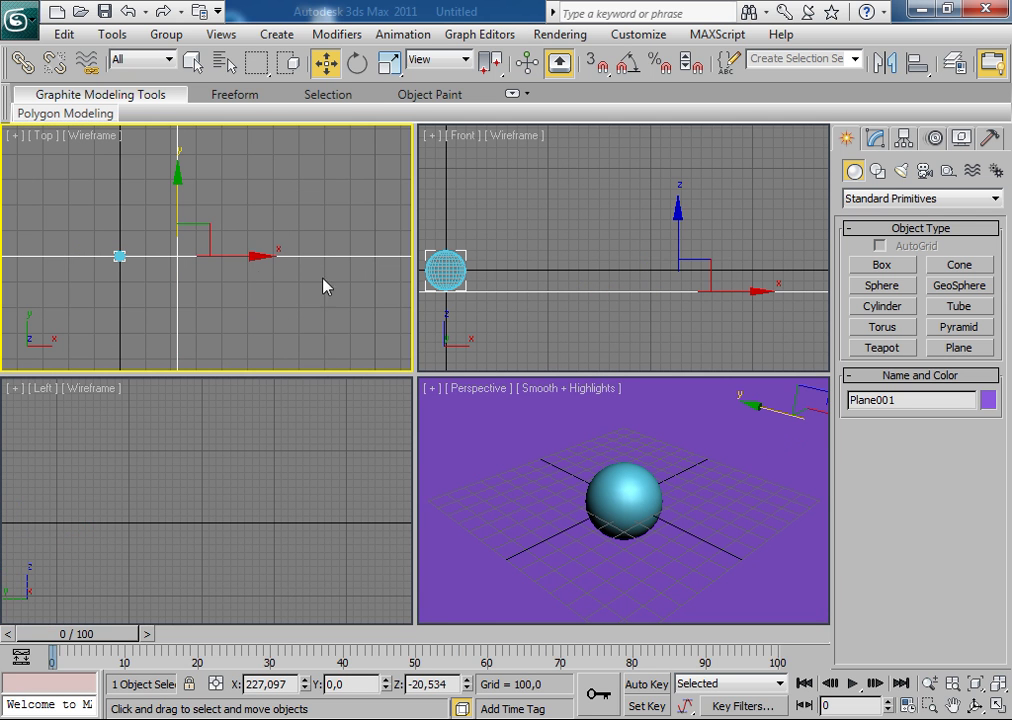
pyautogui.click(901, 172)
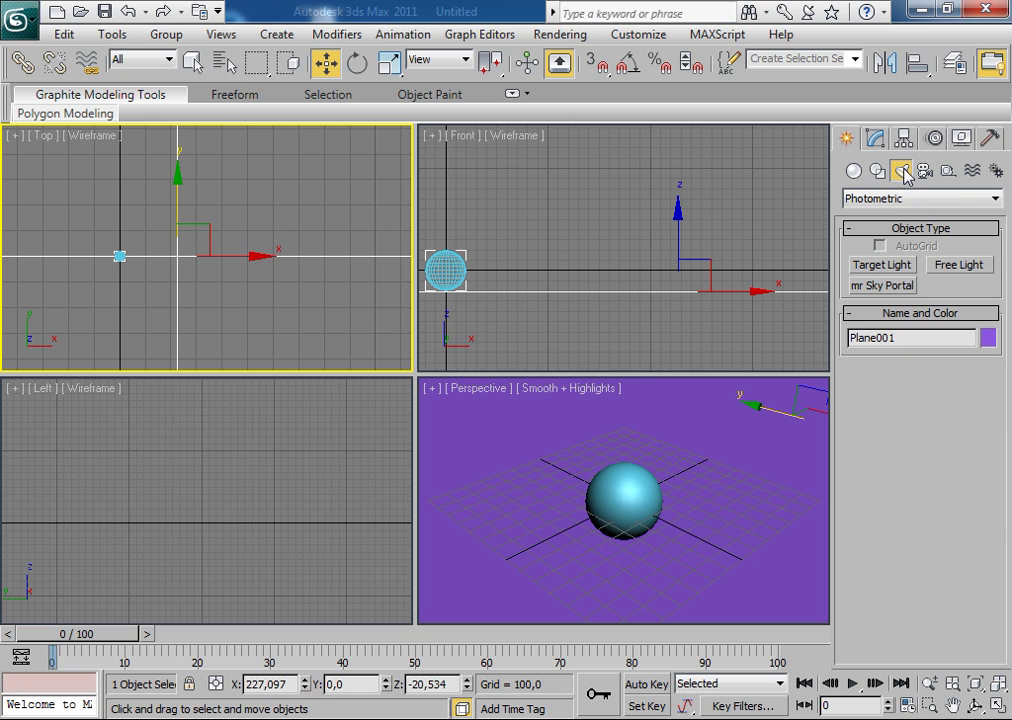
pyautogui.click(905, 199)
pyautogui.click(885, 229)
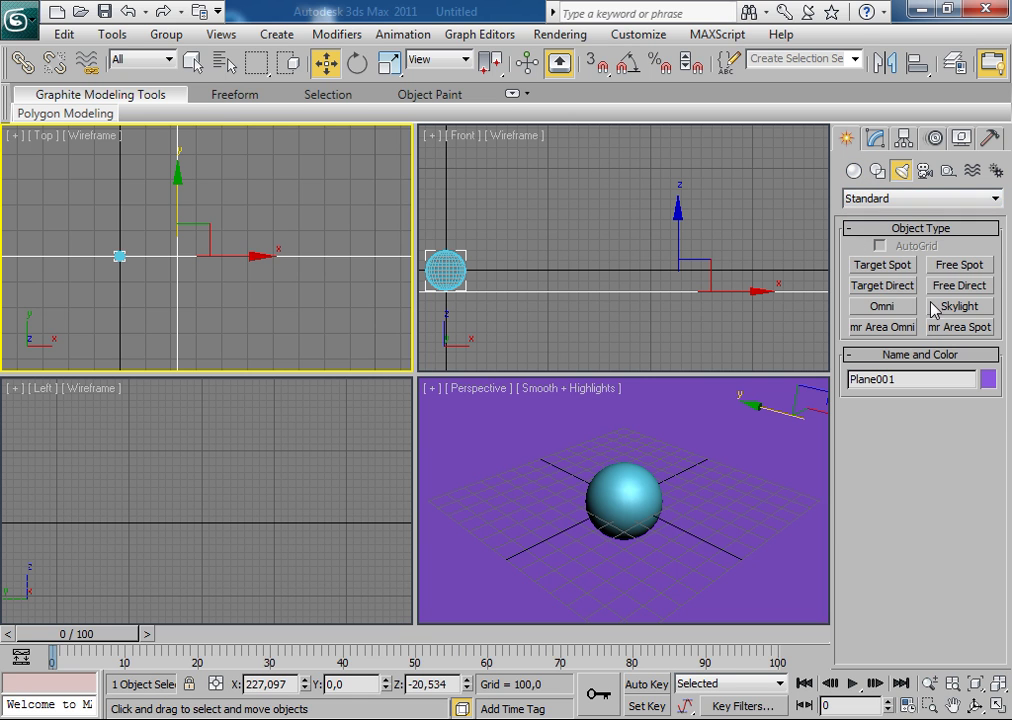
pyautogui.click(857, 308)
pyautogui.moveTo(361, 278); pyautogui.dragTo(317, 287, button='middle')
pyautogui.click(223, 263)
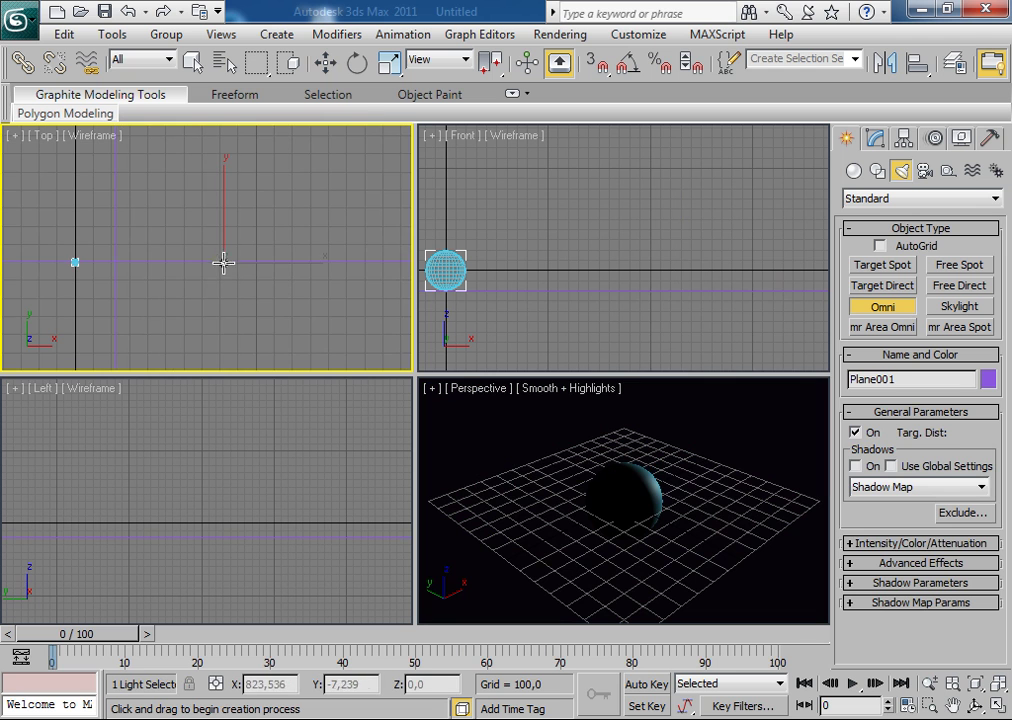
# Step: Raise the omni light high above the scene in the Front view
pyautogui.press('w')
pyautogui.moveTo(500, 300)
pyautogui.mouseDown(button='middle')
pyautogui.moveTo(544, 328)
pyautogui.moveTo(641, 282)
pyautogui.moveTo(612, 308)
pyautogui.mouseUp(button='middle')
pyautogui.moveTo(612, 308); pyautogui.dragTo(588, 138)
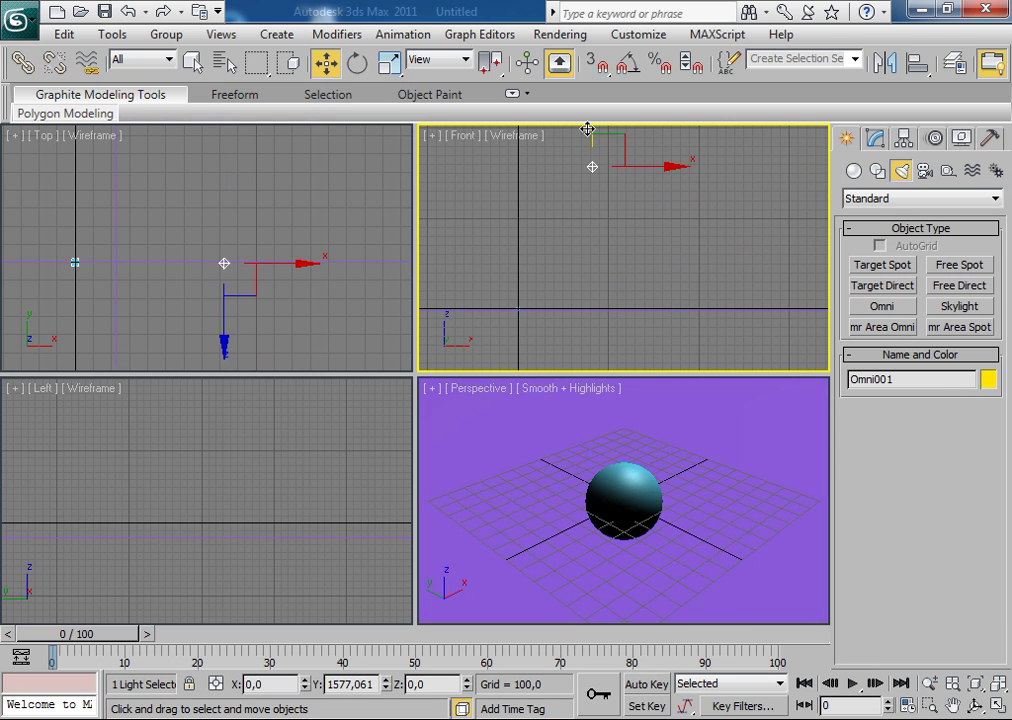
pyautogui.moveTo(590, 339); pyautogui.dragTo(594, 318, button='middle')
# Step: Maximize the Perspective view and scrub the timeline to preview the sphere's motion
pyautogui.middleClick(569, 472)
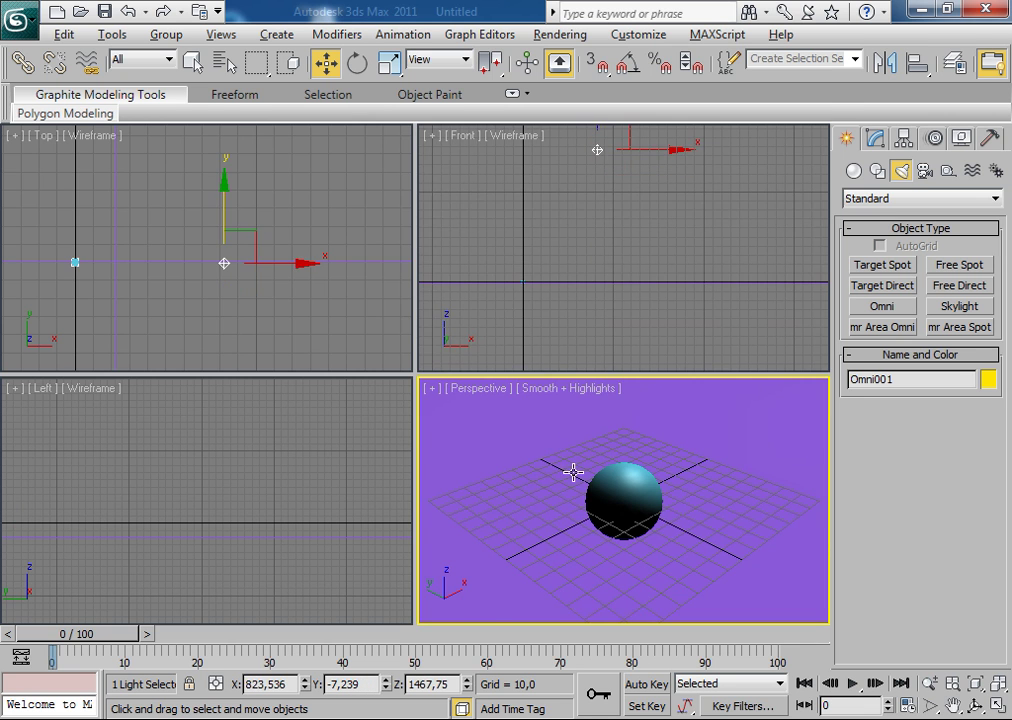
pyautogui.hotkey('alt', 'w')
pyautogui.moveTo(97, 640)
pyautogui.mouseDown()
pyautogui.moveTo(393, 634)
pyautogui.moveTo(126, 634)
pyautogui.mouseUp()
pyautogui.moveTo(470, 500); pyautogui.dragTo(210, 495, button='middle')
pyautogui.scroll(-5, 300, 470)
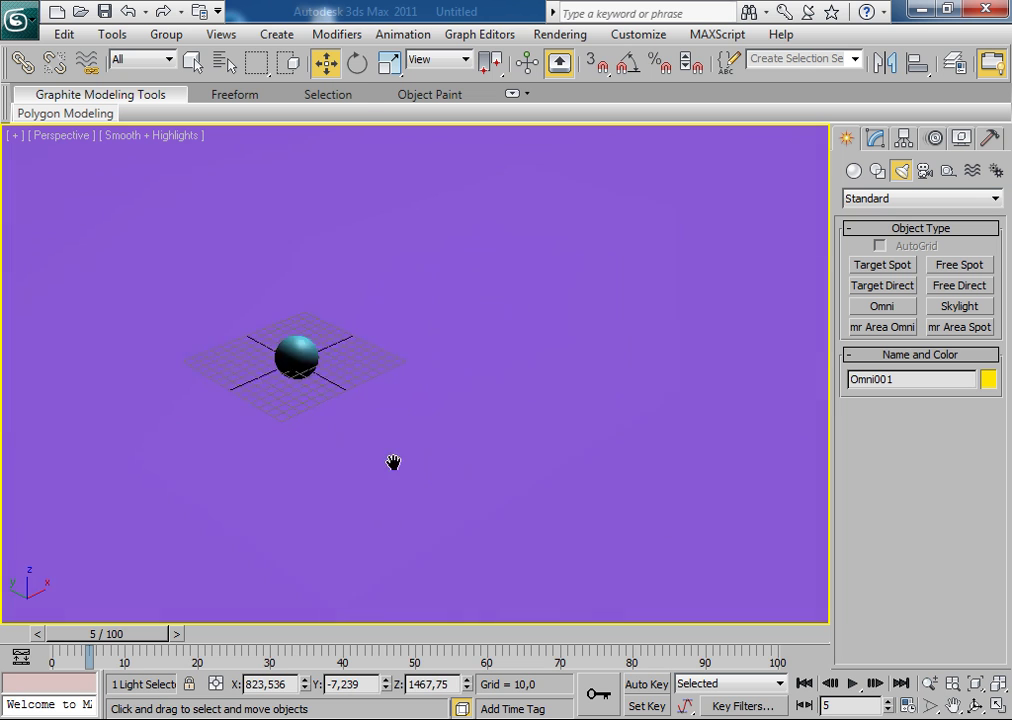
pyautogui.moveTo(393, 462); pyautogui.dragTo(222, 455, button='middle')
pyautogui.moveTo(112, 641)
pyautogui.mouseDown()
pyautogui.moveTo(745, 634)
pyautogui.moveTo(160, 634)
pyautogui.moveTo(648, 634)
pyautogui.moveTo(250, 634)
pyautogui.moveTo(433, 634)
pyautogui.mouseUp()
pyautogui.press('w')
pyautogui.moveTo(402, 324)
pyautogui.mouseDown(button='middle')
pyautogui.moveTo(590, 402)
pyautogui.moveTo(429, 384)
pyautogui.moveTo(486, 409)
pyautogui.moveTo(508, 407)
pyautogui.moveTo(174, 264)
pyautogui.mouseUp(button='middle')
# Step: Frame and orbit the Perspective view on the sphere over the floor, rewinding to frame 0
pyautogui.click(121, 263)
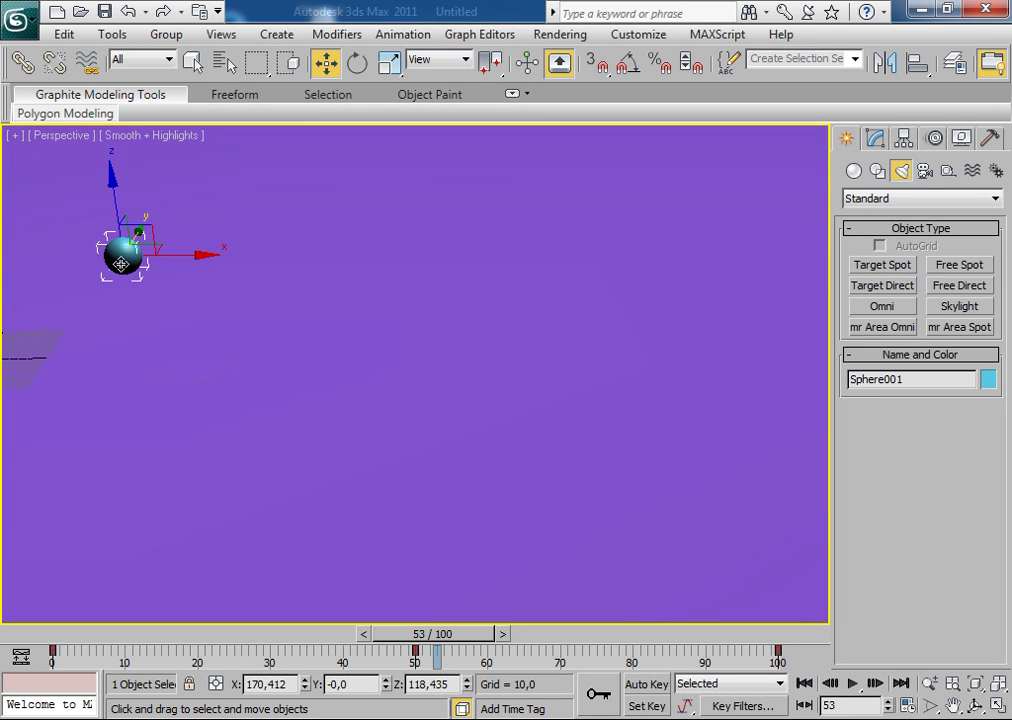
pyautogui.press('z')
pyautogui.scroll(-2, 456, 425)
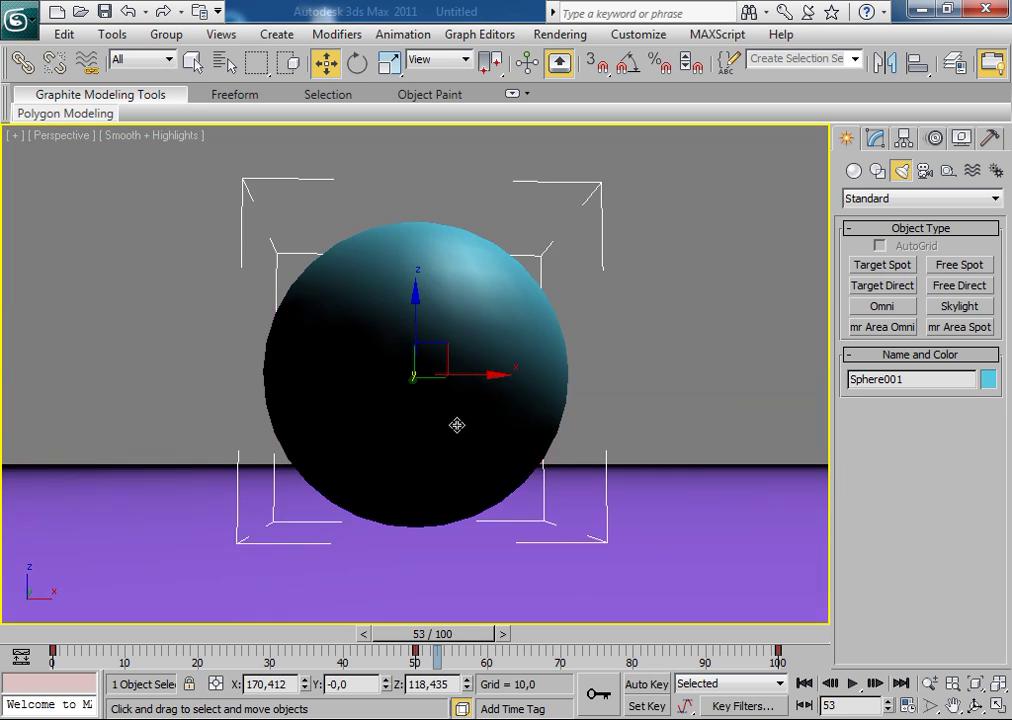
pyautogui.scroll(-3, 458, 455)
pyautogui.keyDown('alt'); pyautogui.moveTo(459, 448); pyautogui.dragTo(461, 438, button='middle'); pyautogui.keyUp('alt')
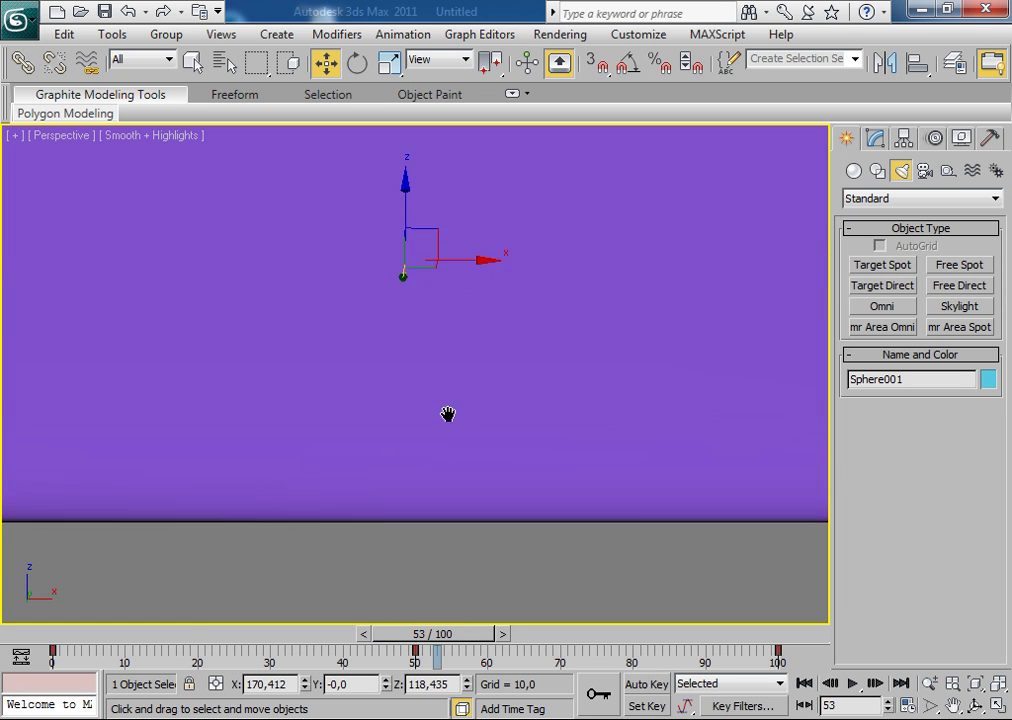
pyautogui.keyDown('alt'); pyautogui.moveTo(454, 380); pyautogui.dragTo(452, 388, button='middle'); pyautogui.keyUp('alt')
pyautogui.moveTo(456, 643); pyautogui.dragTo(85, 643)
pyautogui.moveTo(481, 553)
pyautogui.mouseDown(button='middle')
pyautogui.moveTo(497, 453)
pyautogui.moveTo(508, 456)
pyautogui.mouseUp(button='middle')
pyautogui.moveTo(118, 640)
pyautogui.mouseDown()
pyautogui.moveTo(676, 640)
pyautogui.moveTo(40, 640)
pyautogui.moveTo(605, 640)
pyautogui.moveTo(5, 655)
pyautogui.mouseUp()
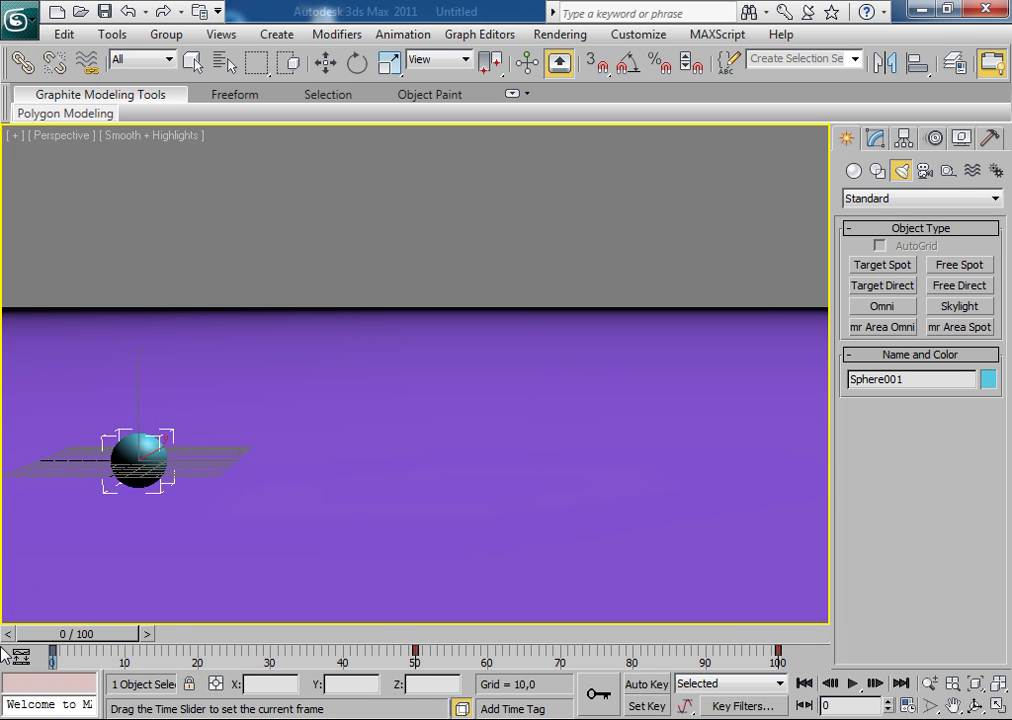
pyautogui.press('w')
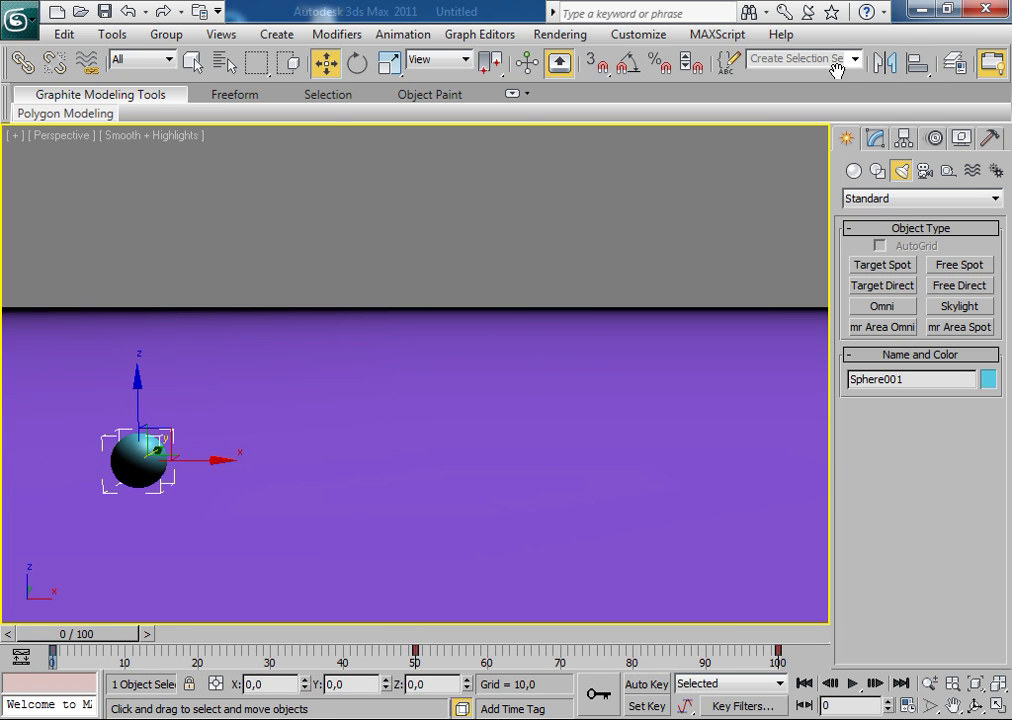
pyautogui.moveTo(836, 68); pyautogui.dragTo(632, 68)
# Step: Test-render frame 0, then at frame 34 select Omni001 and enable shadow-mapped shadows
pyautogui.click(988, 68)
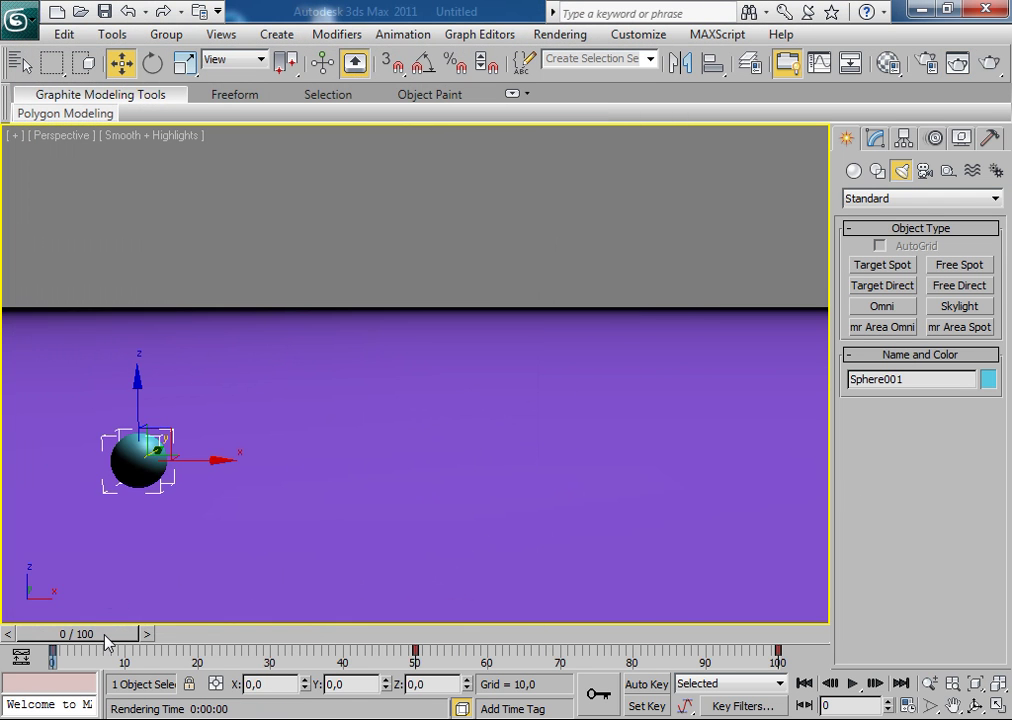
pyautogui.moveTo(107, 641); pyautogui.dragTo(332, 641)
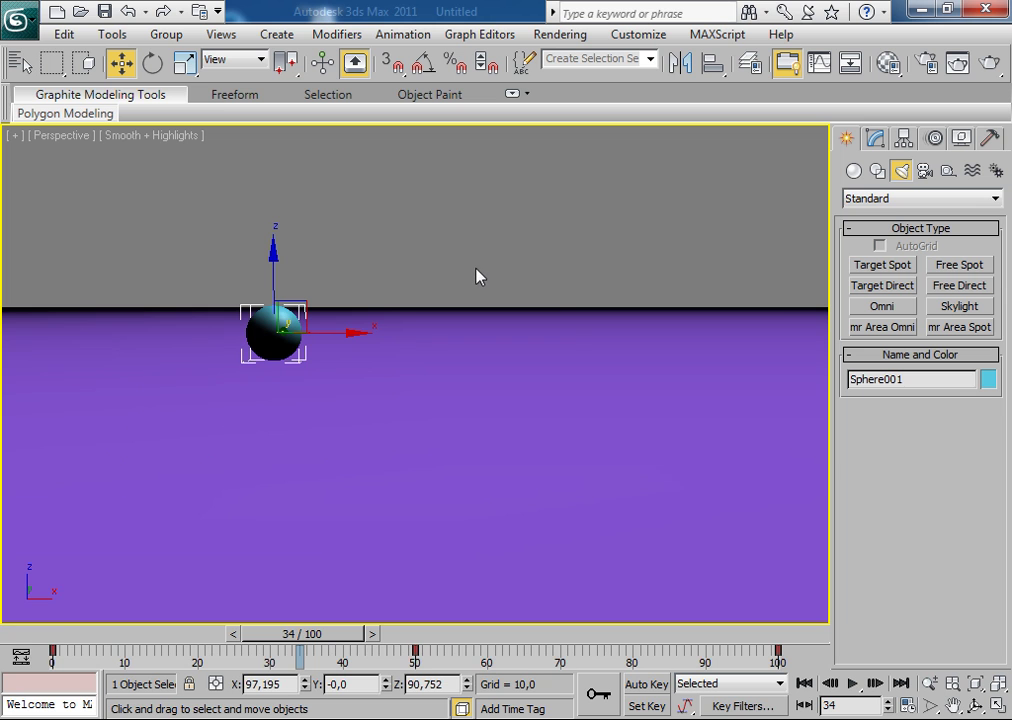
pyautogui.press('h')
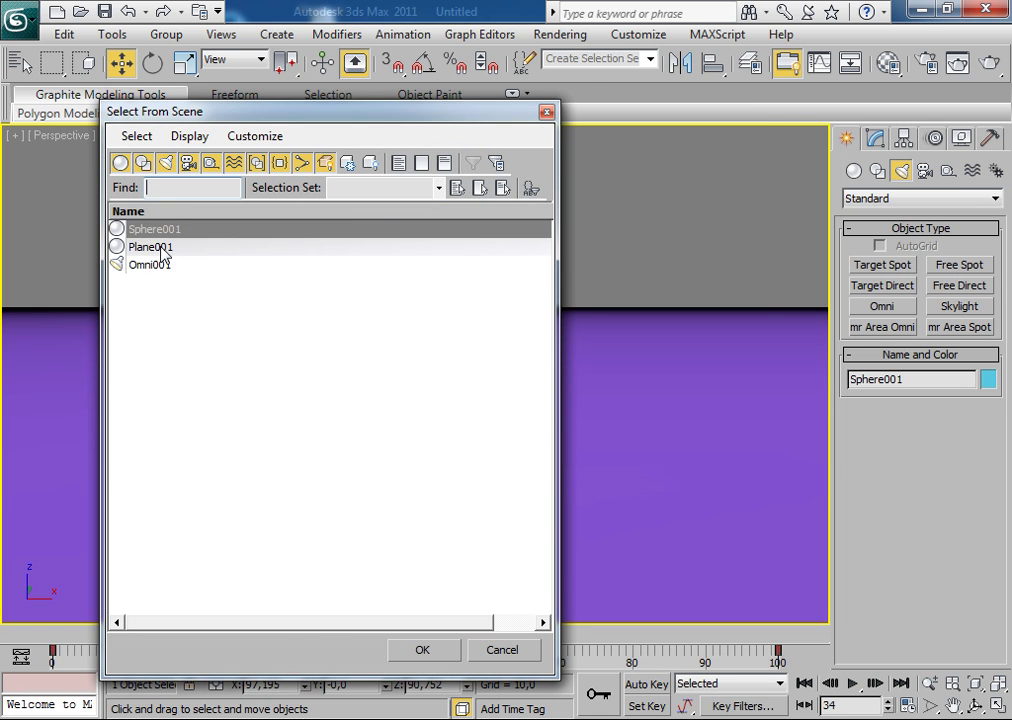
pyautogui.doubleClick(150, 266)
pyautogui.click(876, 139)
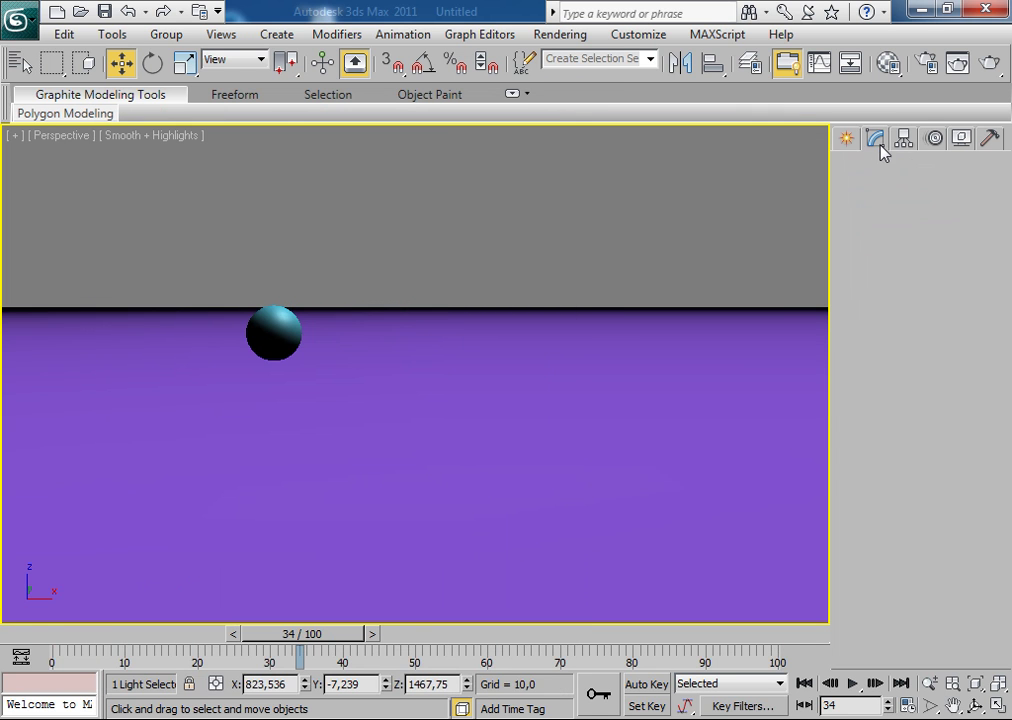
# Step: Render frame 34 to confirm the sphere's shadow on the floor
pyautogui.hotkey('shift', 'q')
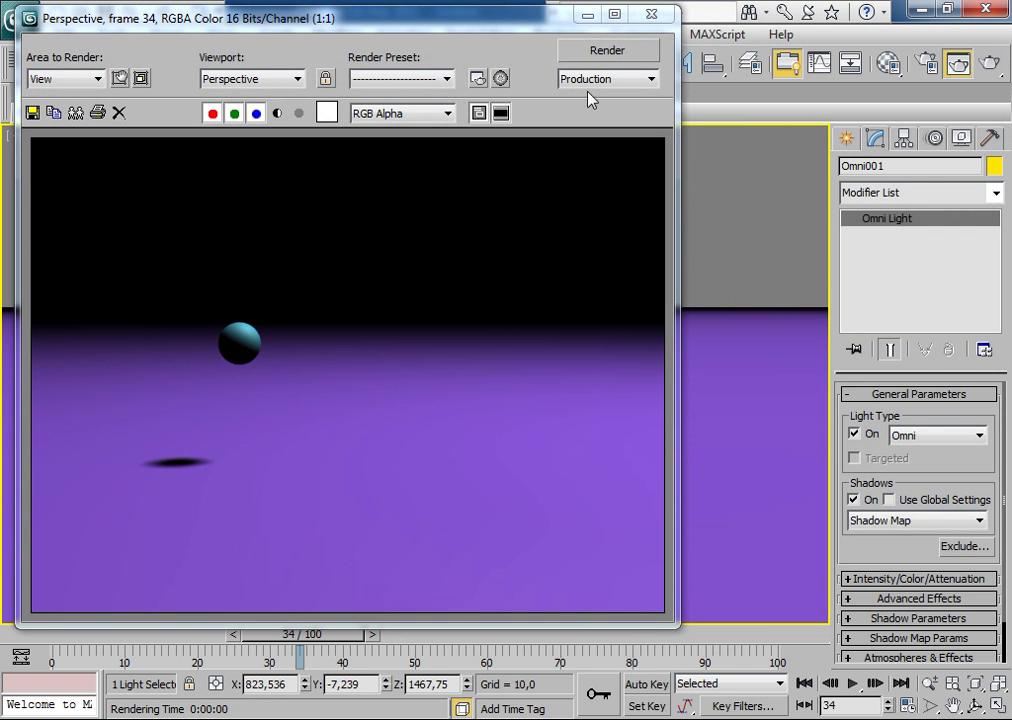
pyautogui.click(651, 14)
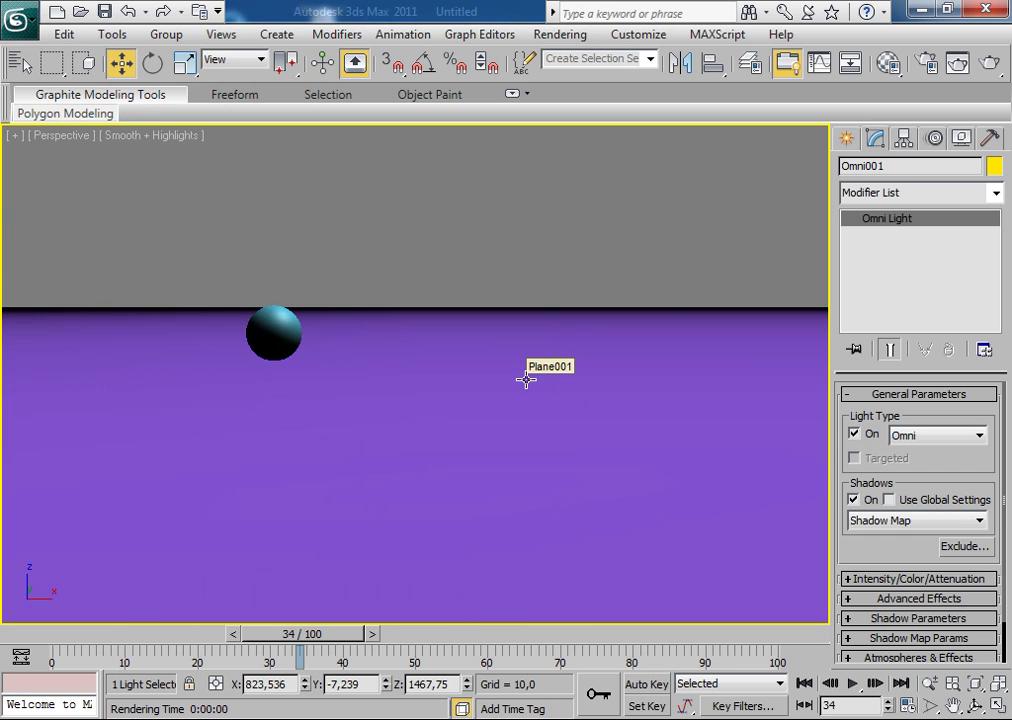
pyautogui.click(847, 139)
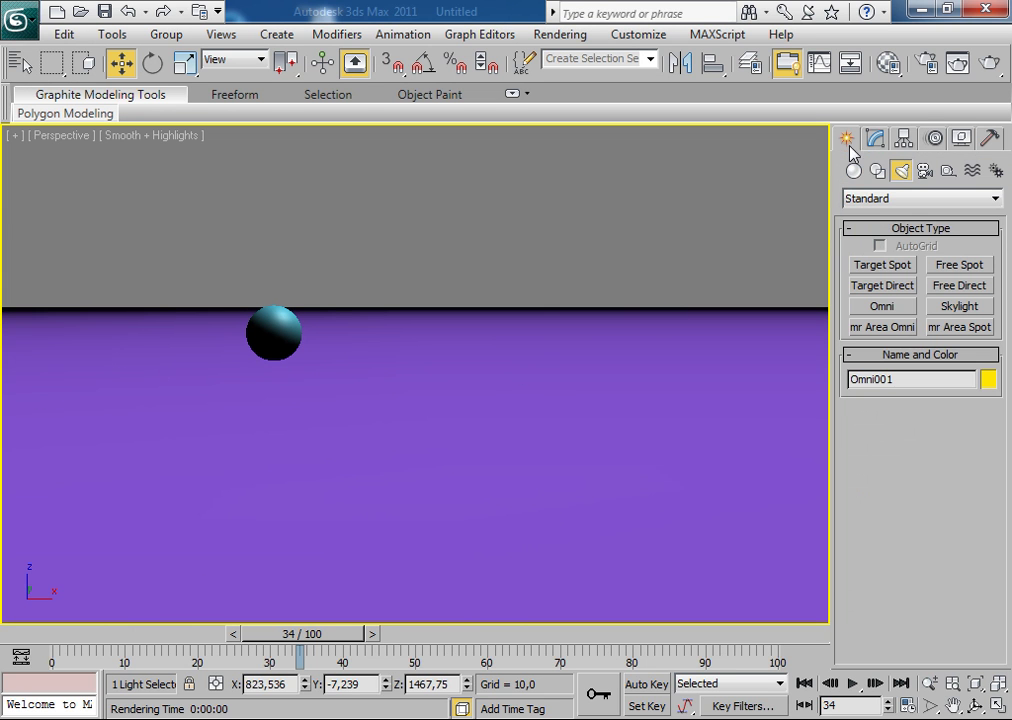
# Step: Add a Sky001 skylight and set Advanced Lighting to Light Tracer in Render Setup
pyautogui.click(952, 306)
pyautogui.click(720, 395)
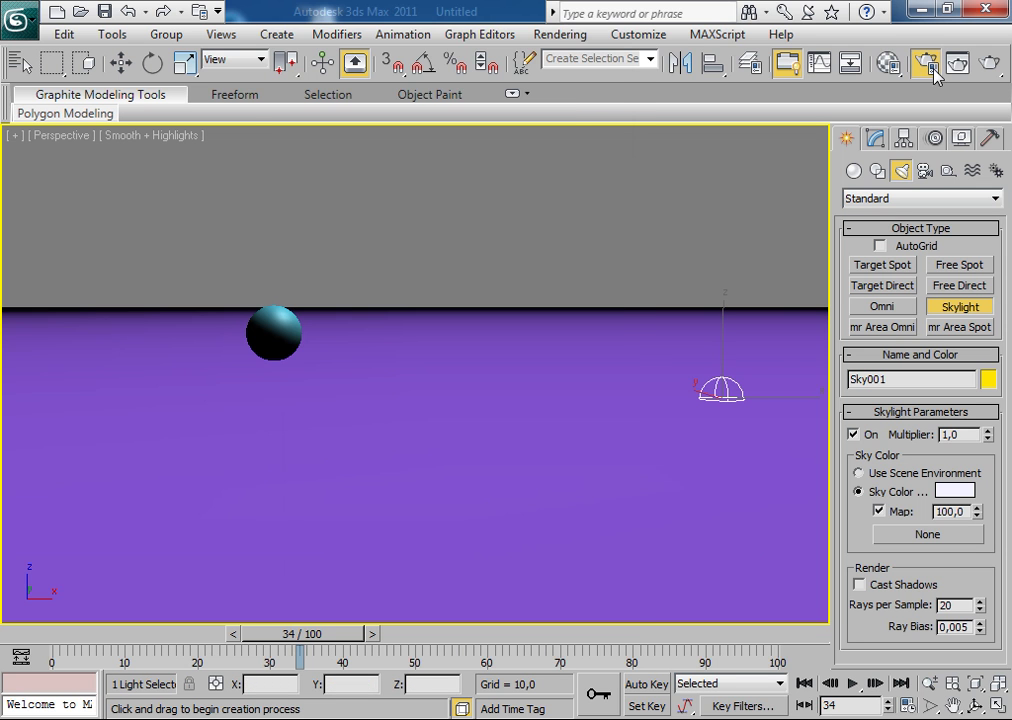
pyautogui.click(933, 69)
pyautogui.click(533, 64)
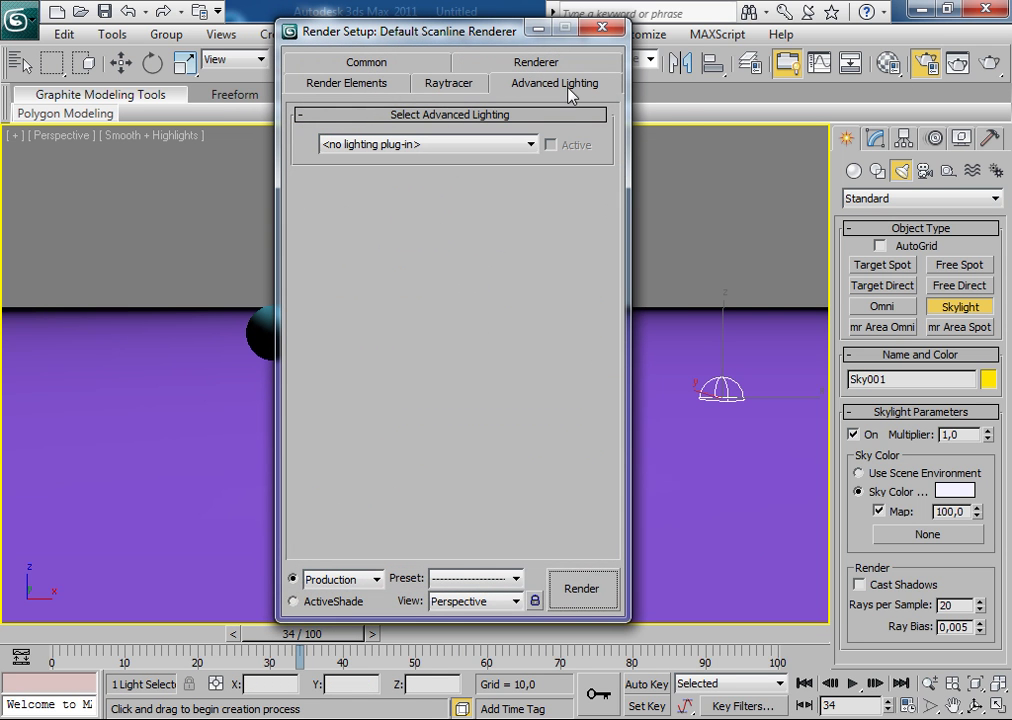
pyautogui.click(530, 145)
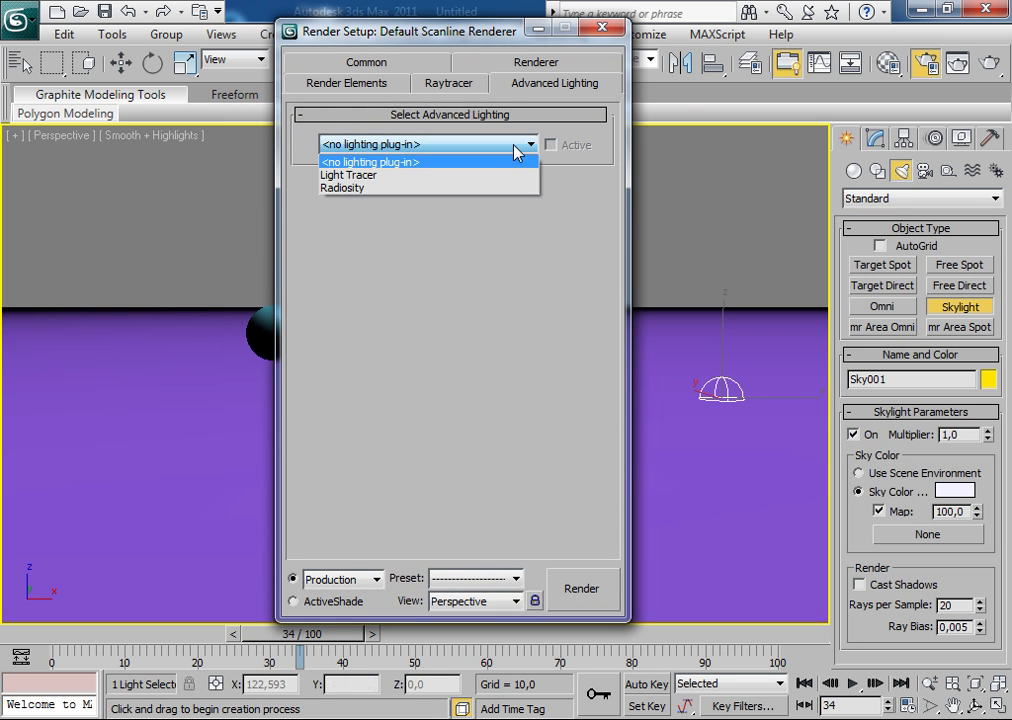
pyautogui.click(344, 178)
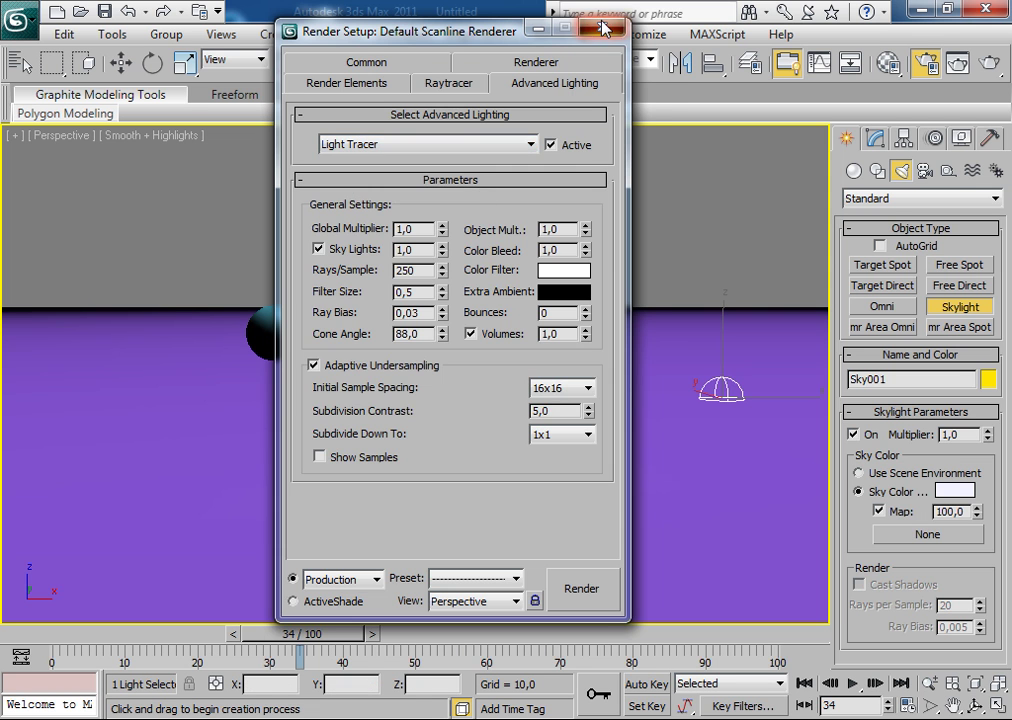
pyautogui.click(603, 27)
# Step: Render frame 34 with the skylight and Light Tracer lighting
pyautogui.click(990, 60)
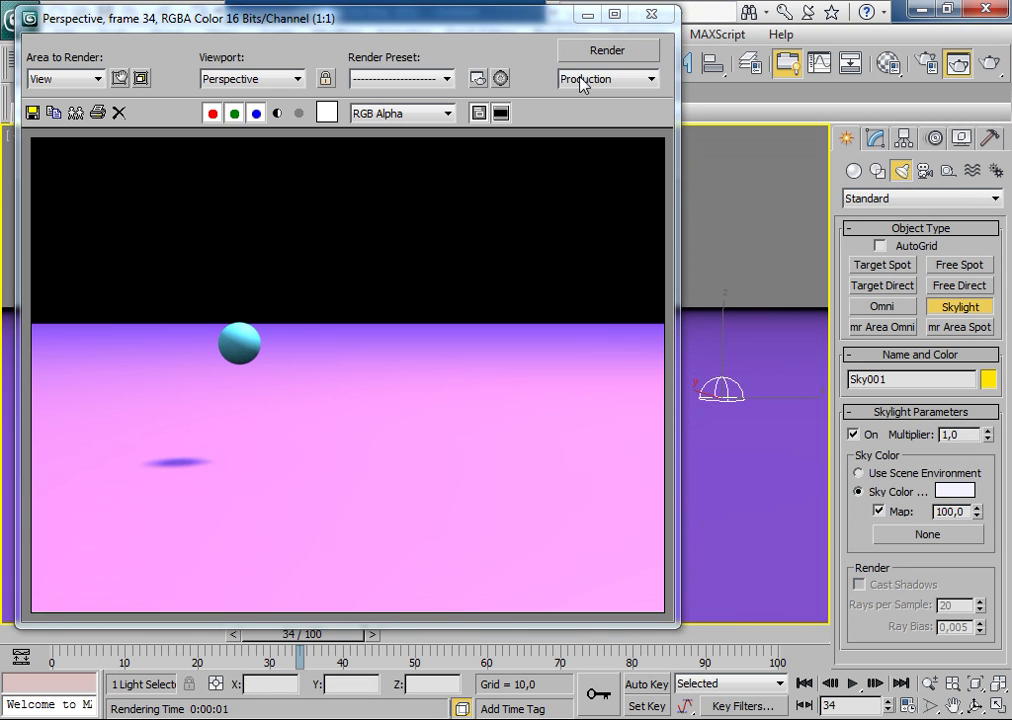
pyautogui.click(651, 14)
pyautogui.moveTo(689, 401); pyautogui.dragTo(682, 411, button='middle')
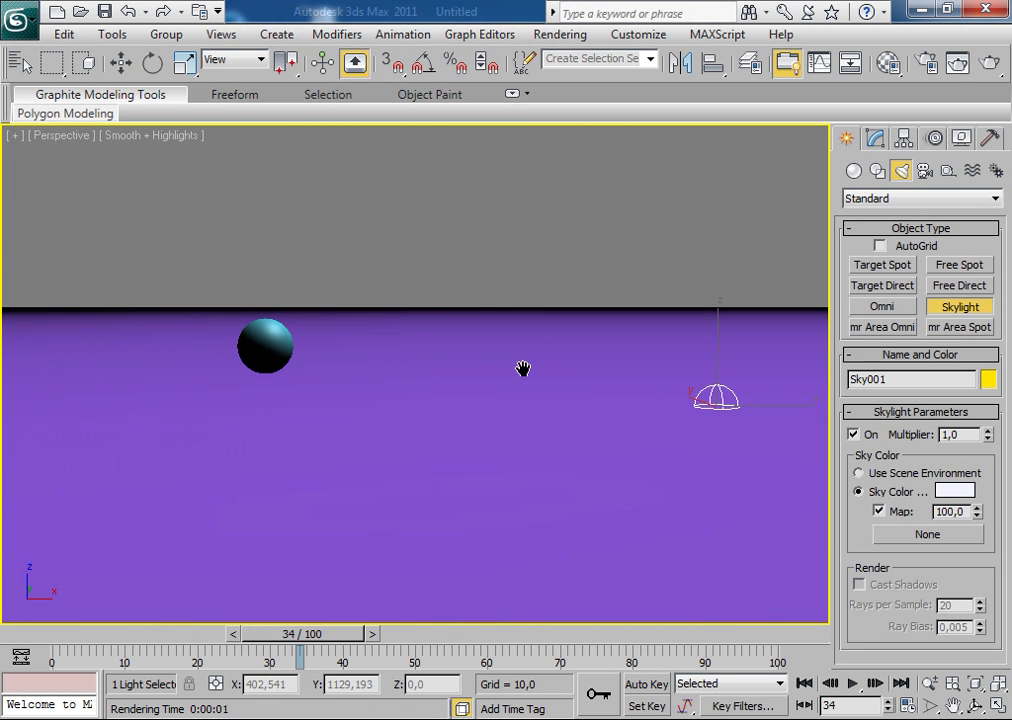
pyautogui.click(121, 62)
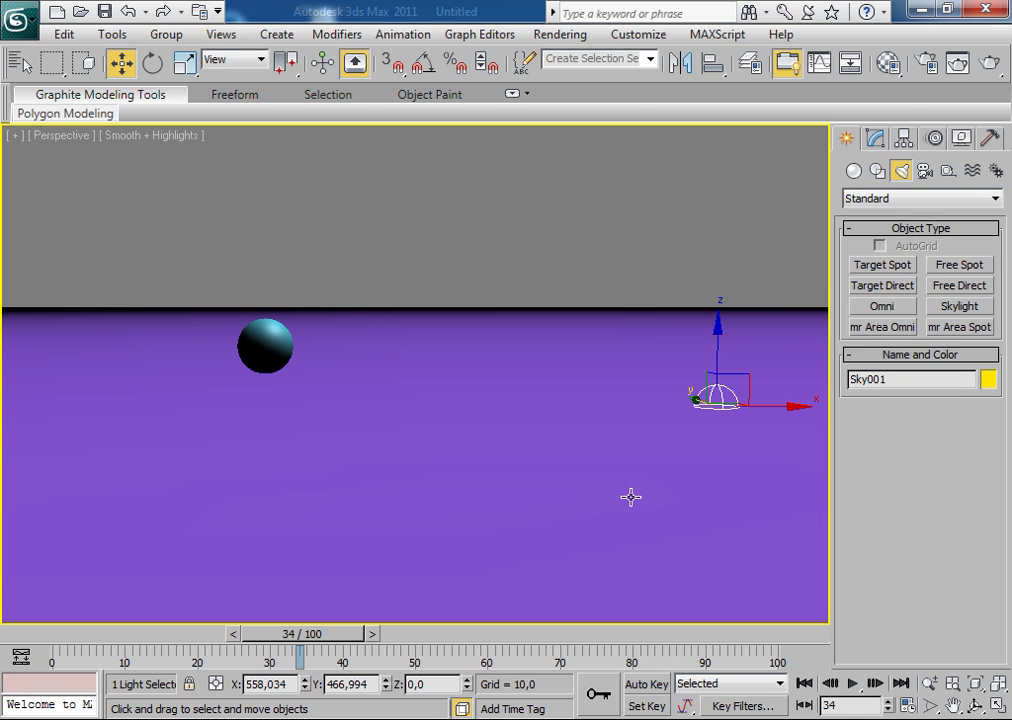
# Step: In Render Setup, set Time Output to Active Time Segment (0–100) and output size to 800x600
pyautogui.press('F10')
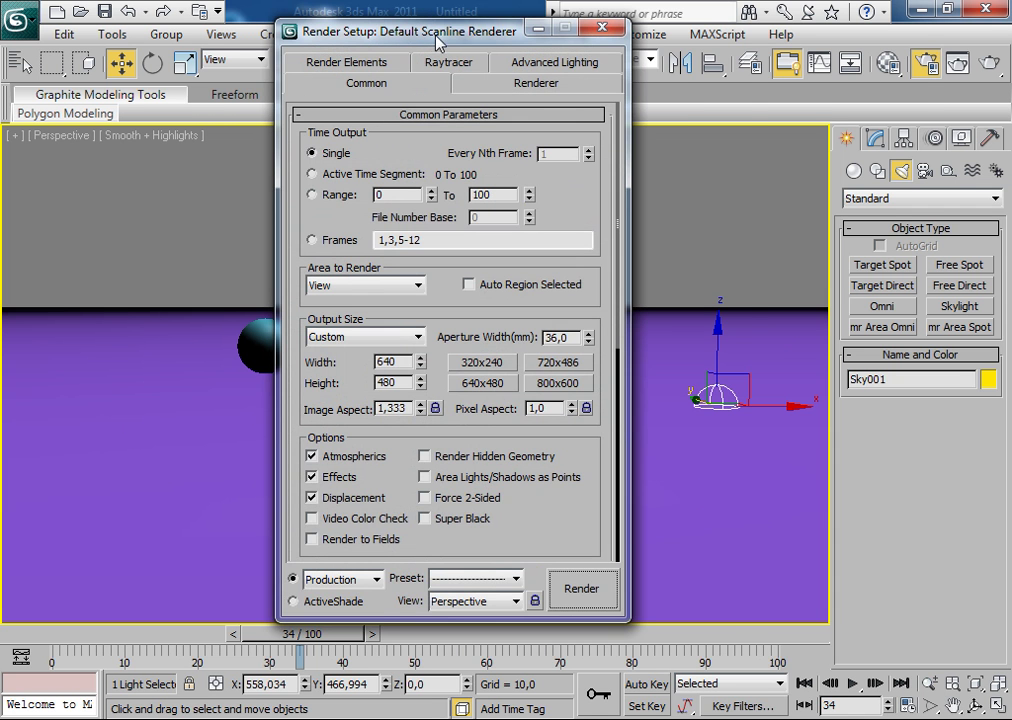
pyautogui.moveTo(347, 32); pyautogui.dragTo(550, 33)
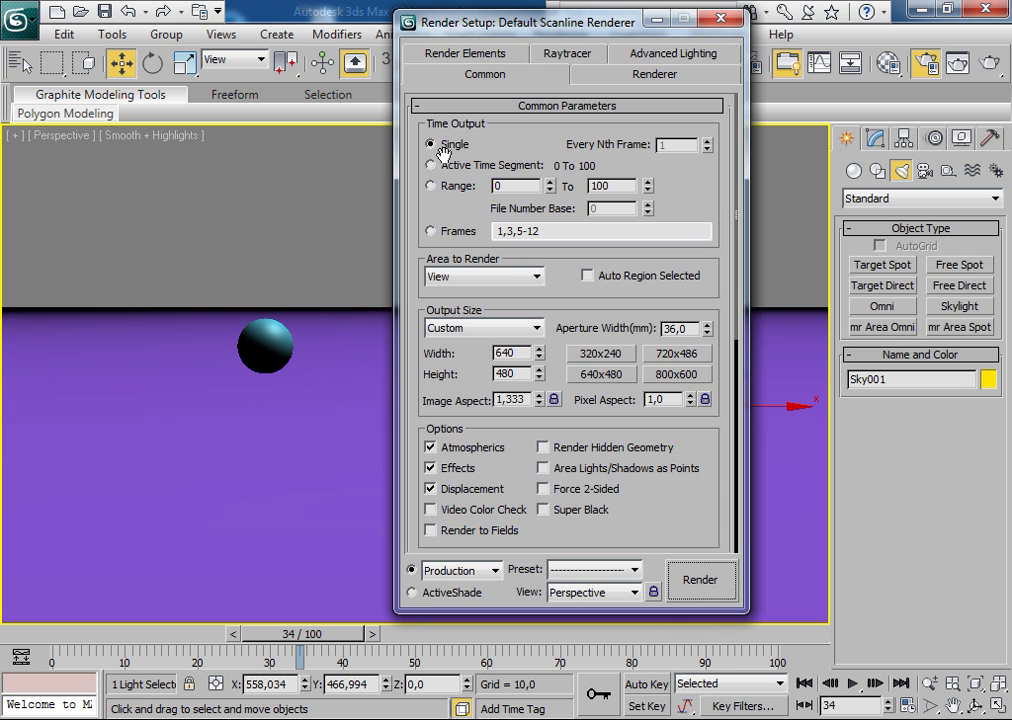
pyautogui.click(431, 164)
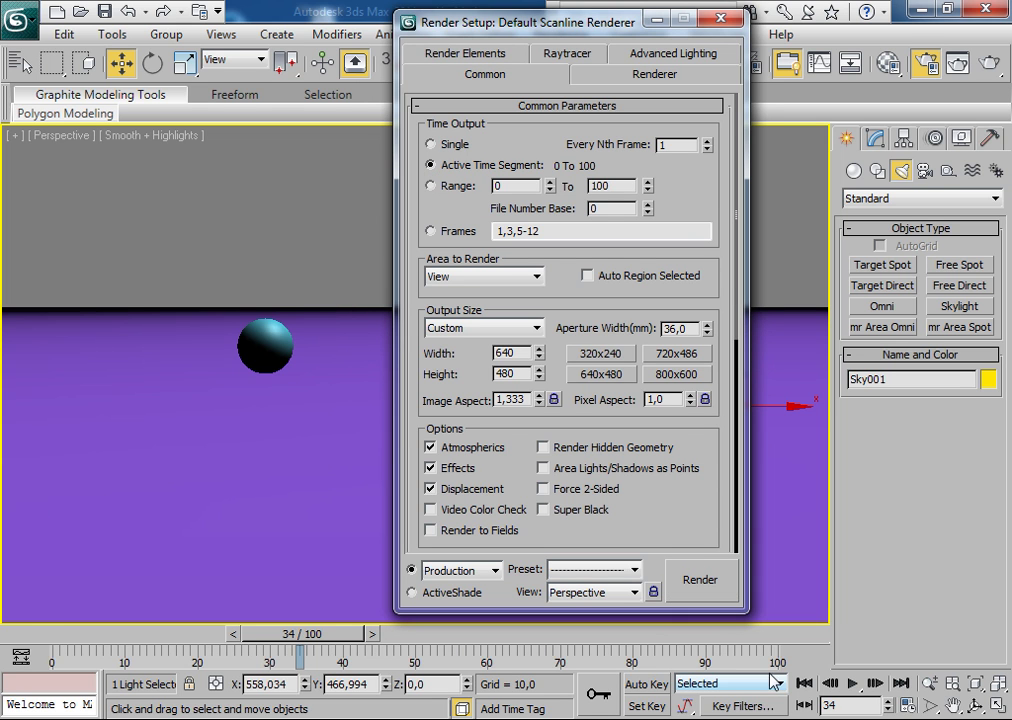
pyautogui.moveTo(384, 640)
pyautogui.mouseDown()
pyautogui.moveTo(466, 645)
pyautogui.moveTo(150, 645)
pyautogui.mouseUp()
pyautogui.press('w')
pyautogui.moveTo(707, 521); pyautogui.dragTo(710, 411)
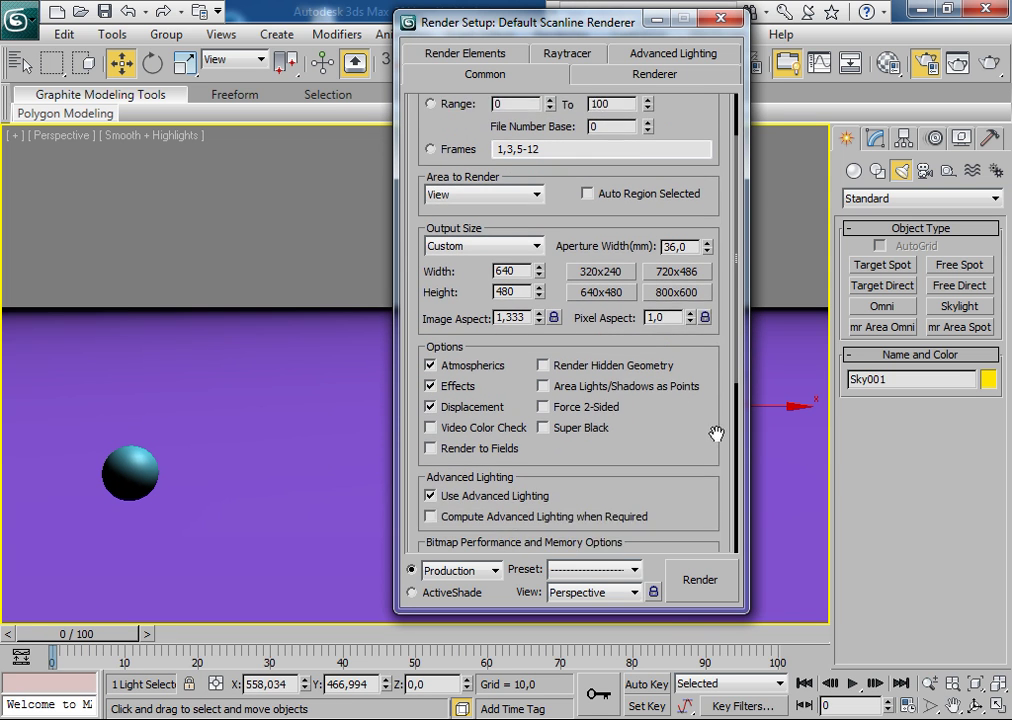
pyautogui.click(669, 268)
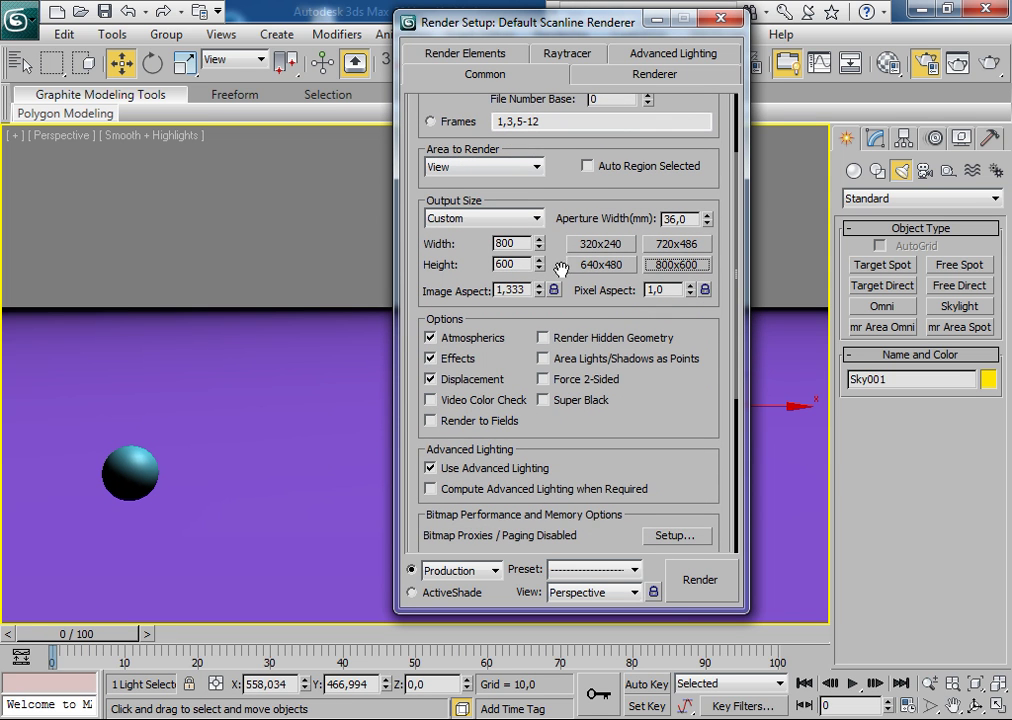
pyautogui.moveTo(655, 425)
pyautogui.mouseDown()
pyautogui.moveTo(628, 313)
pyautogui.moveTo(639, 172)
pyautogui.mouseUp()
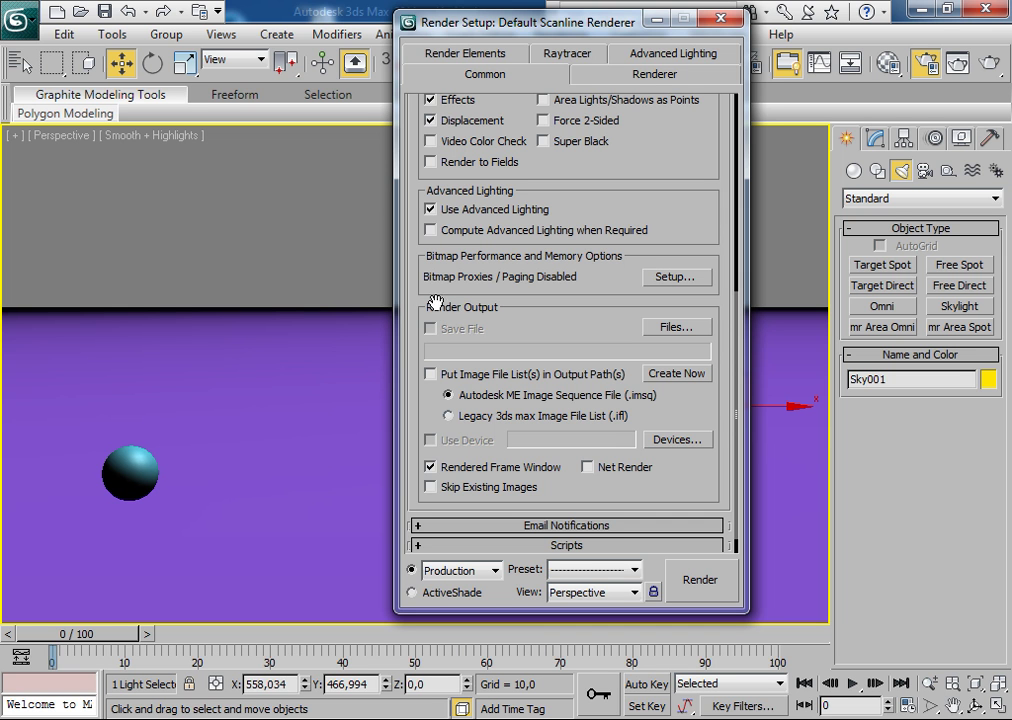
# Step: Browse the render output location over the network (Red) into computer PC2's shared folder
pyautogui.click(660, 333)
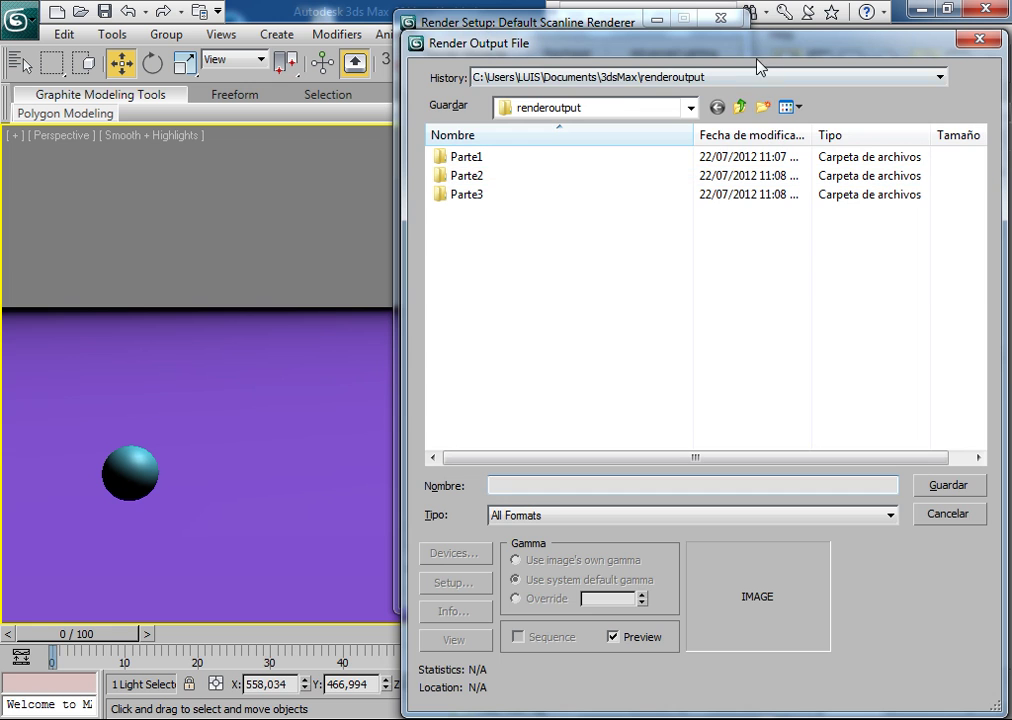
pyautogui.click(590, 77)
pyautogui.click(557, 88)
pyautogui.click(560, 107)
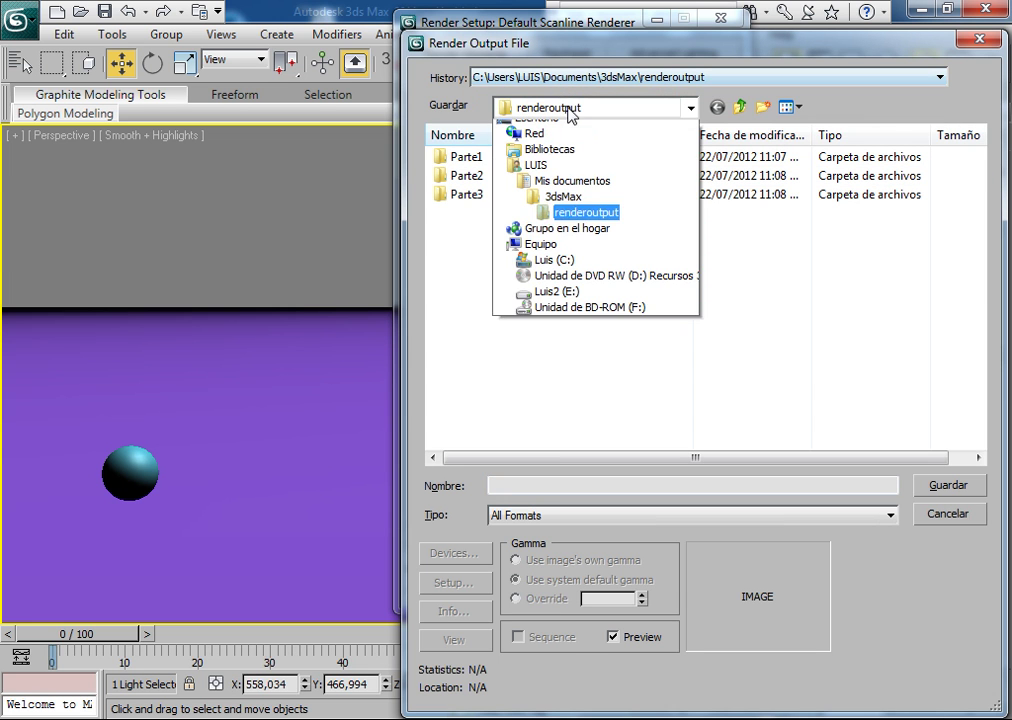
pyautogui.click(530, 140)
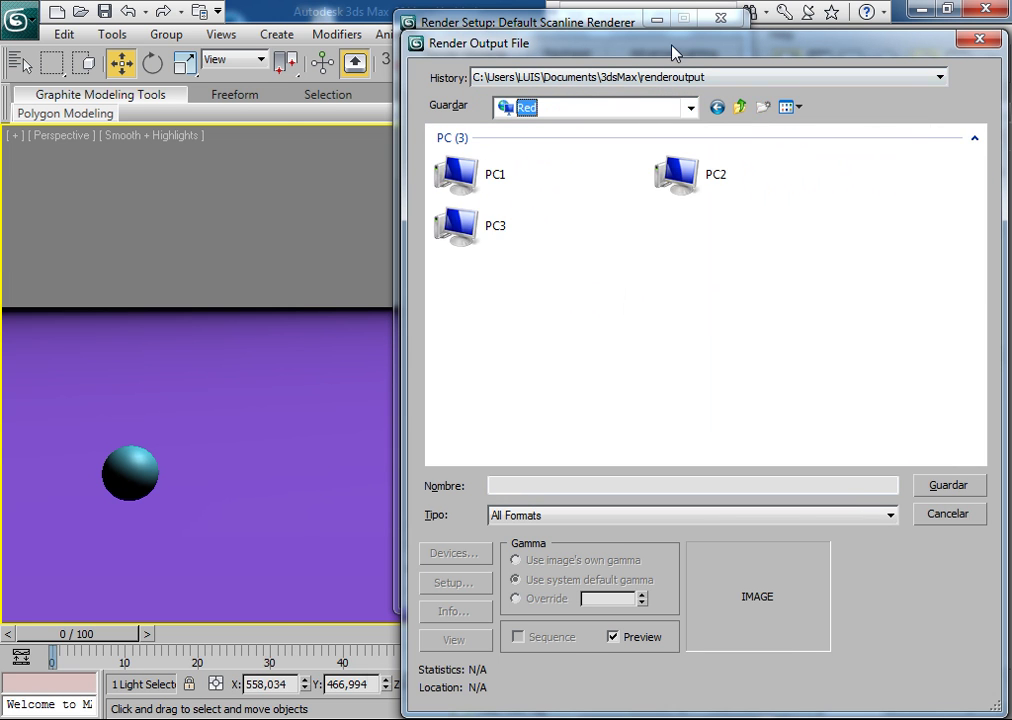
pyautogui.moveTo(678, 45); pyautogui.dragTo(545, 50)
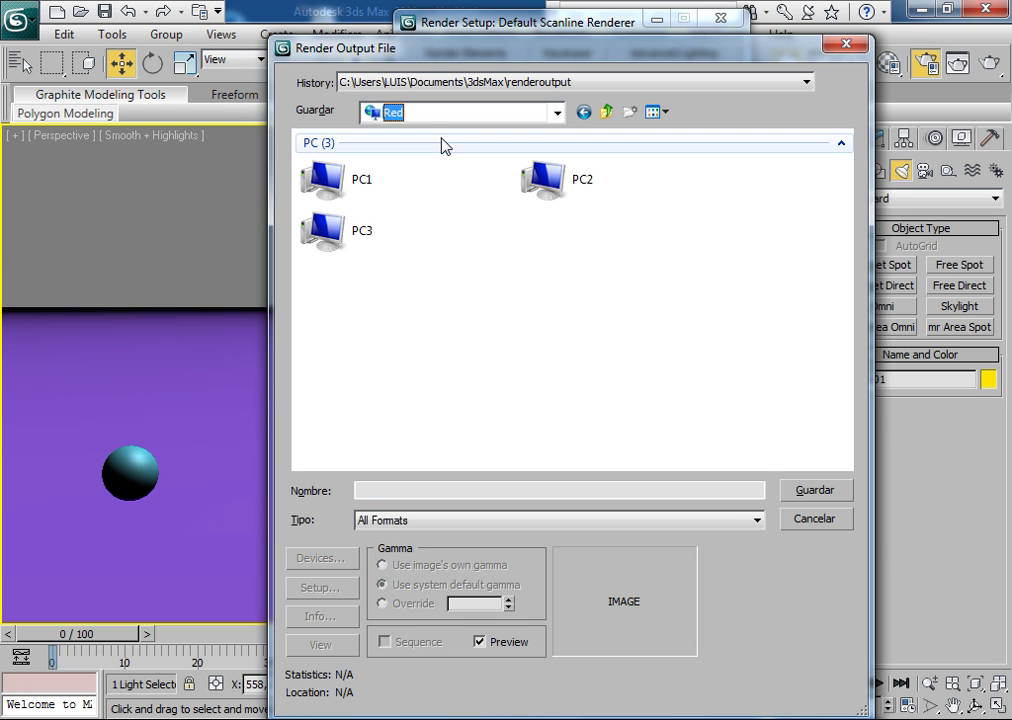
pyautogui.click(560, 181)
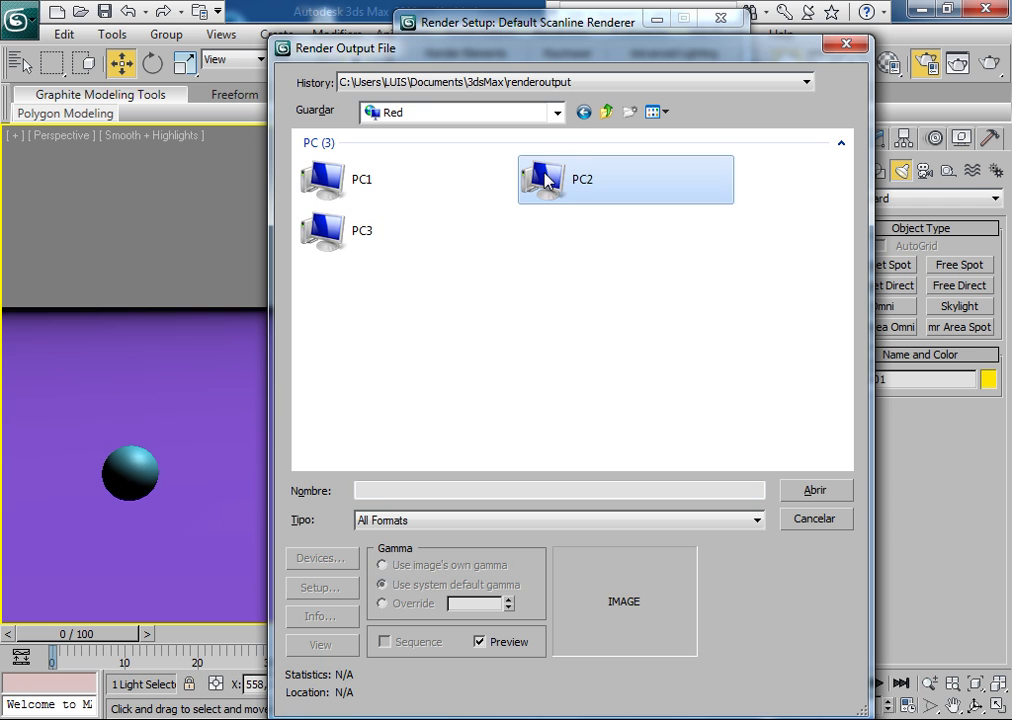
pyautogui.click(805, 490)
# Step: In PC2's shared Documentos, replace the Renders folder with a new 'Esfera Animacion' folder and open it
pyautogui.click(370, 167)
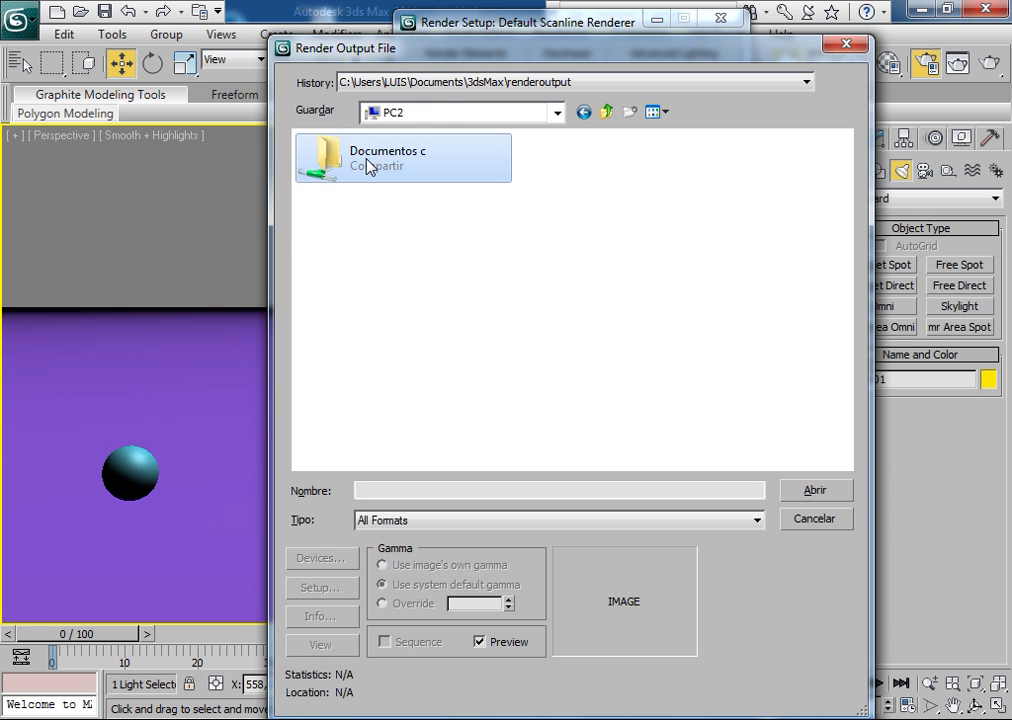
pyautogui.doubleClick(369, 166)
pyautogui.click(348, 202)
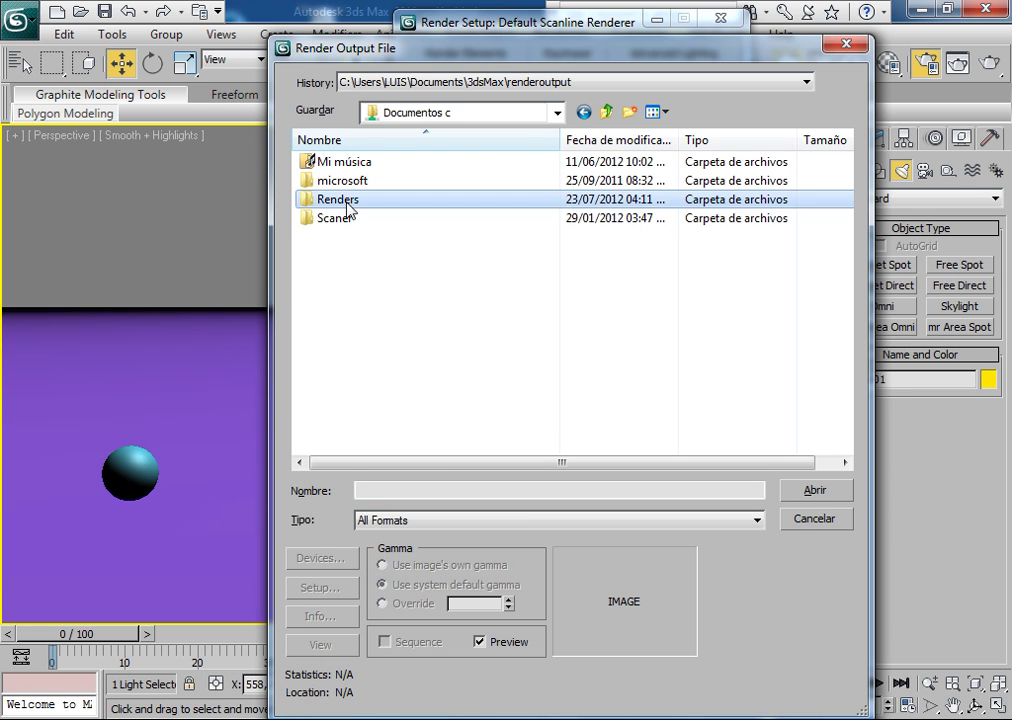
pyautogui.press('Delete')
pyautogui.click(585, 452)
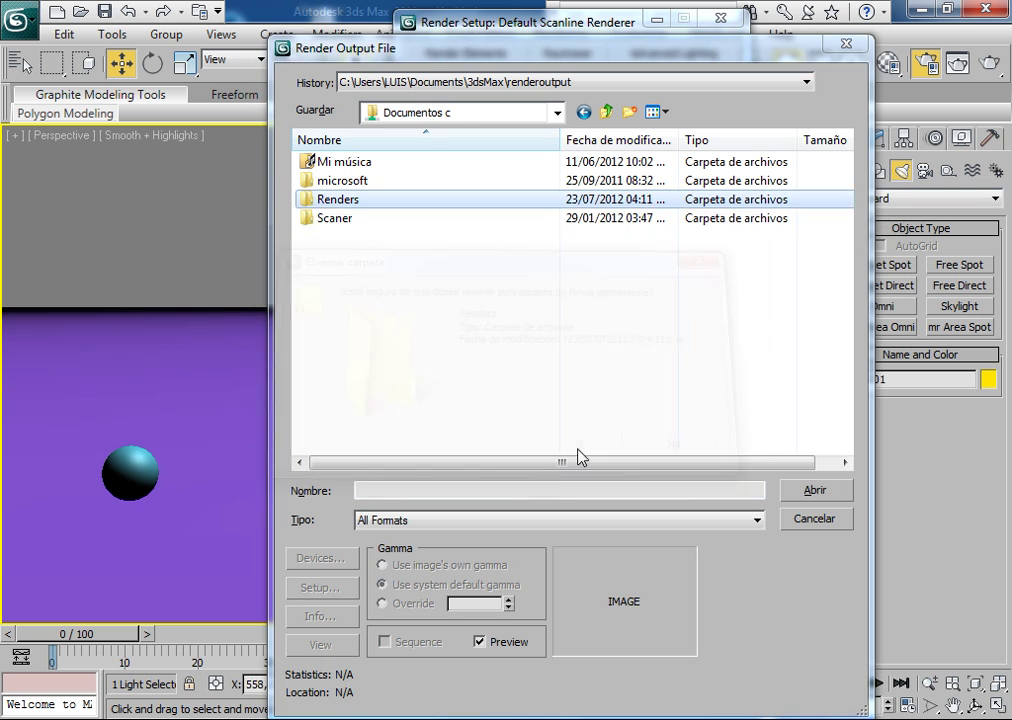
pyautogui.click(630, 113)
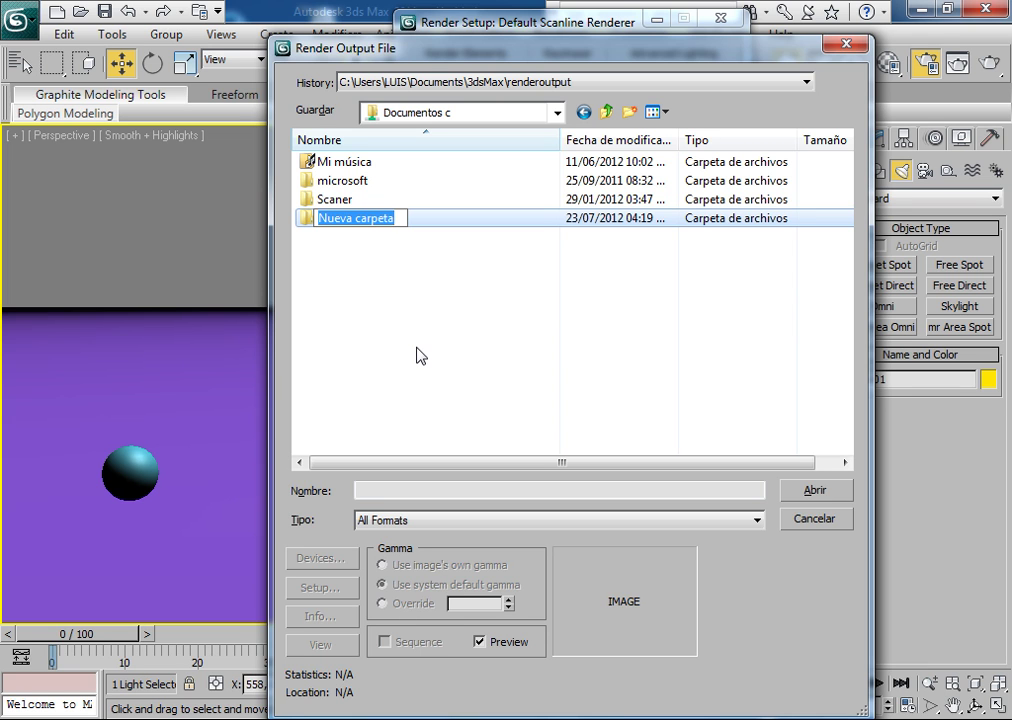
pyautogui.write('Esfera Animacion')
pyautogui.press('Return')
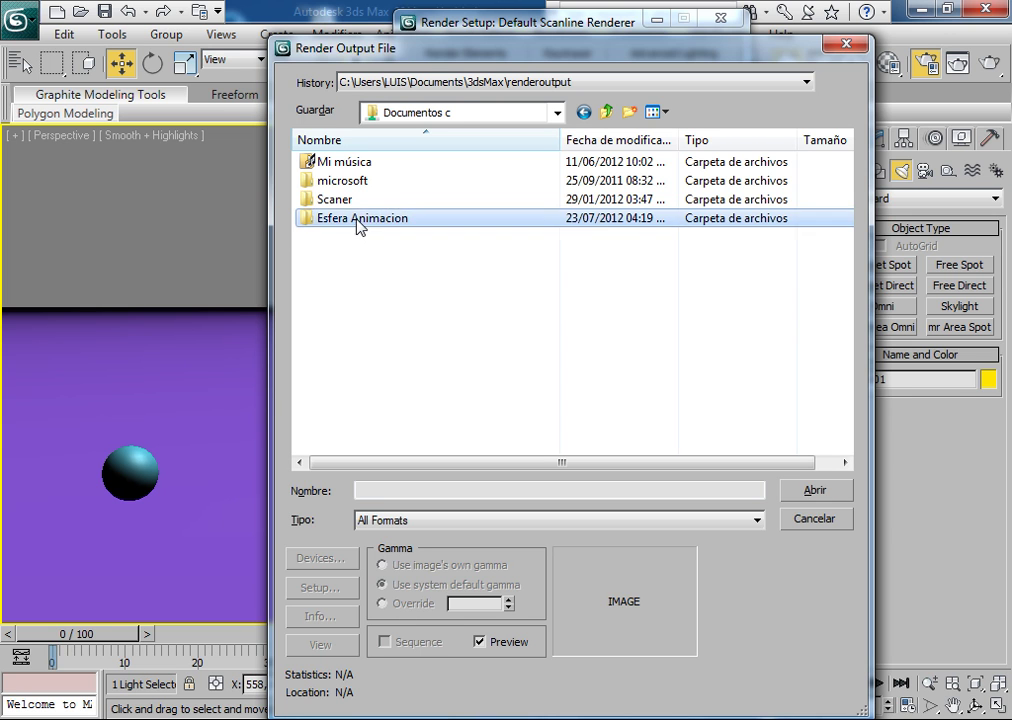
pyautogui.doubleClick(357, 226)
# Step: Save the output as 'Animacion' in JPEG format, accepting the default JPEG quality settings
pyautogui.click(434, 491)
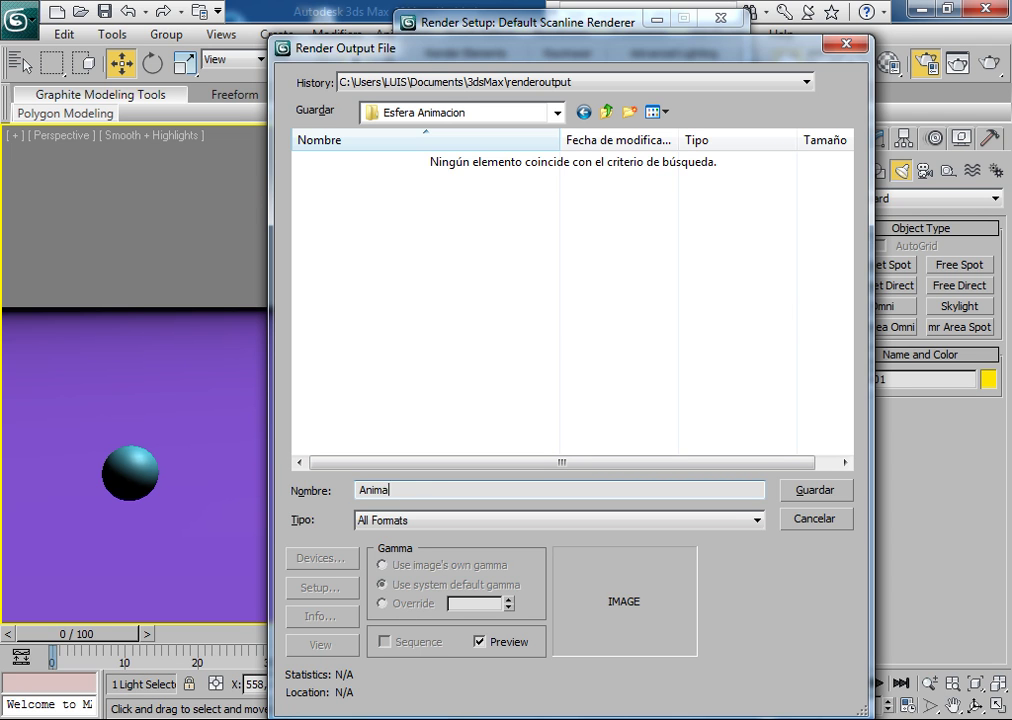
pyautogui.click(445, 523)
pyautogui.click(447, 628)
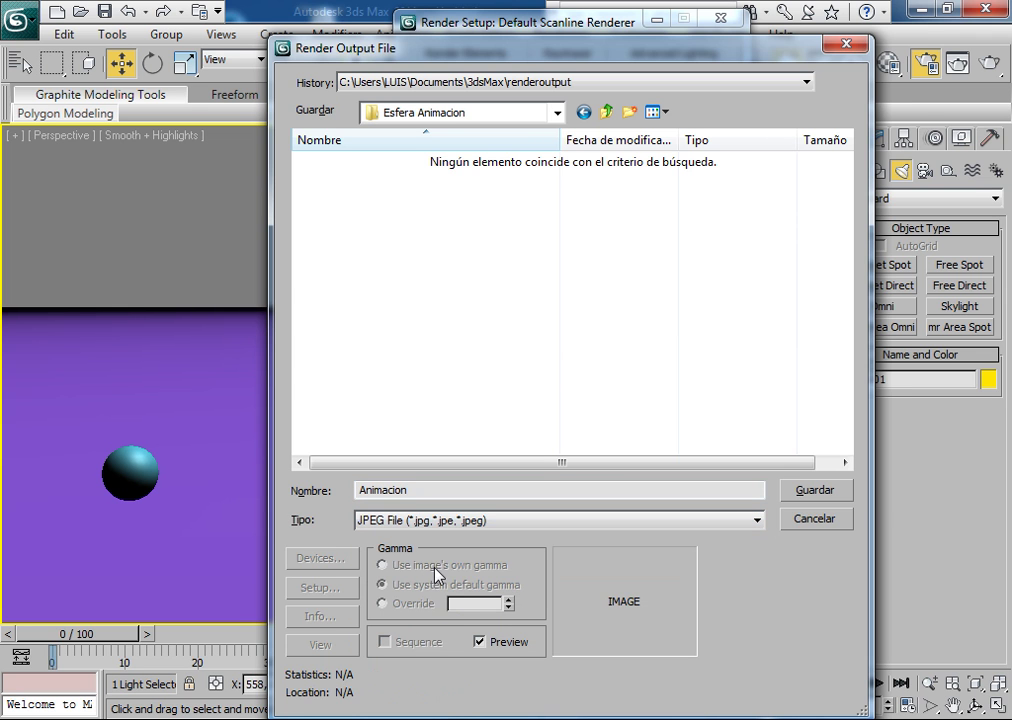
pyautogui.click(803, 492)
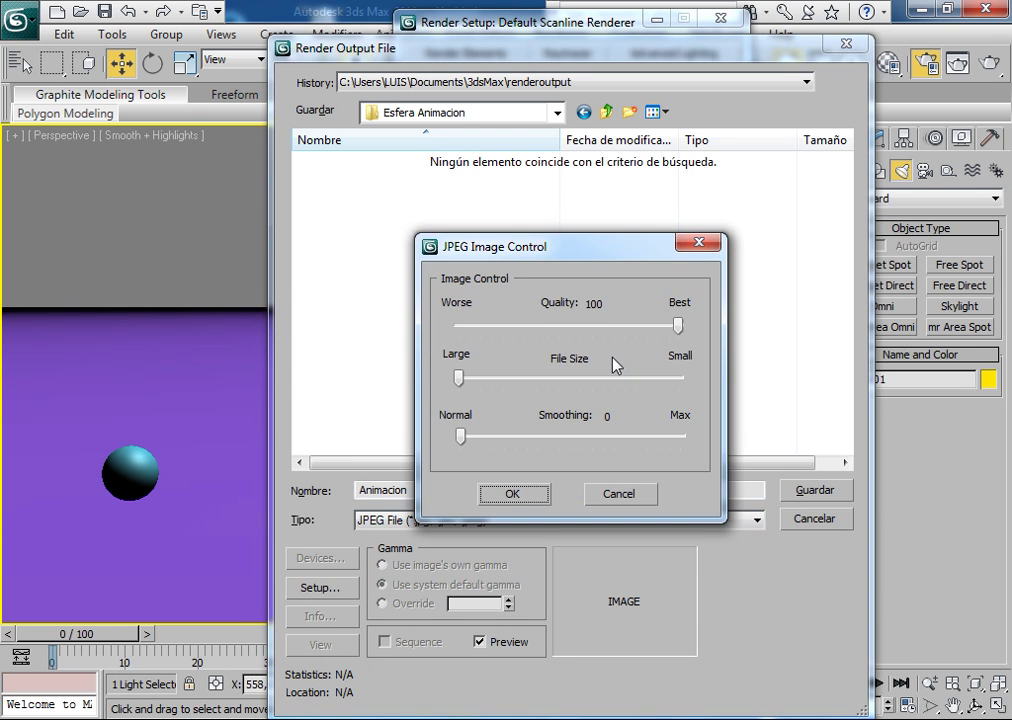
pyautogui.click(514, 493)
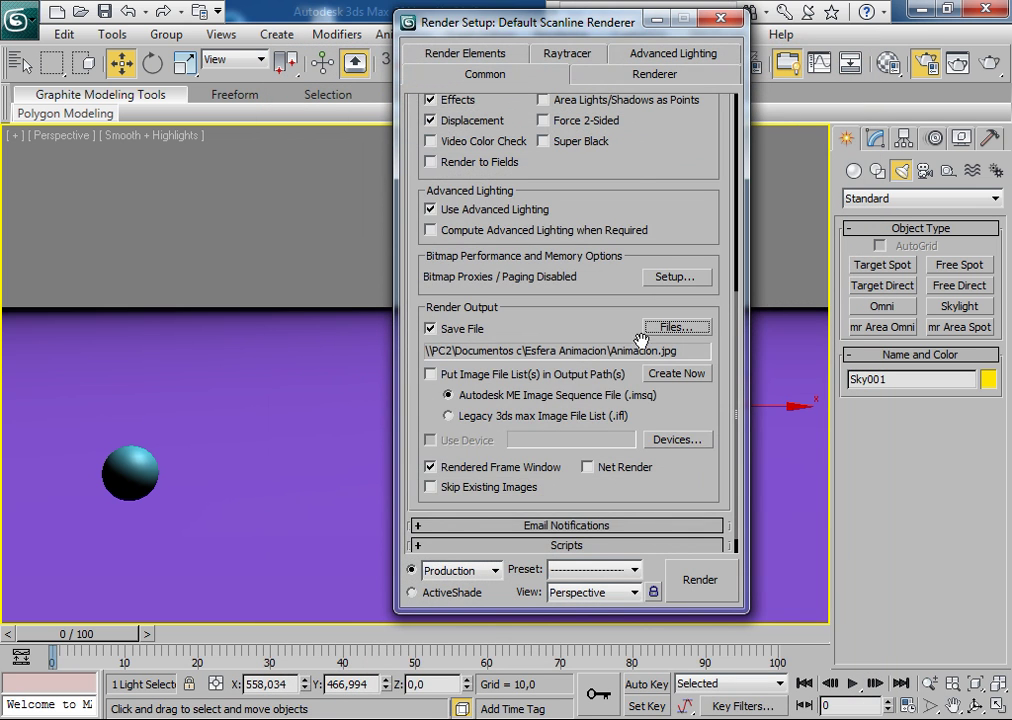
# Step: Turn on Net Render in the Render Setup's Render Output group
pyautogui.moveTo(640, 197)
pyautogui.mouseDown()
pyautogui.moveTo(663, 572)
pyautogui.moveTo(673, 524)
pyautogui.moveTo(673, 130)
pyautogui.mouseUp()
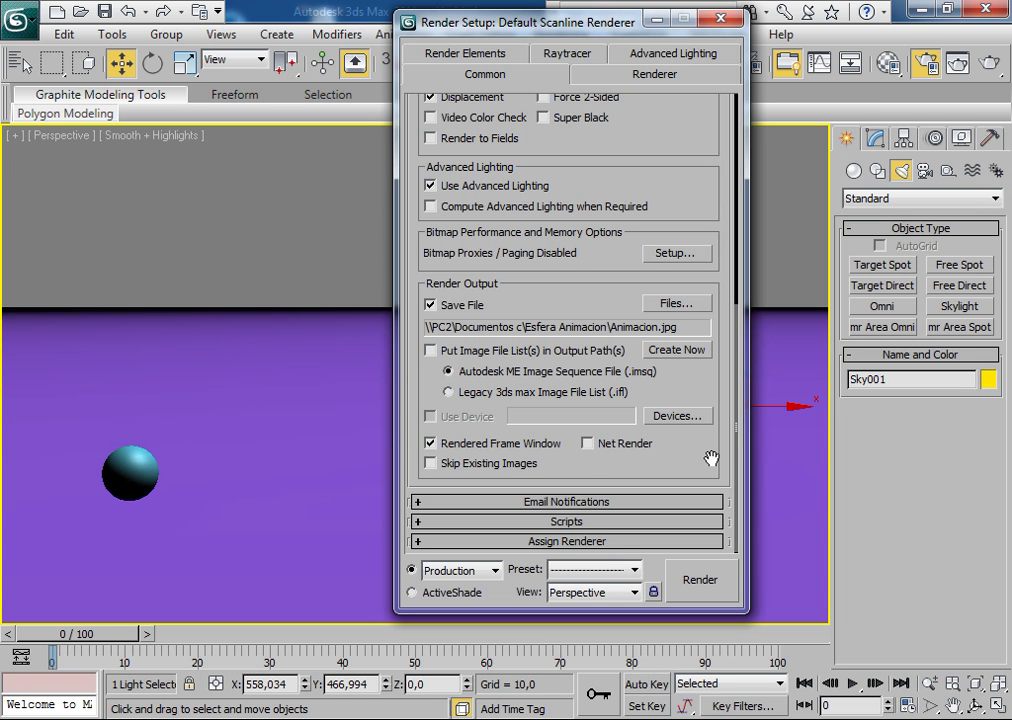
pyautogui.click(587, 444)
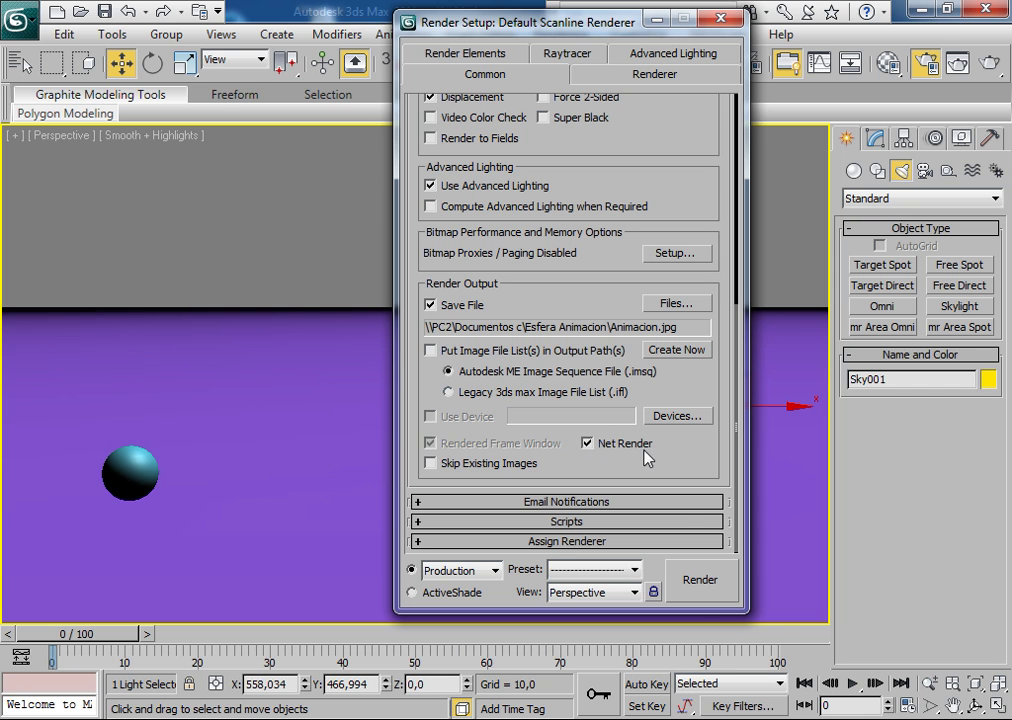
# Step: Submit a network render job named 'Animacion Esfera' described as 'Este es un ejemplo de netrender'
pyautogui.click(703, 590)
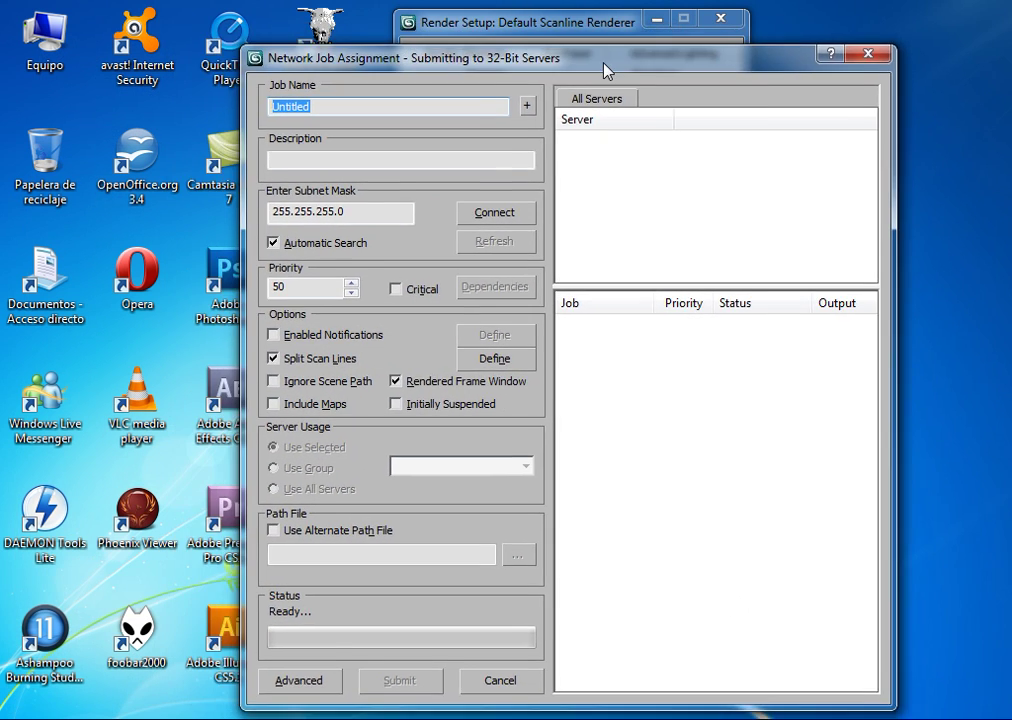
pyautogui.moveTo(605, 70); pyautogui.dragTo(557, 26)
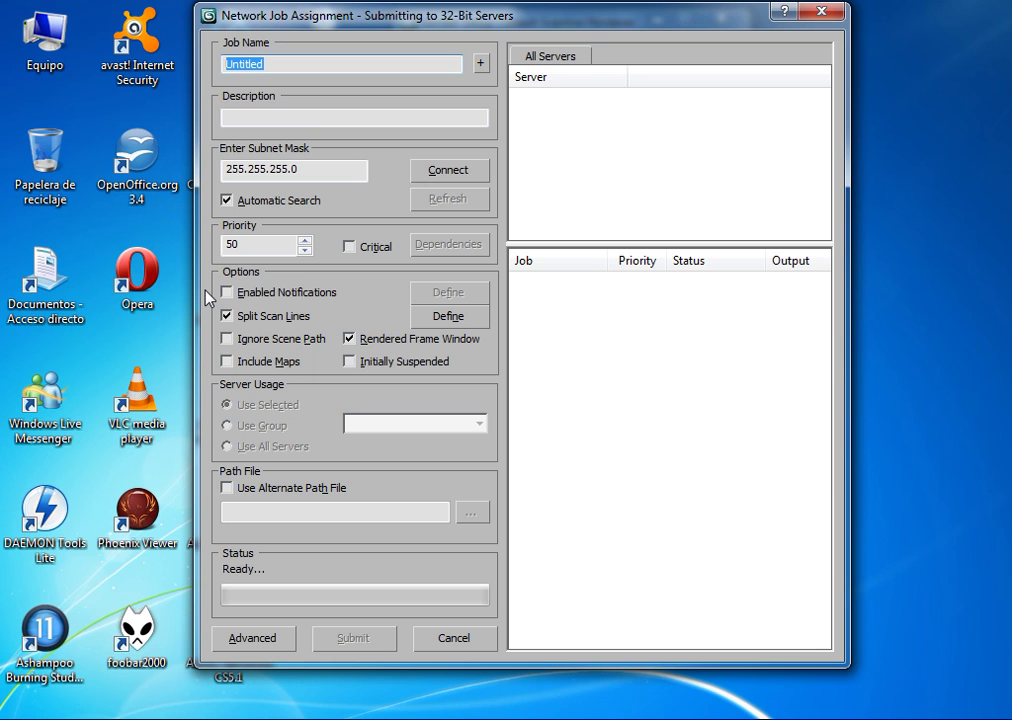
pyautogui.write('Animacion Esfera')
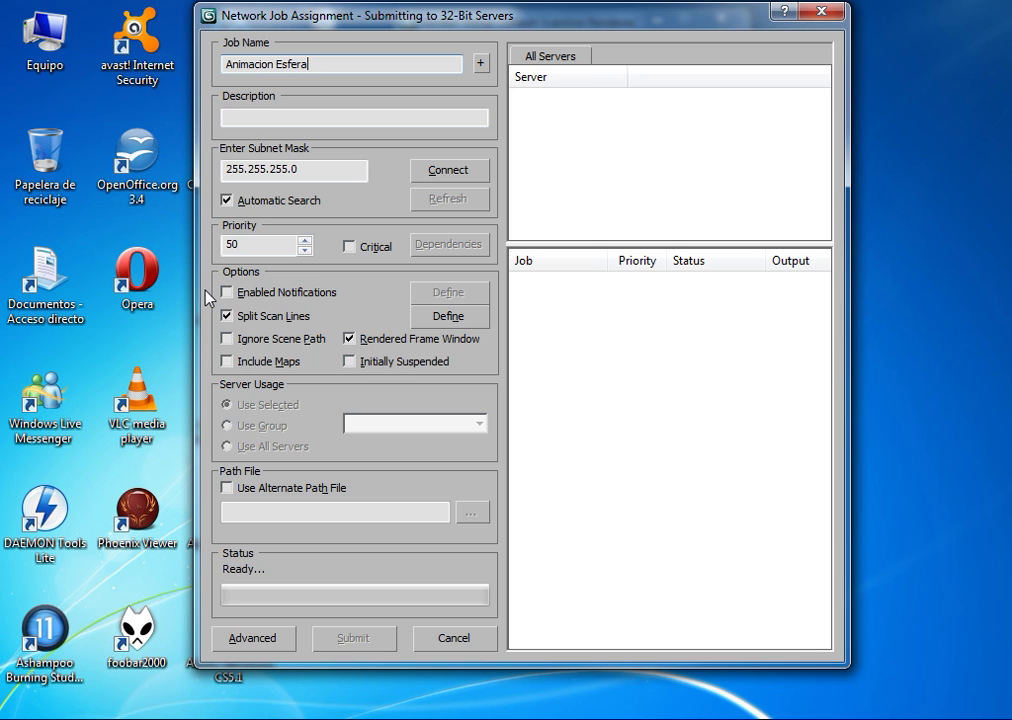
pyautogui.click(247, 113)
pyautogui.write('Este es un ejemplo de netrender')
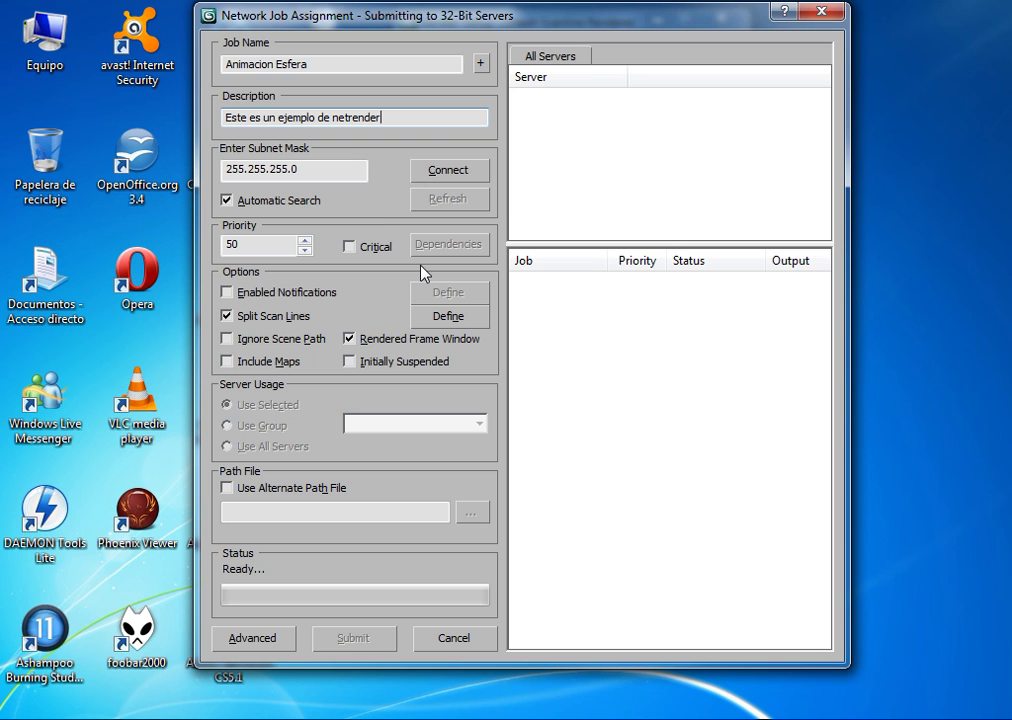
# Step: Uncheck Split Scan Lines and toggle Include Maps in the job's Options
pyautogui.click(227, 315)
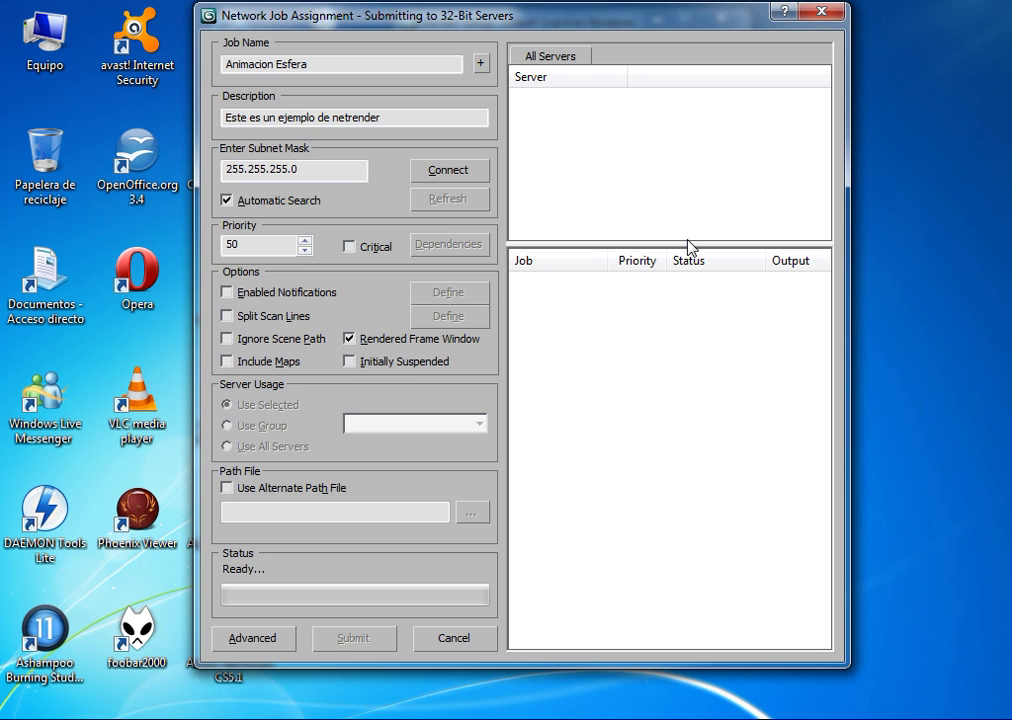
pyautogui.click(227, 362)
pyautogui.moveTo(575, 27)
pyautogui.mouseDown()
pyautogui.moveTo(578, 88)
pyautogui.moveTo(575, 28)
pyautogui.mouseUp()
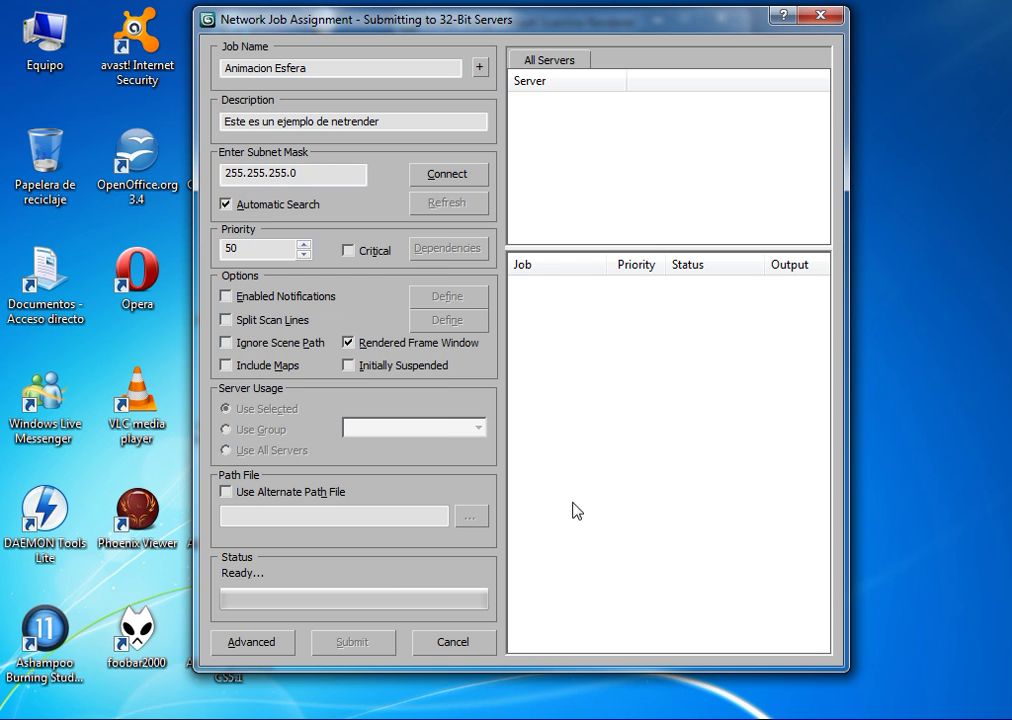
# Step: Launch Backburner Manager from Autodesk > Backburner in the Start menu and minimize it
pyautogui.click(8, 716)
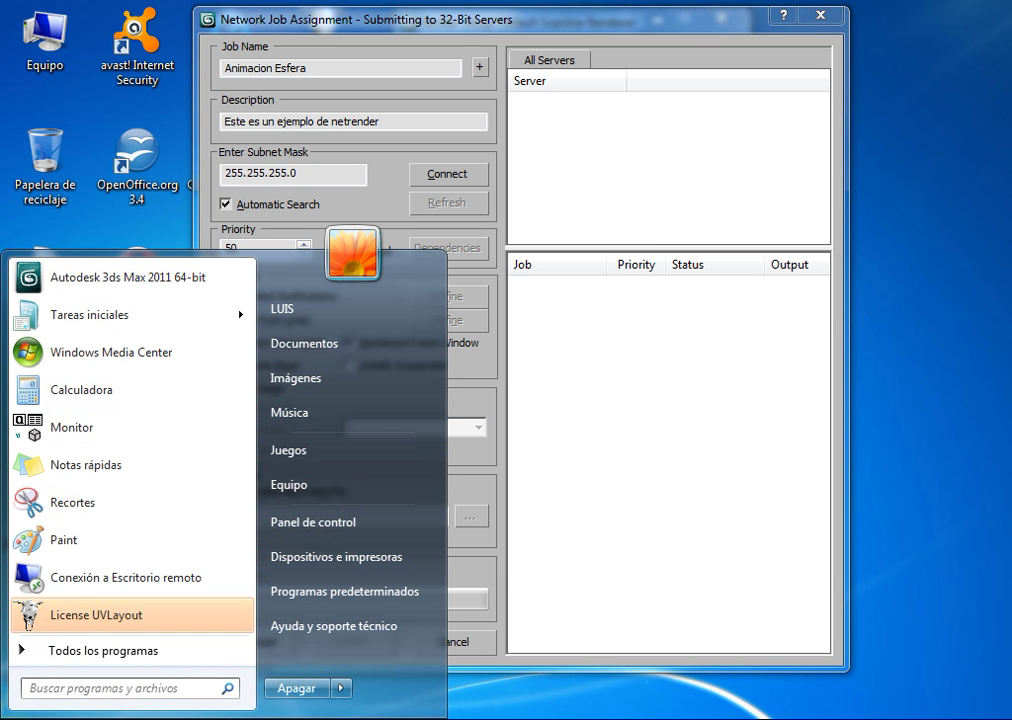
pyautogui.click(65, 652)
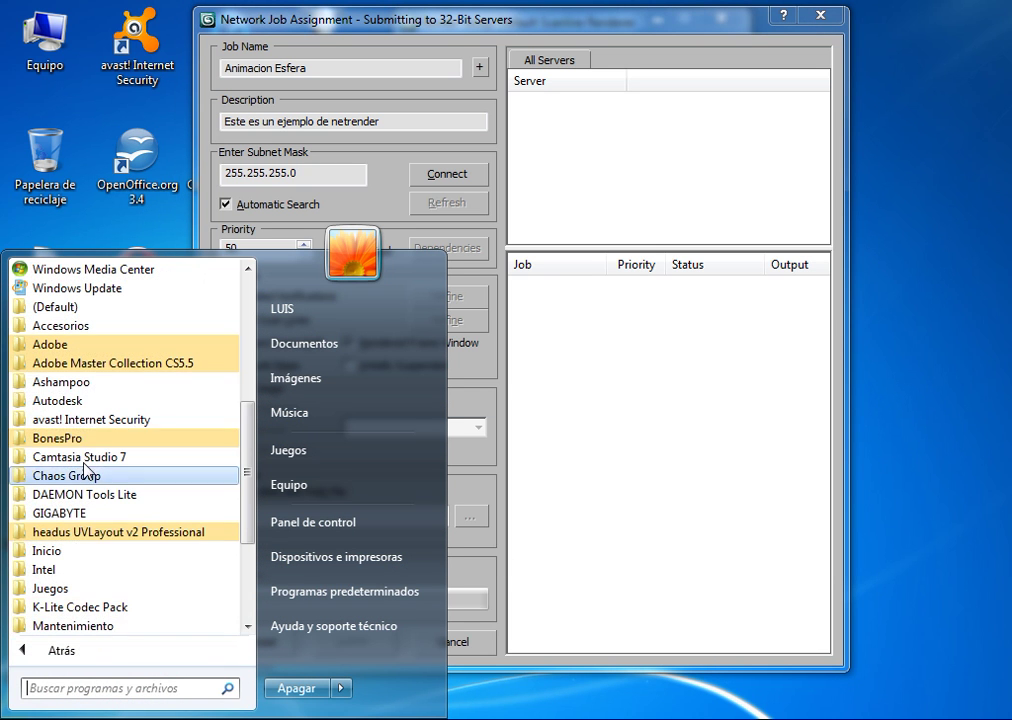
pyautogui.click(68, 401)
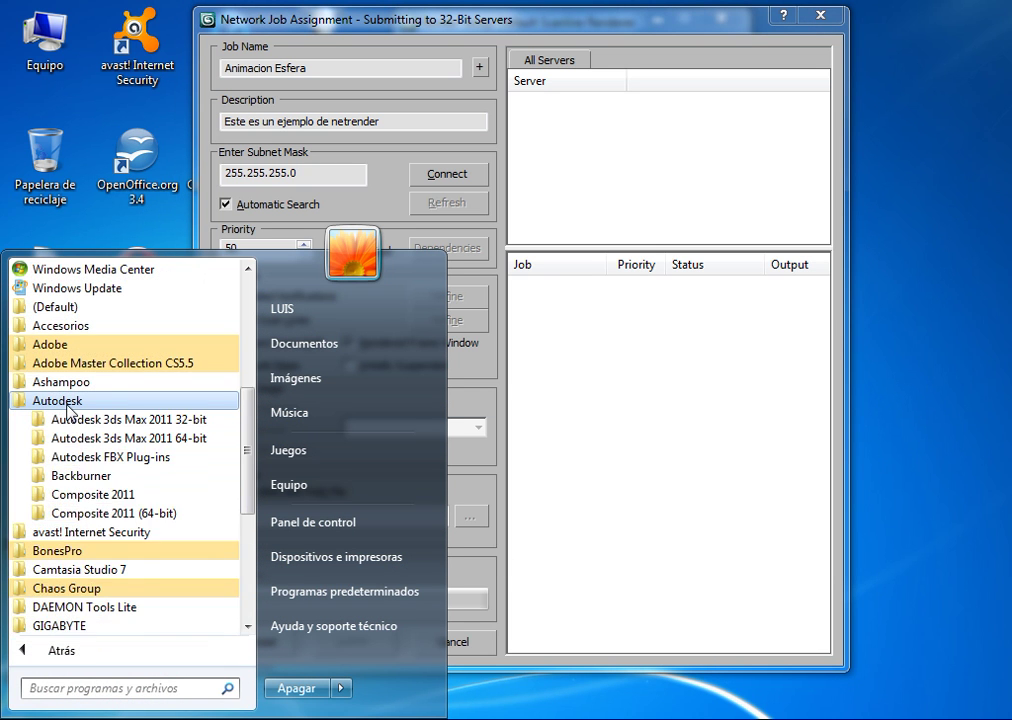
pyautogui.click(75, 478)
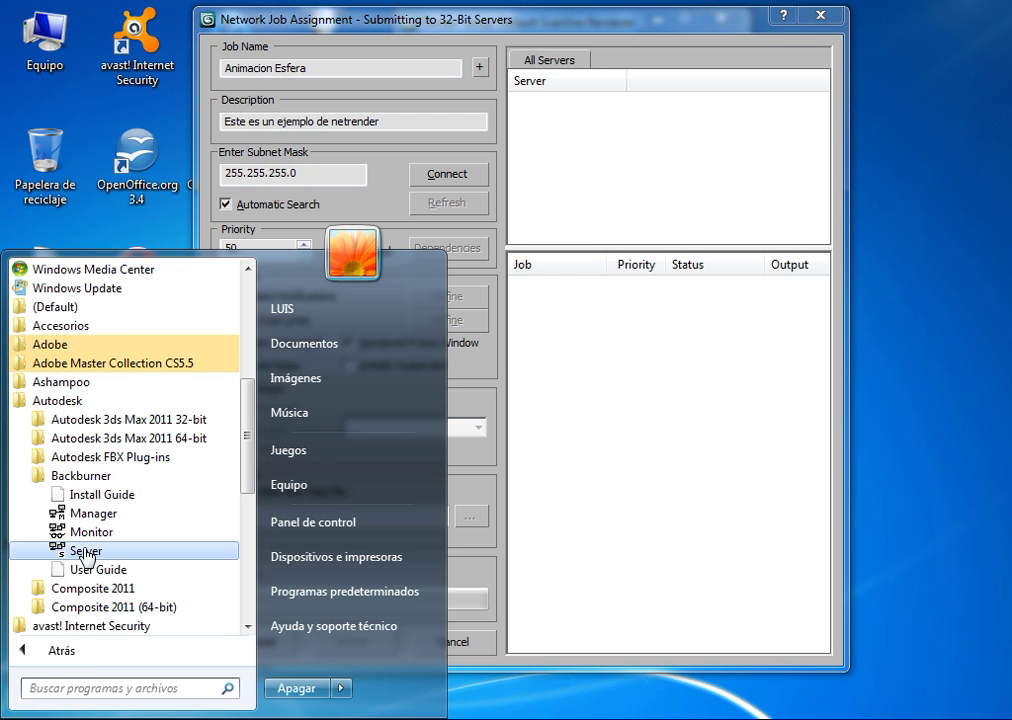
pyautogui.click(90, 513)
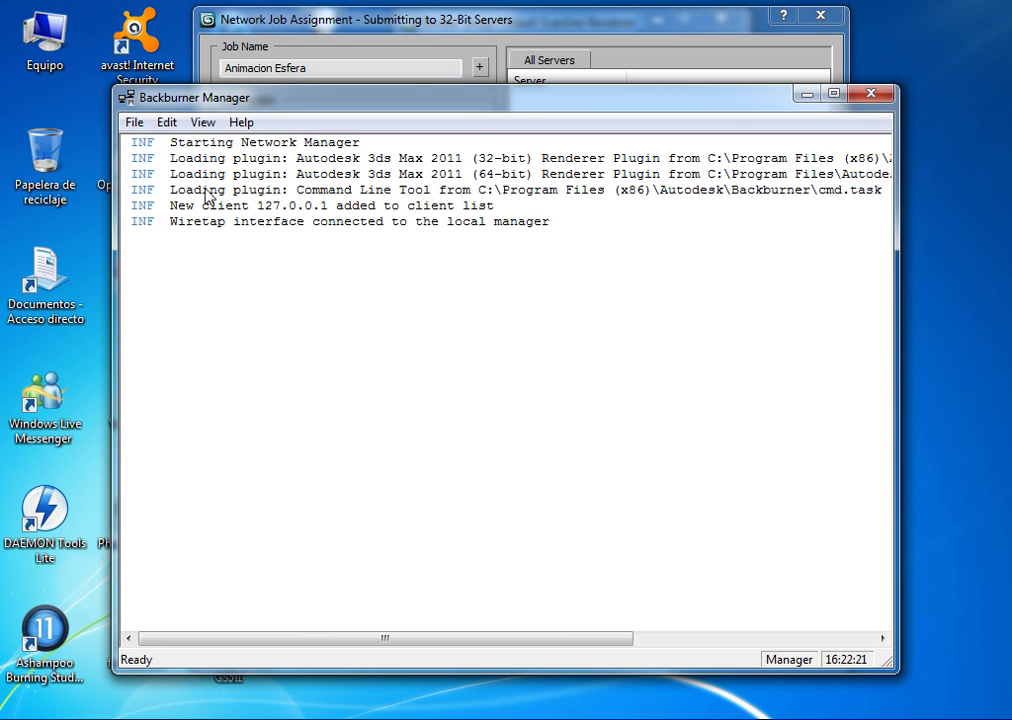
pyautogui.moveTo(508, 110); pyautogui.dragTo(498, 114)
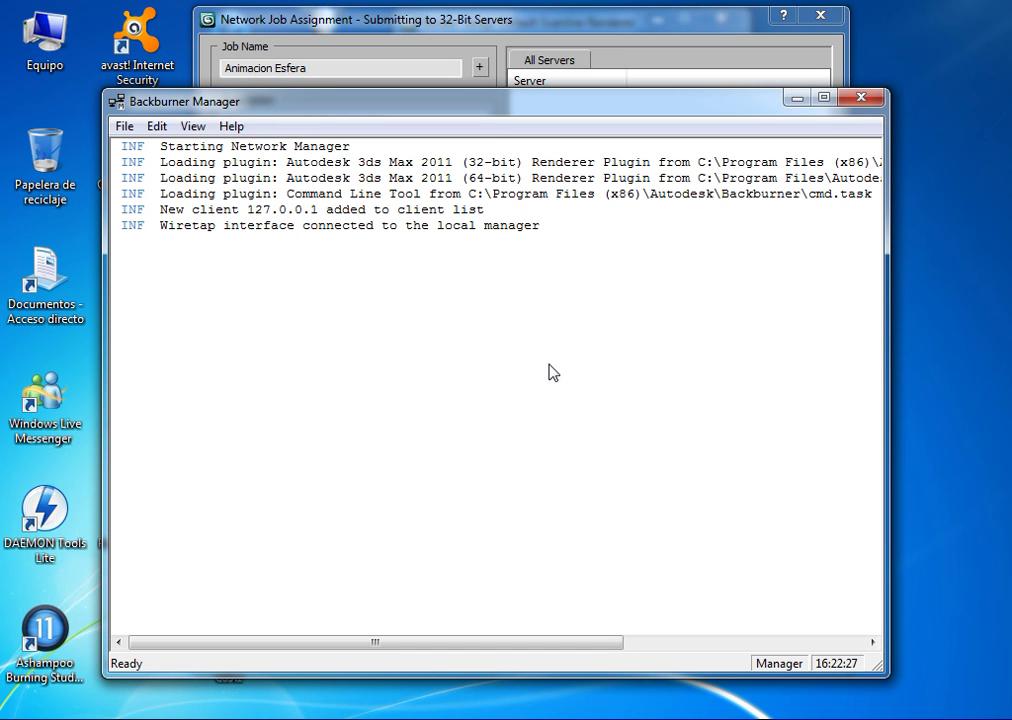
pyautogui.click(797, 98)
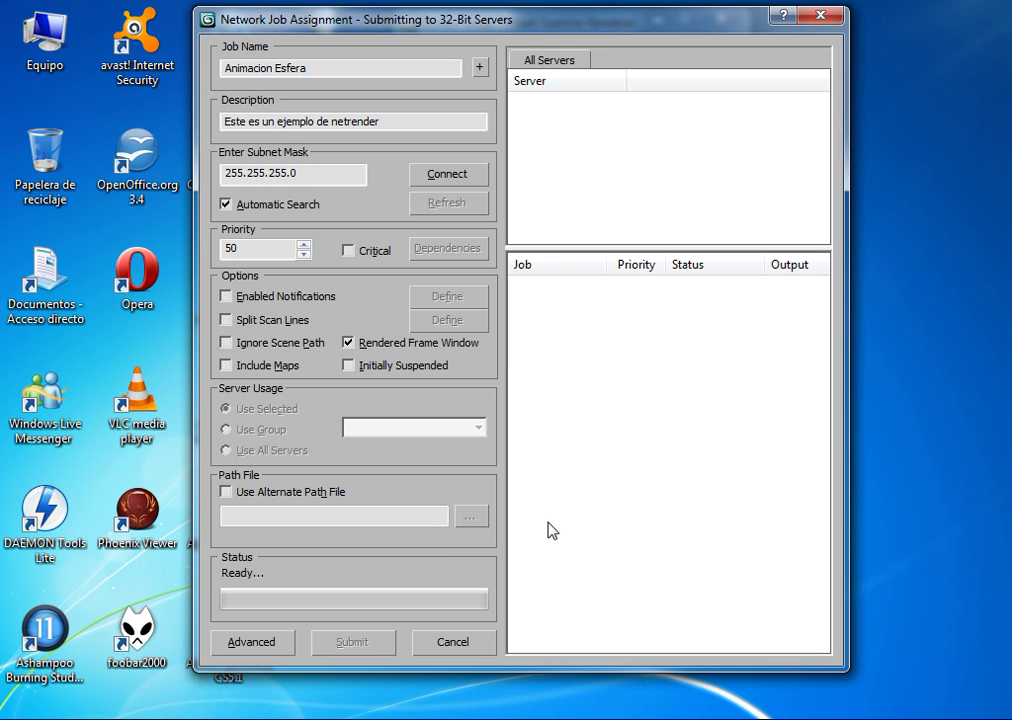
# Step: Open Backburner Monitor from All Programs > Autodesk > Backburner
pyautogui.click(22, 715)
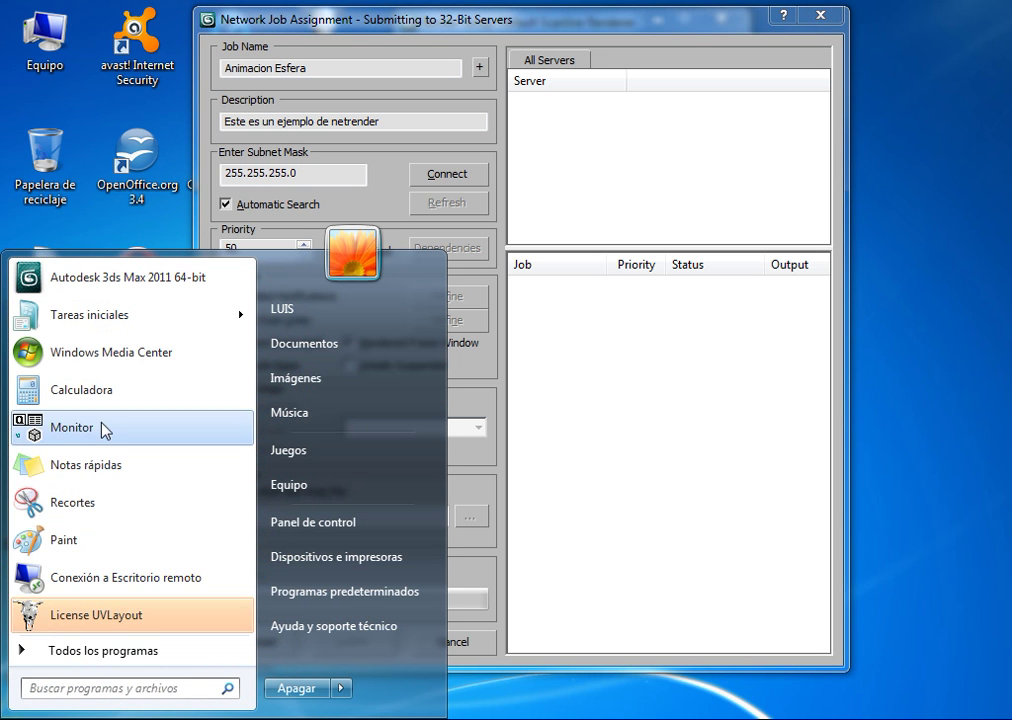
pyautogui.click(90, 651)
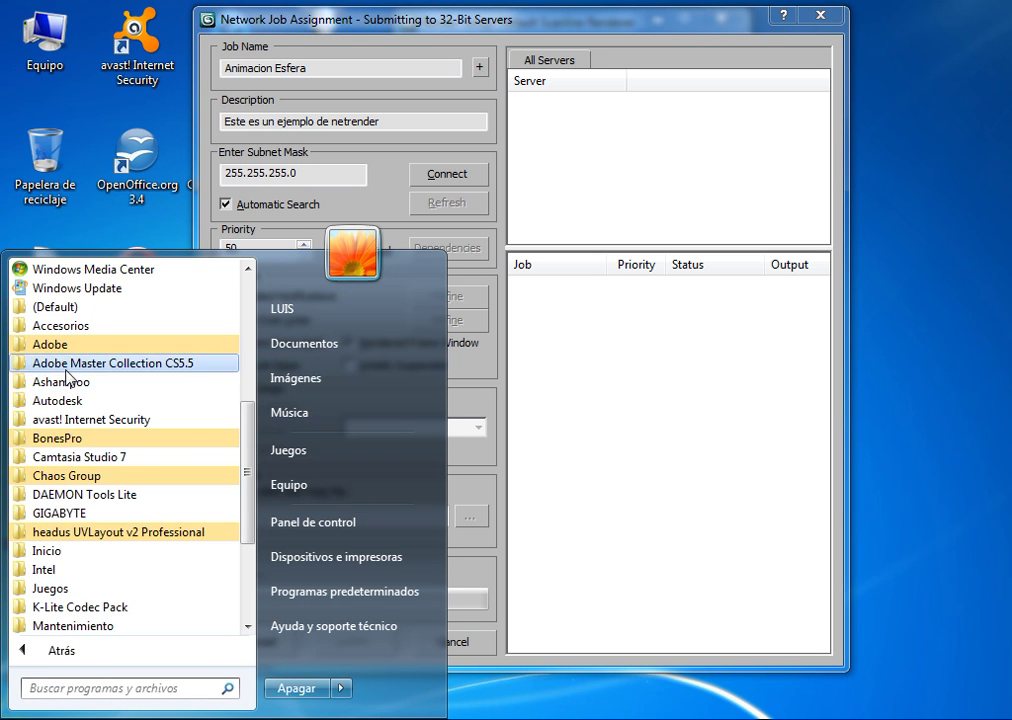
pyautogui.click(63, 401)
pyautogui.click(63, 476)
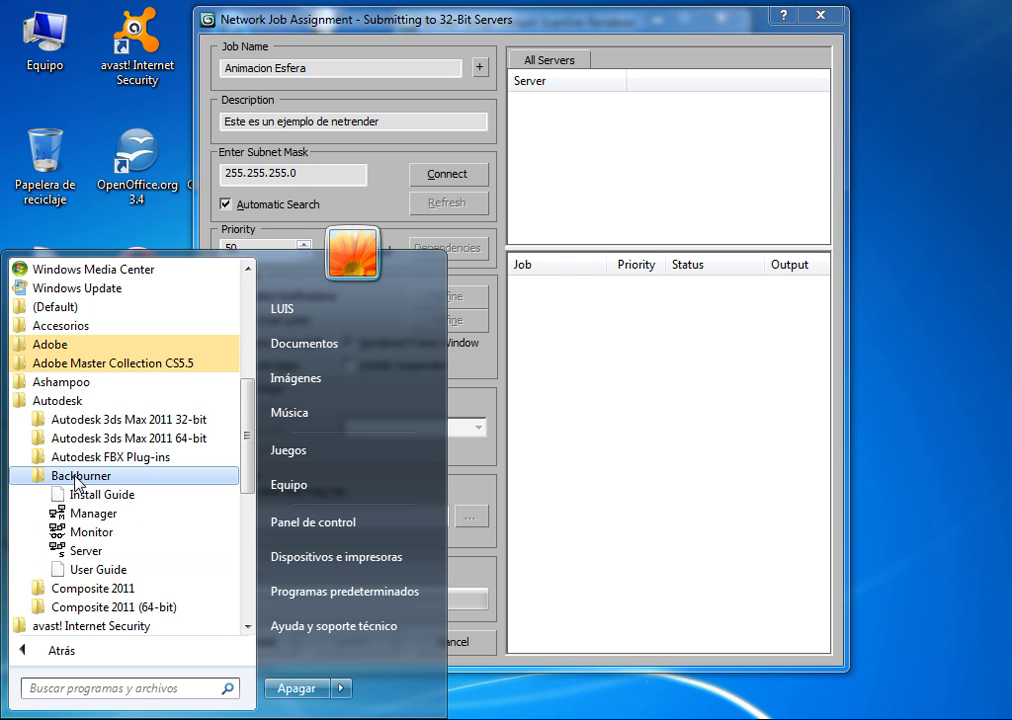
pyautogui.click(80, 532)
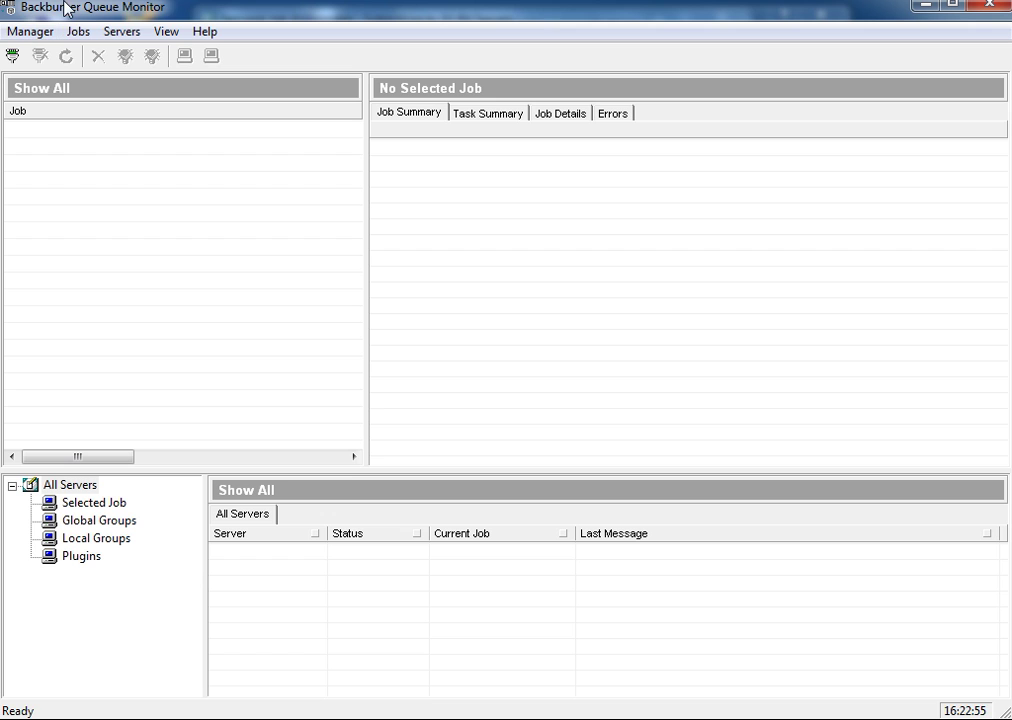
# Step: Connect the Queue Monitor to the localhost manager and reload to list pc1, pc2, pc3
pyautogui.click(11, 57)
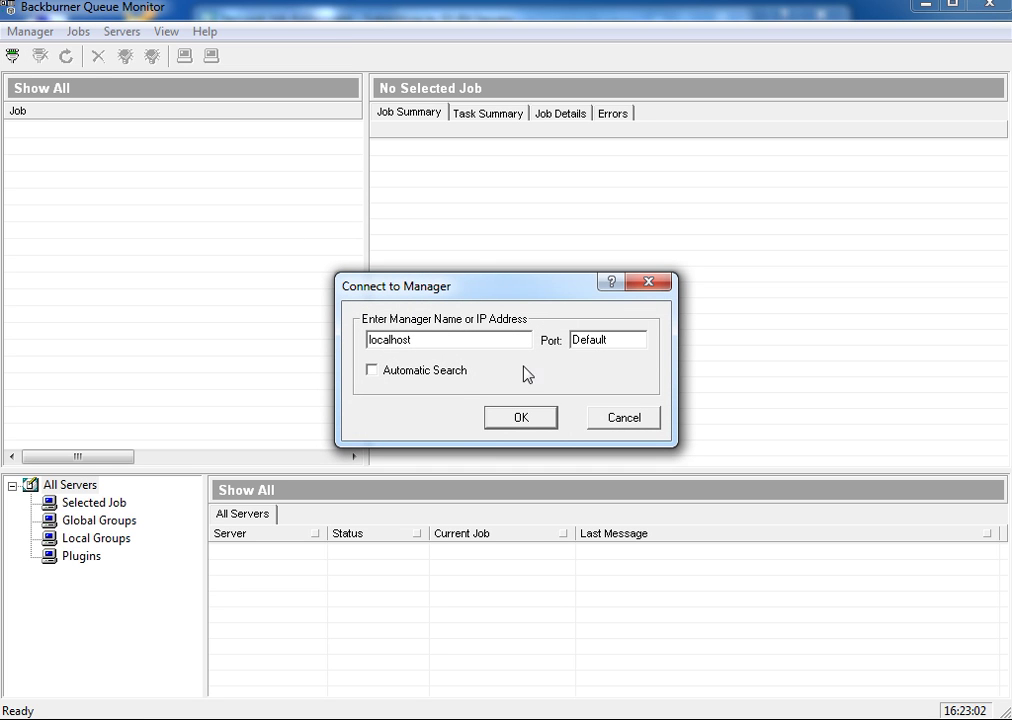
pyautogui.moveTo(468, 296)
pyautogui.mouseDown()
pyautogui.moveTo(573, 302)
pyautogui.moveTo(601, 249)
pyautogui.mouseUp()
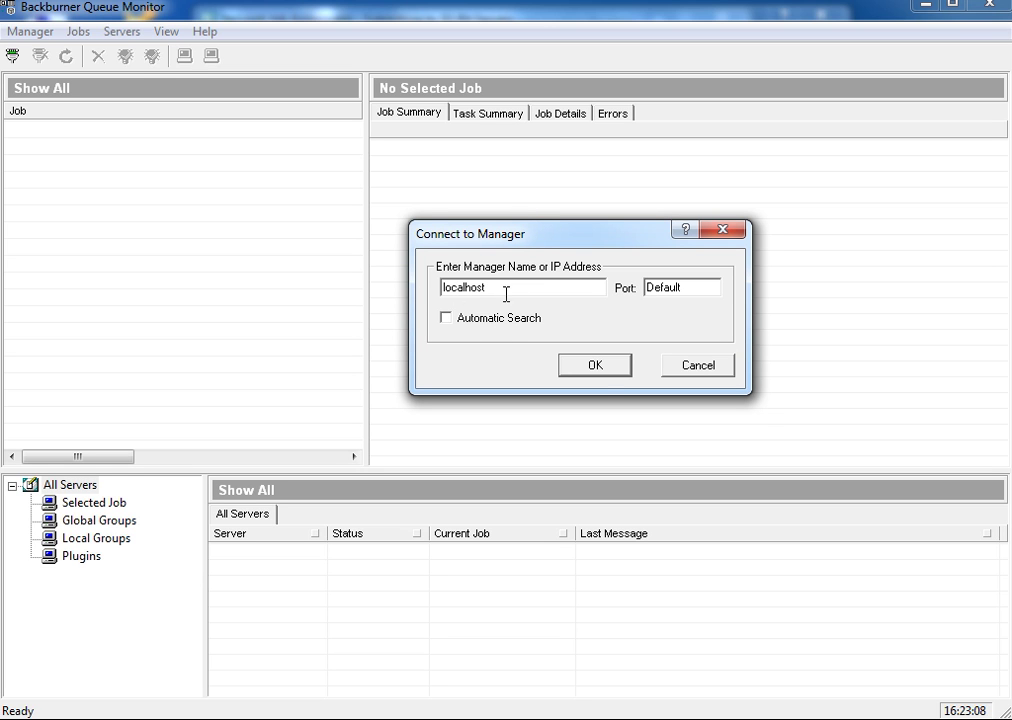
pyautogui.click(596, 370)
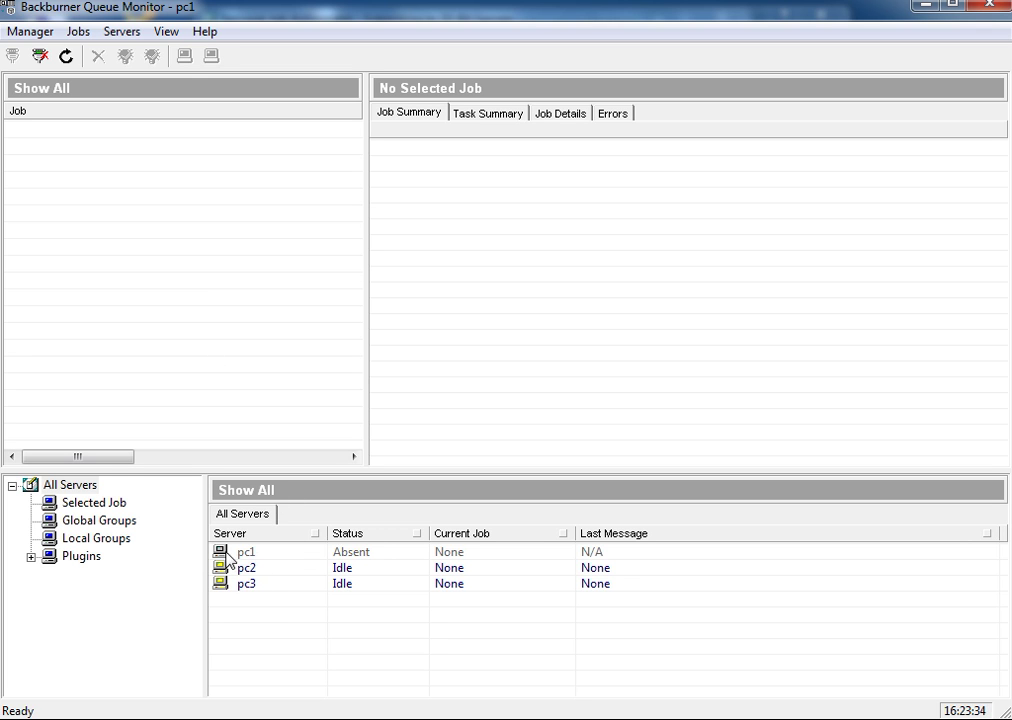
pyautogui.click(63, 55)
# Step: Launch Backburner Server from All Programs > Autodesk > Backburner
pyautogui.press('super')
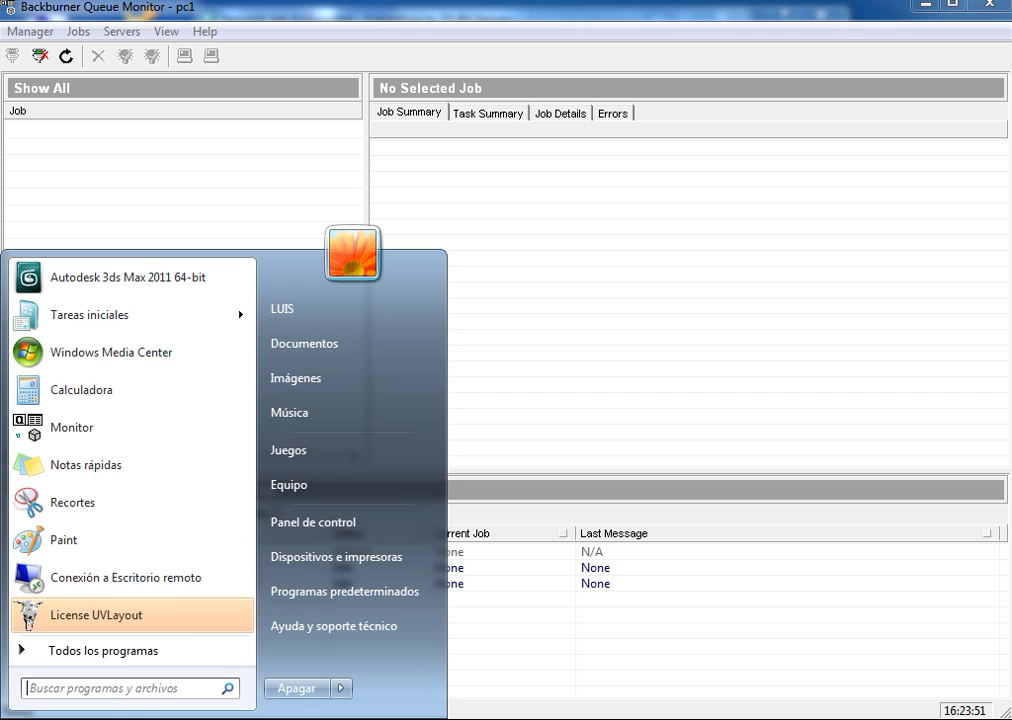
pyautogui.click(78, 652)
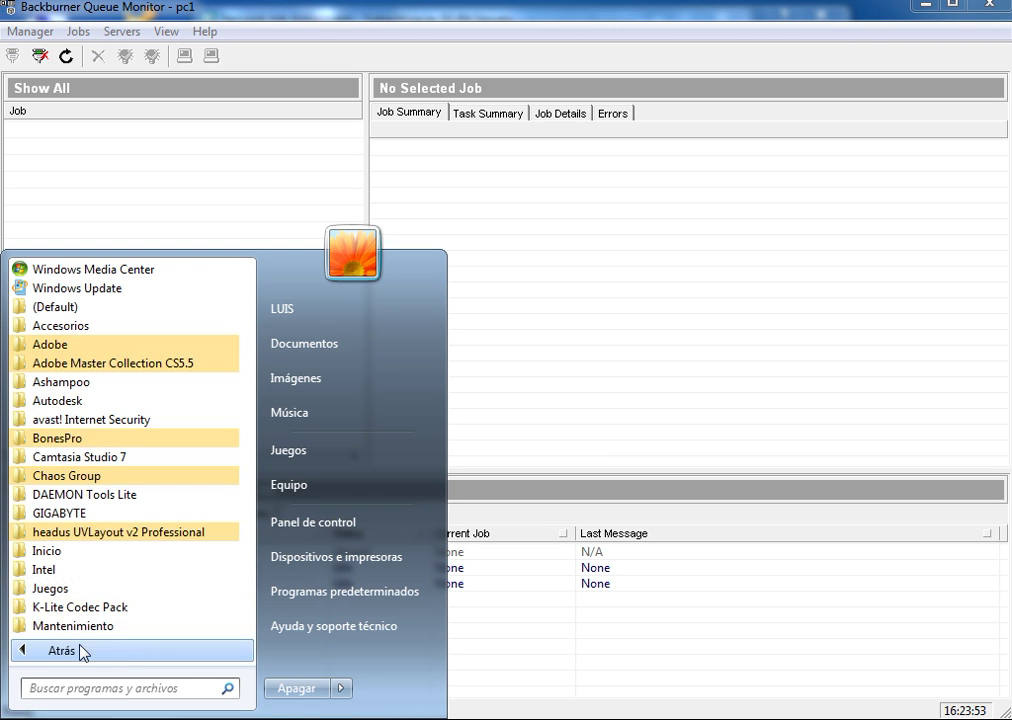
pyautogui.click(70, 400)
pyautogui.click(75, 476)
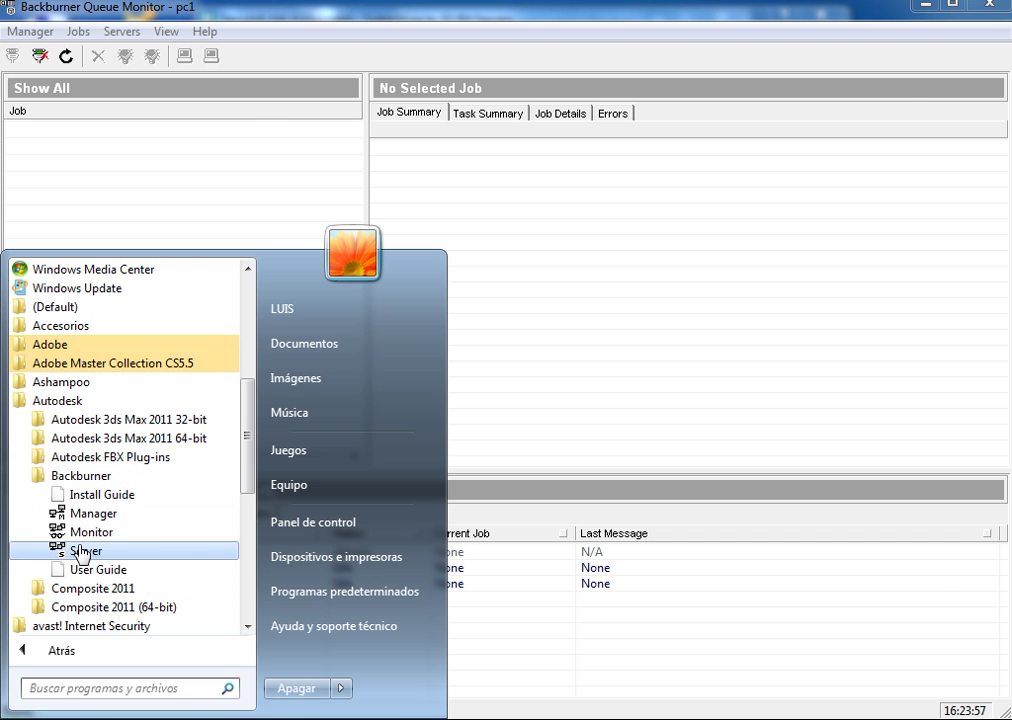
pyautogui.click(84, 550)
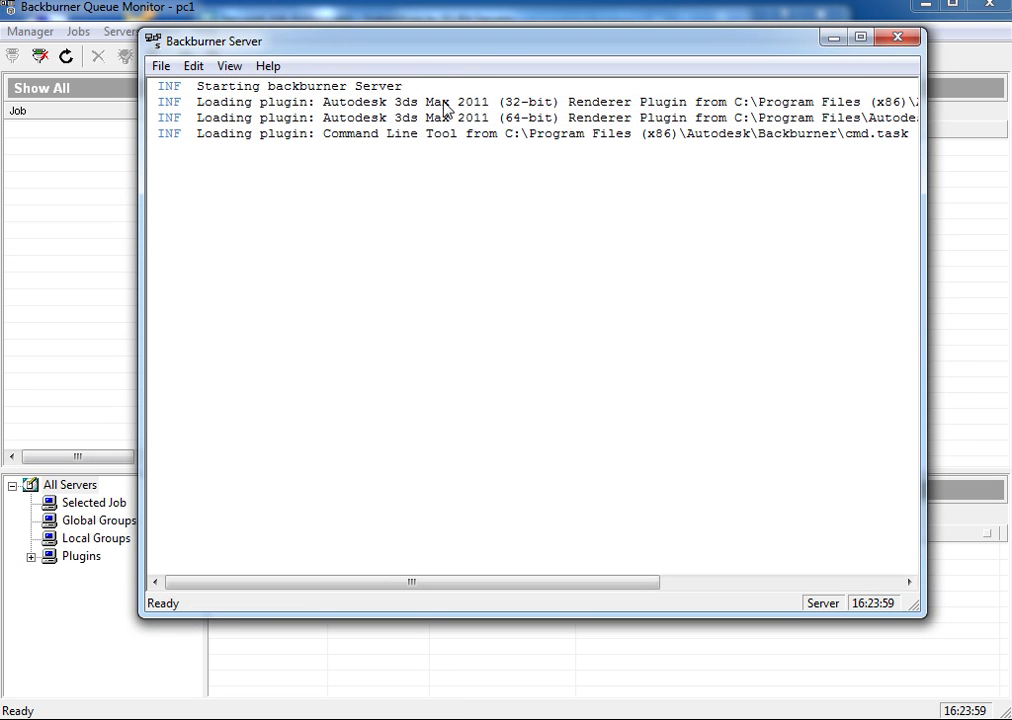
# Step: Move the Backburner Server log window aside and minimize it to reveal the Queue Monitor
pyautogui.moveTo(483, 47); pyautogui.dragTo(466, 116)
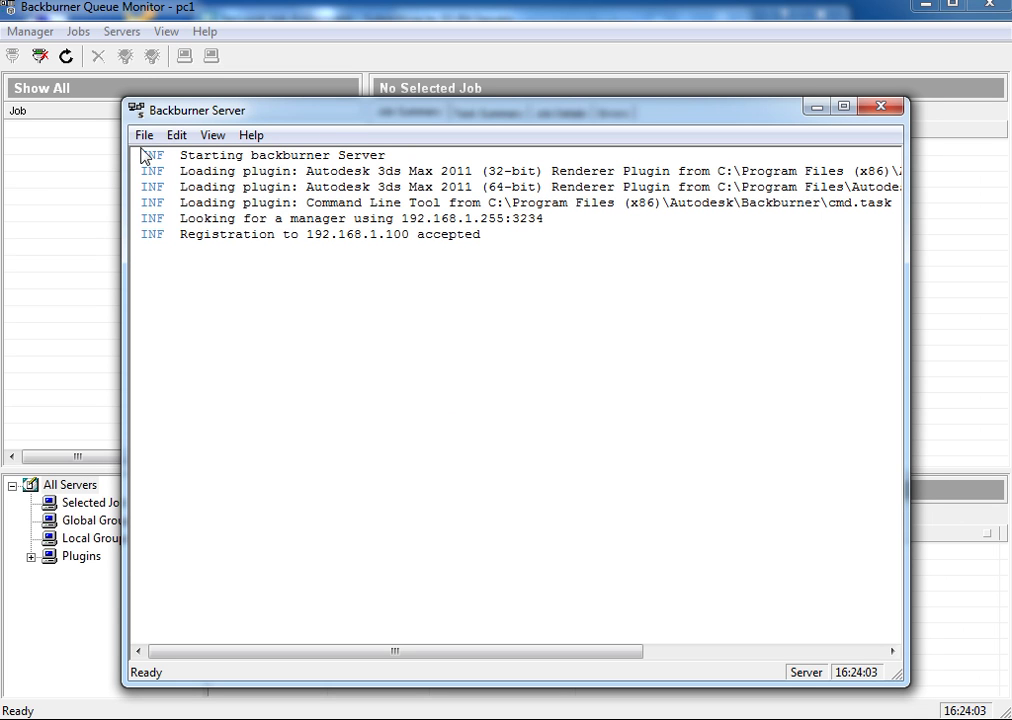
pyautogui.moveTo(334, 121); pyautogui.dragTo(718, 186)
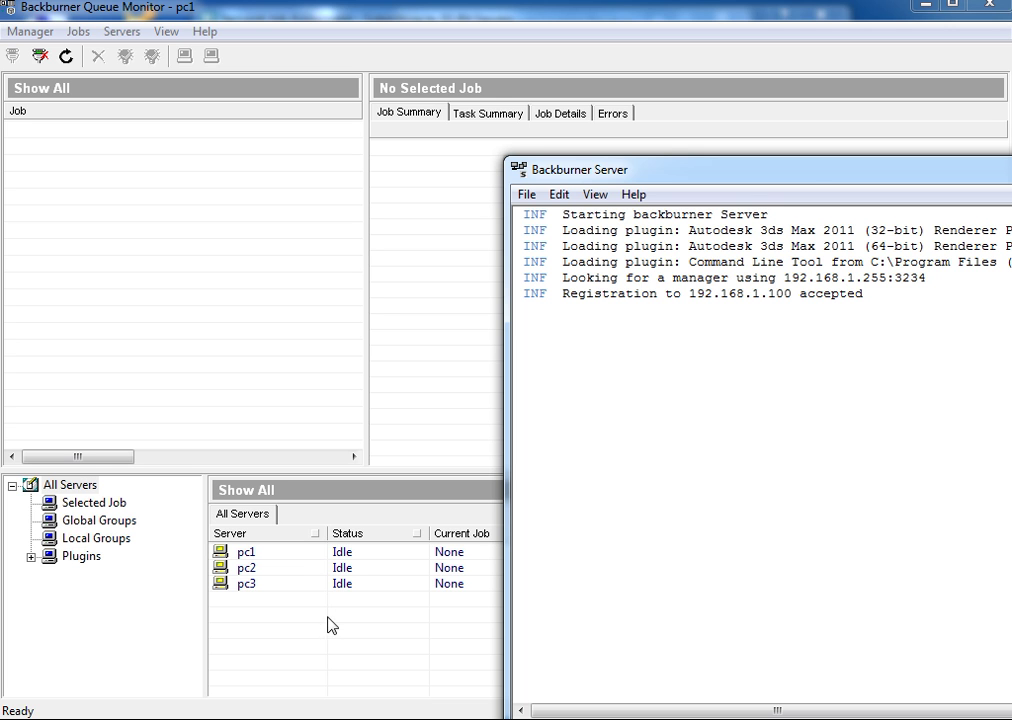
pyautogui.moveTo(808, 188); pyautogui.dragTo(445, 102)
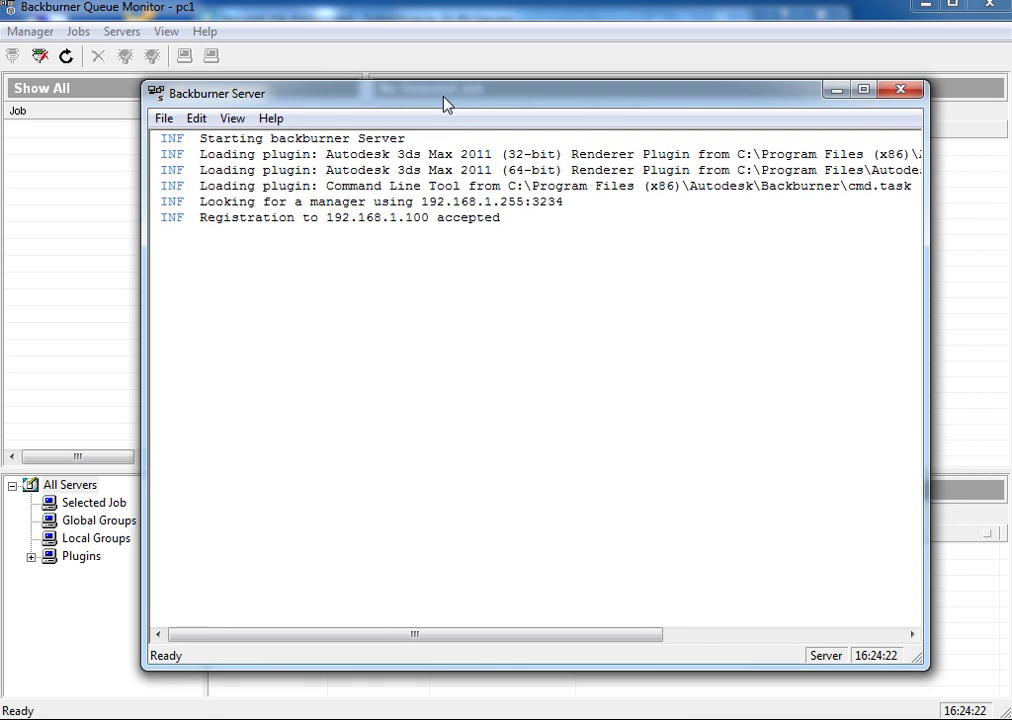
pyautogui.moveTo(693, 104); pyautogui.dragTo(655, 100)
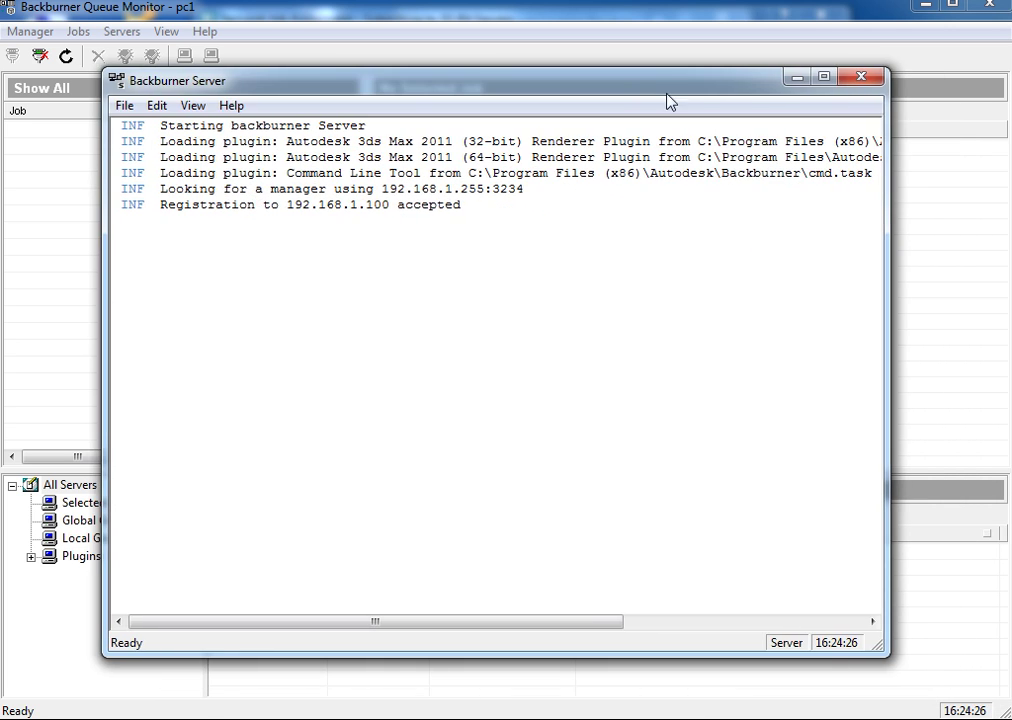
pyautogui.click(797, 78)
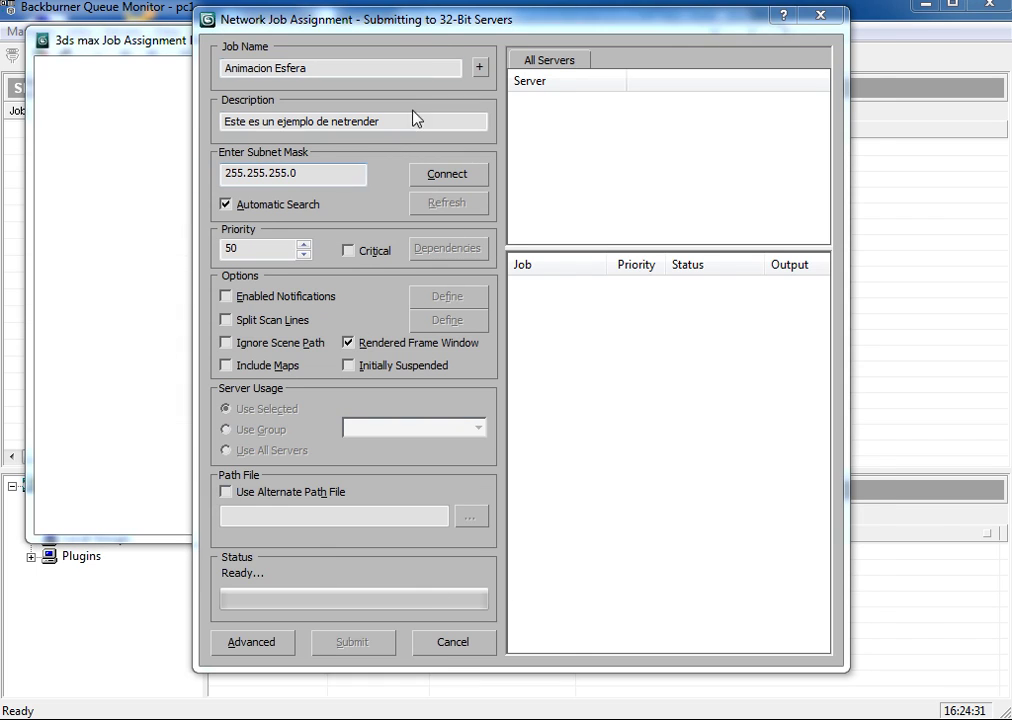
# Step: Connect the job to the manager, select pc3 and pc2 as render servers, then return to Queue Monitor
pyautogui.moveTo(308, 13); pyautogui.dragTo(316, 18)
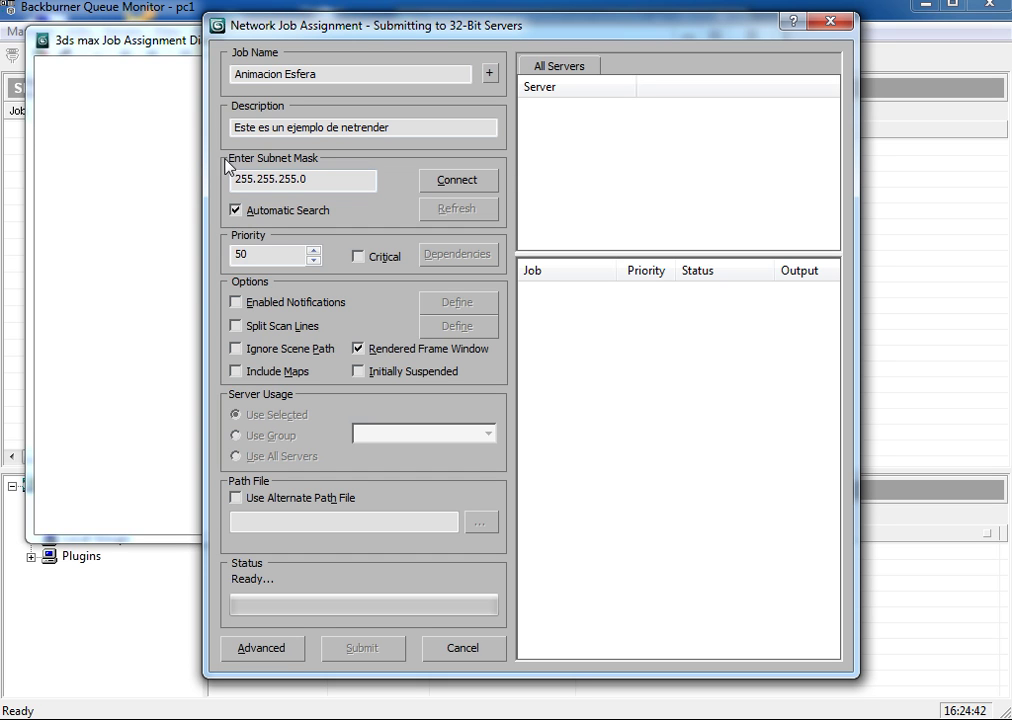
pyautogui.click(469, 182)
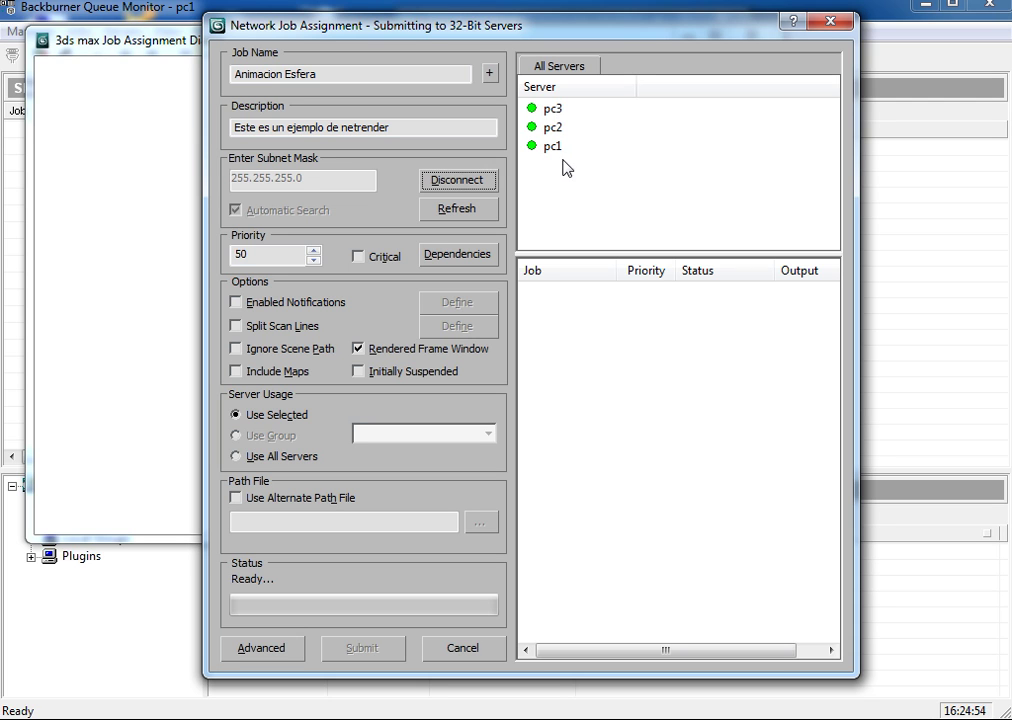
pyautogui.click(556, 112)
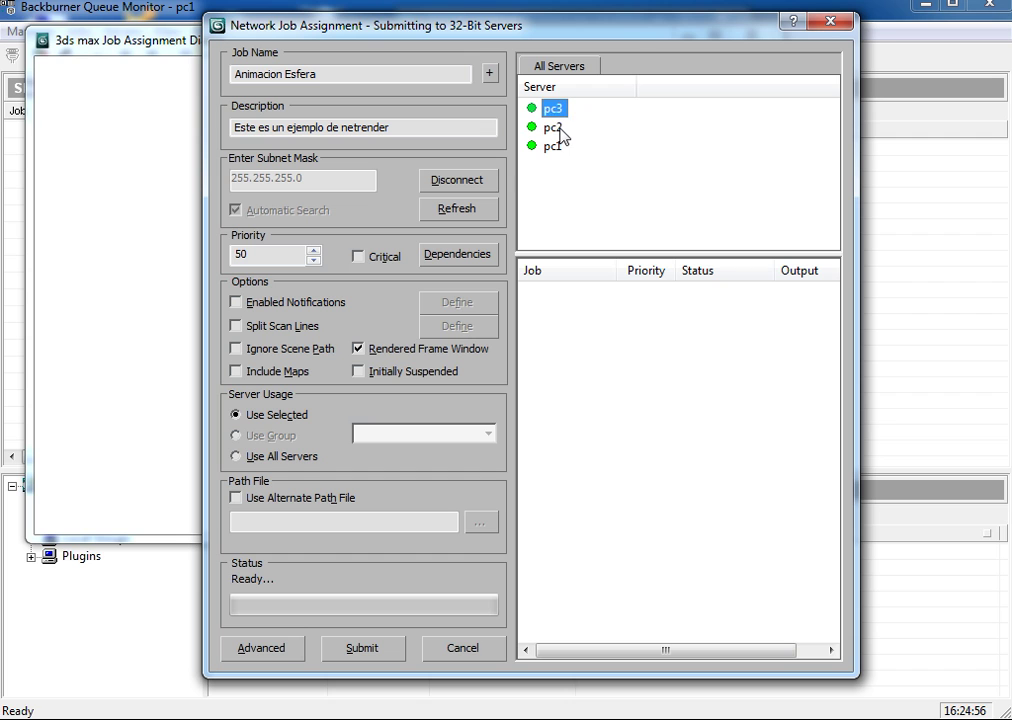
pyautogui.keyDown('ctrl'); pyautogui.click(560, 132); pyautogui.keyUp('ctrl')
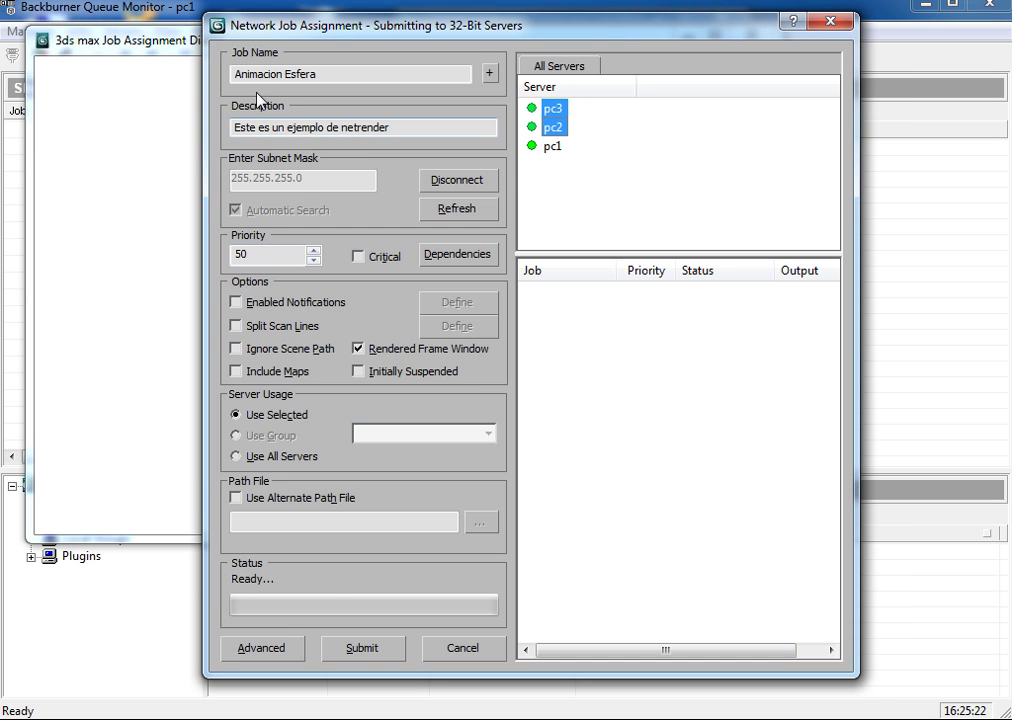
pyautogui.click(108, 9)
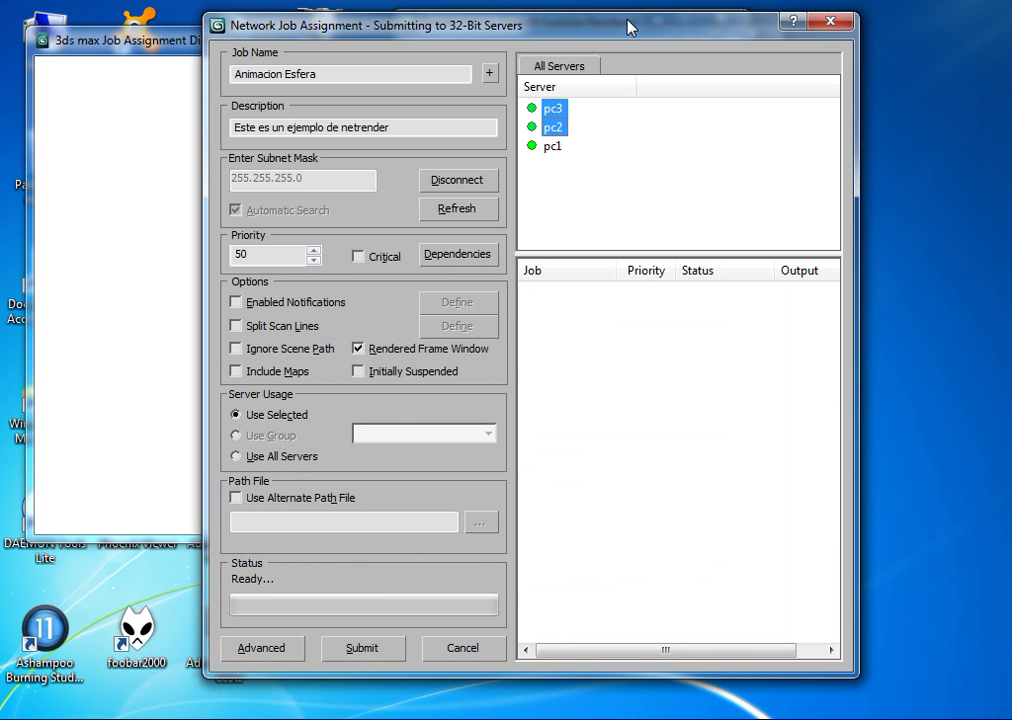
# Step: Dismiss the avast popup, submit Animacion Esfera for network rendering, and return to the Queue Monitor
pyautogui.moveTo(636, 32)
pyautogui.mouseDown()
pyautogui.moveTo(634, 17)
pyautogui.moveTo(645, 20)
pyautogui.mouseUp()
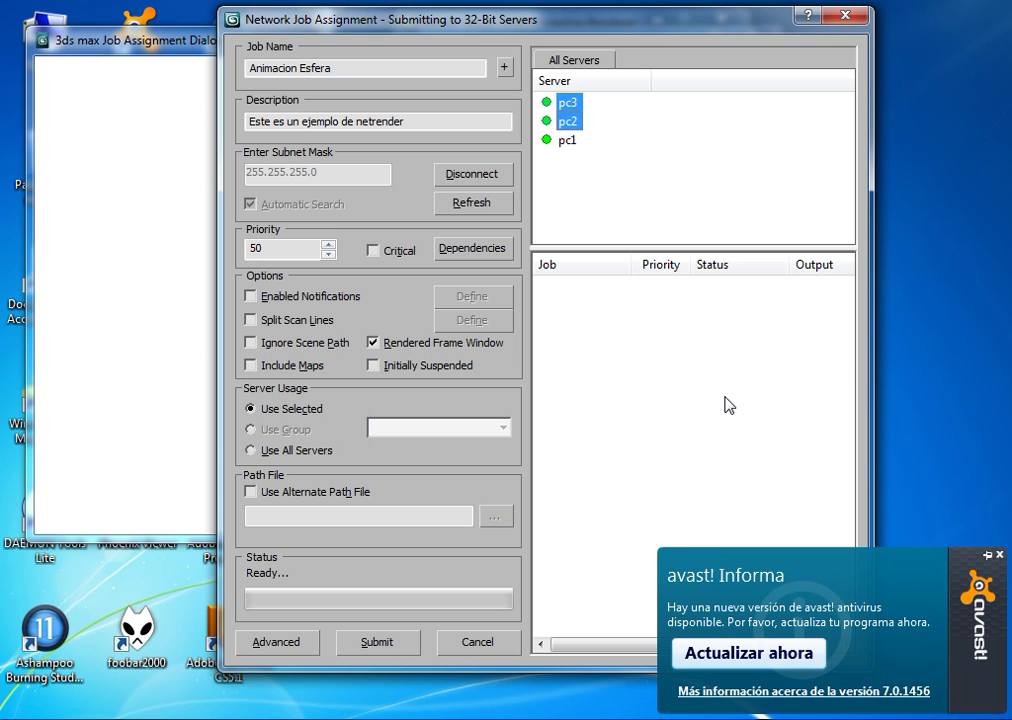
pyautogui.click(1000, 554)
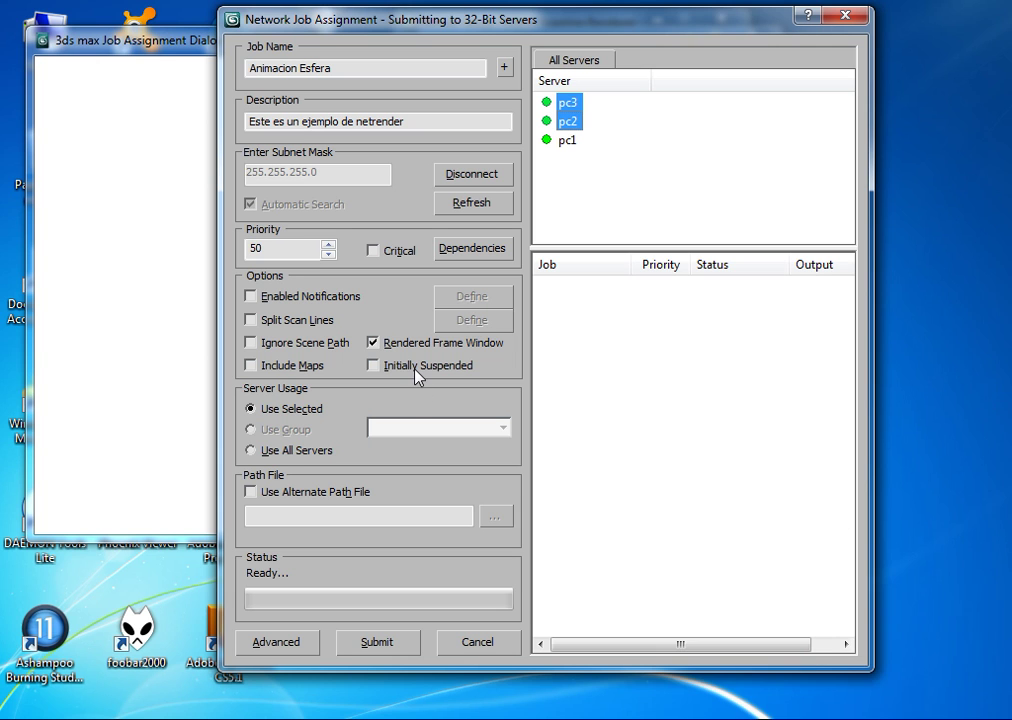
pyautogui.moveTo(495, 20); pyautogui.dragTo(510, 23)
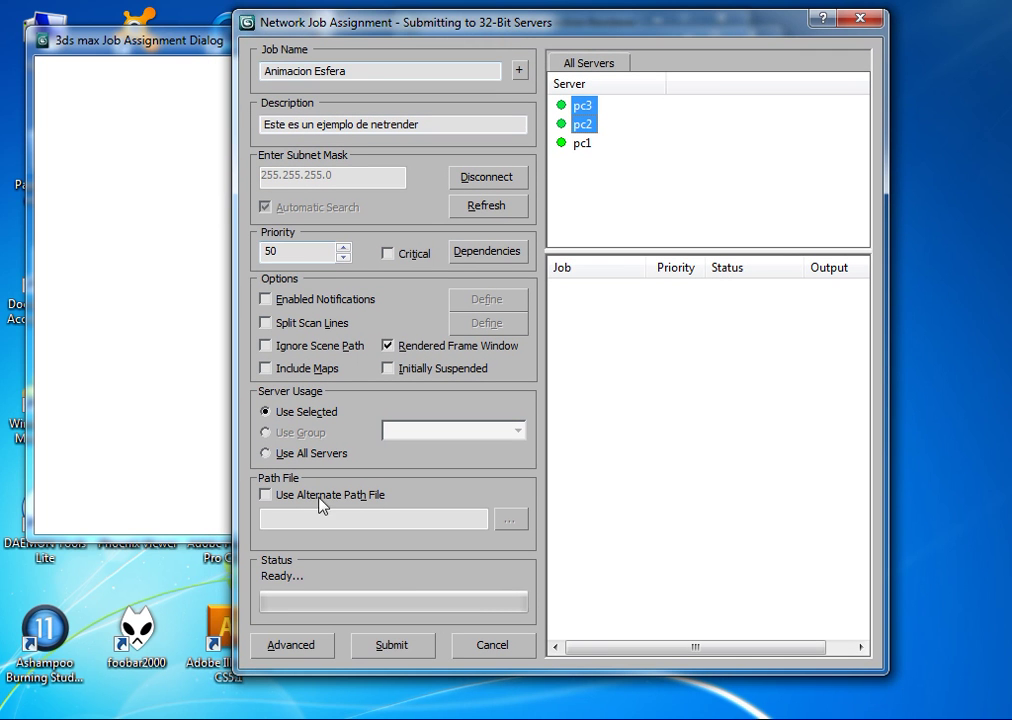
pyautogui.click(392, 645)
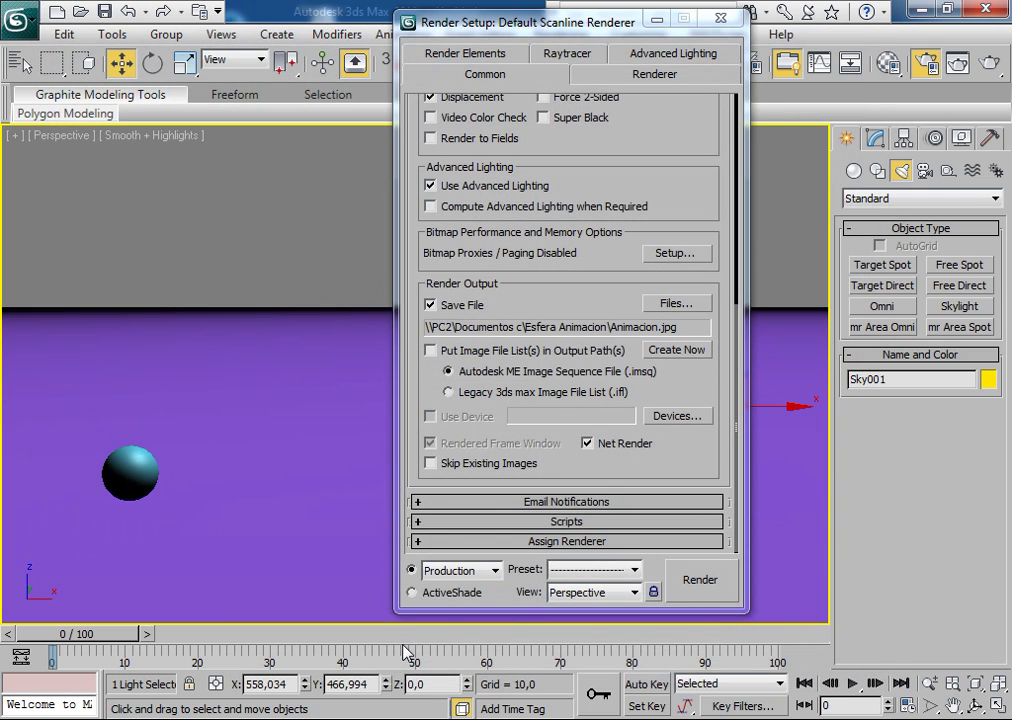
pyautogui.click(316, 620)
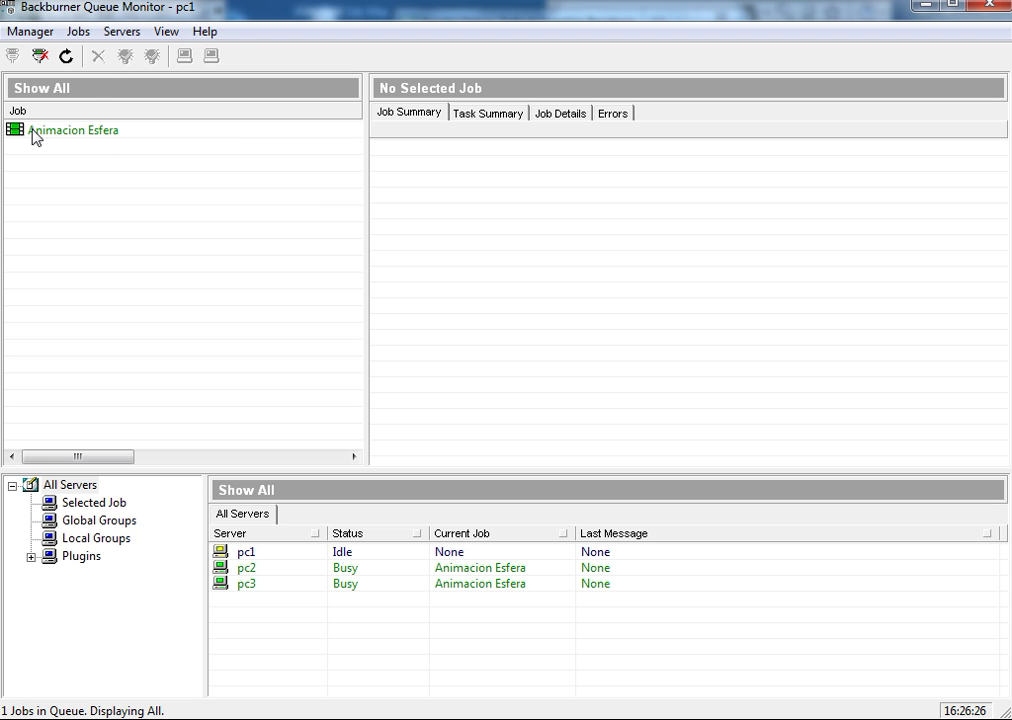
# Step: Review Animacion Esfera's summary, task list and details: frames 0–100, 800x600, Default Scanline Renderer
pyautogui.click(83, 139)
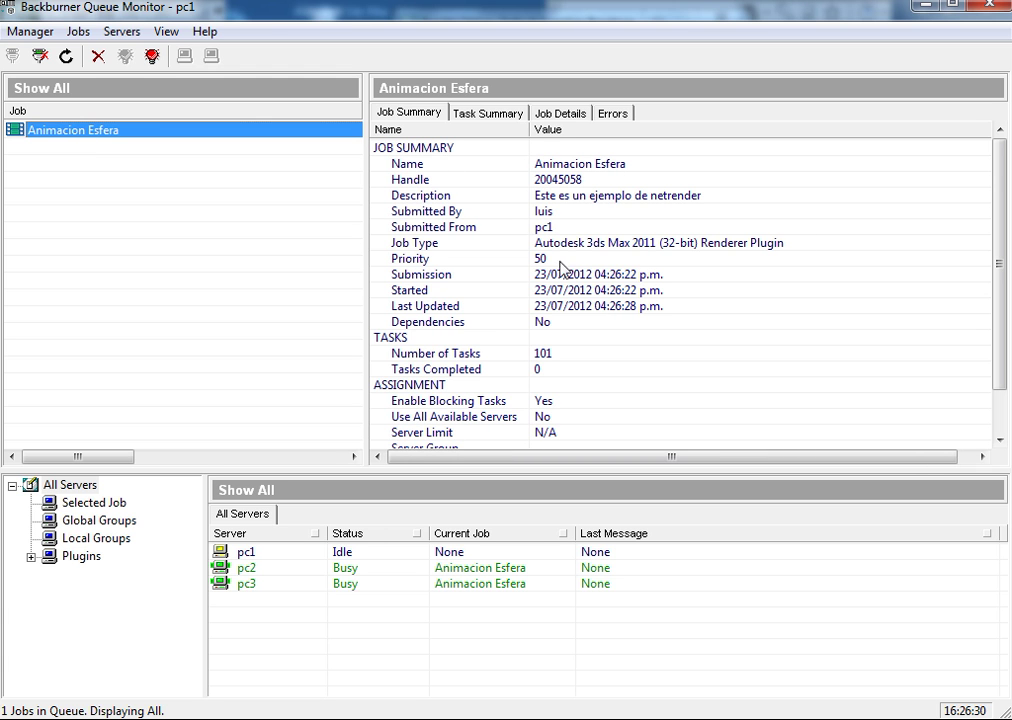
pyautogui.moveTo(998, 194)
pyautogui.mouseDown()
pyautogui.moveTo(998, 215)
pyautogui.moveTo(867, 169)
pyautogui.mouseUp()
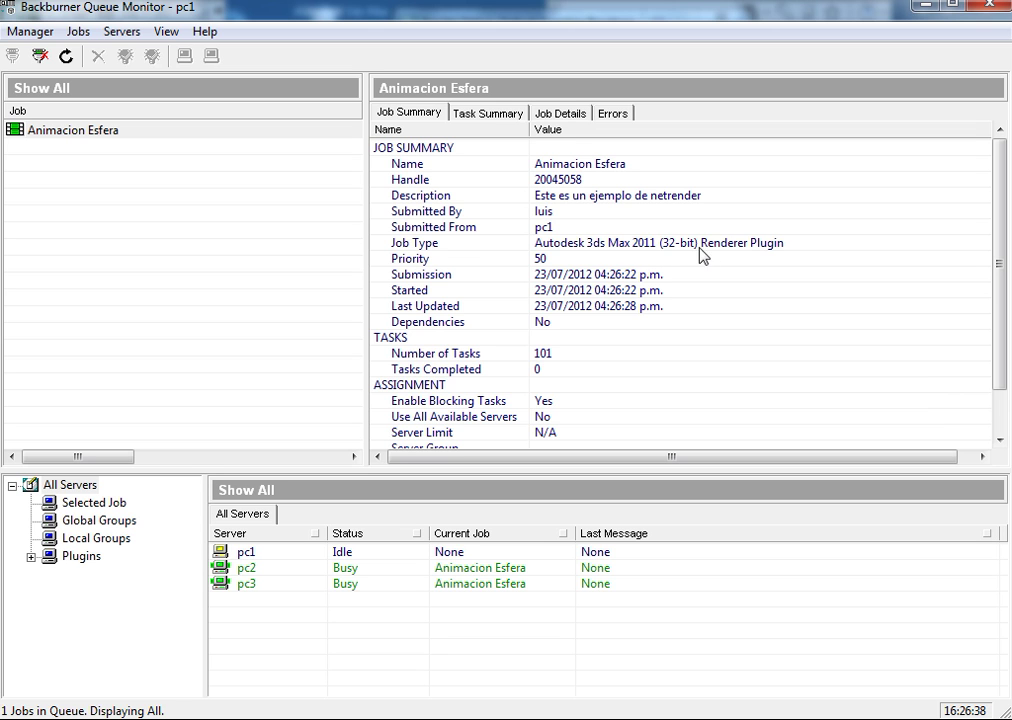
pyautogui.moveTo(1000, 210); pyautogui.dragTo(1008, 268)
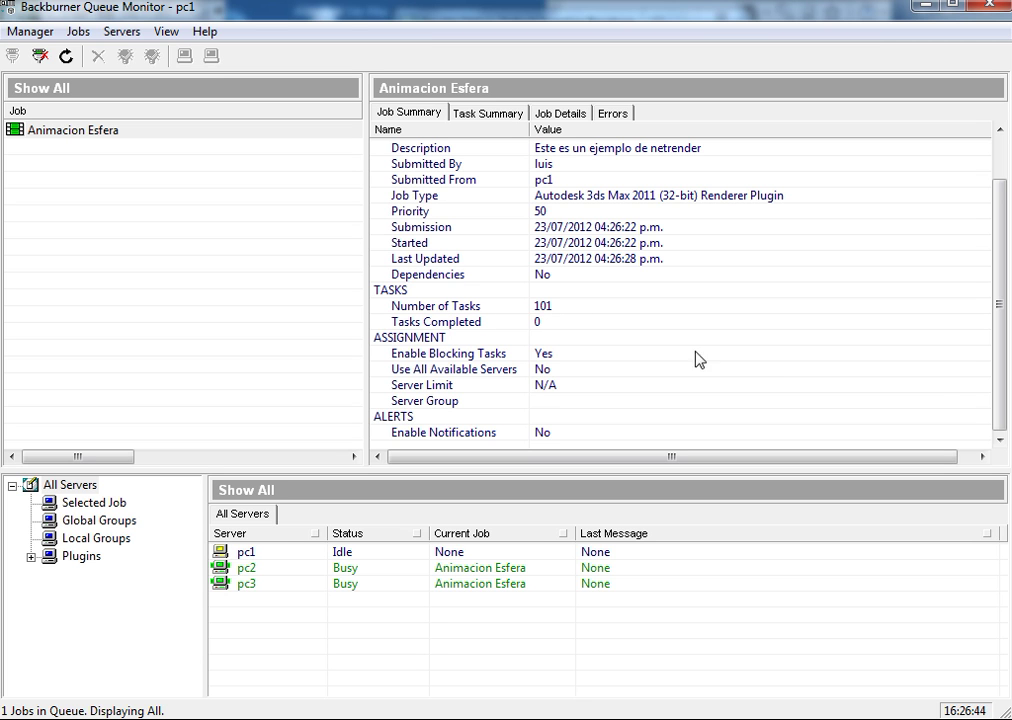
pyautogui.moveTo(1005, 315); pyautogui.dragTo(1005, 270)
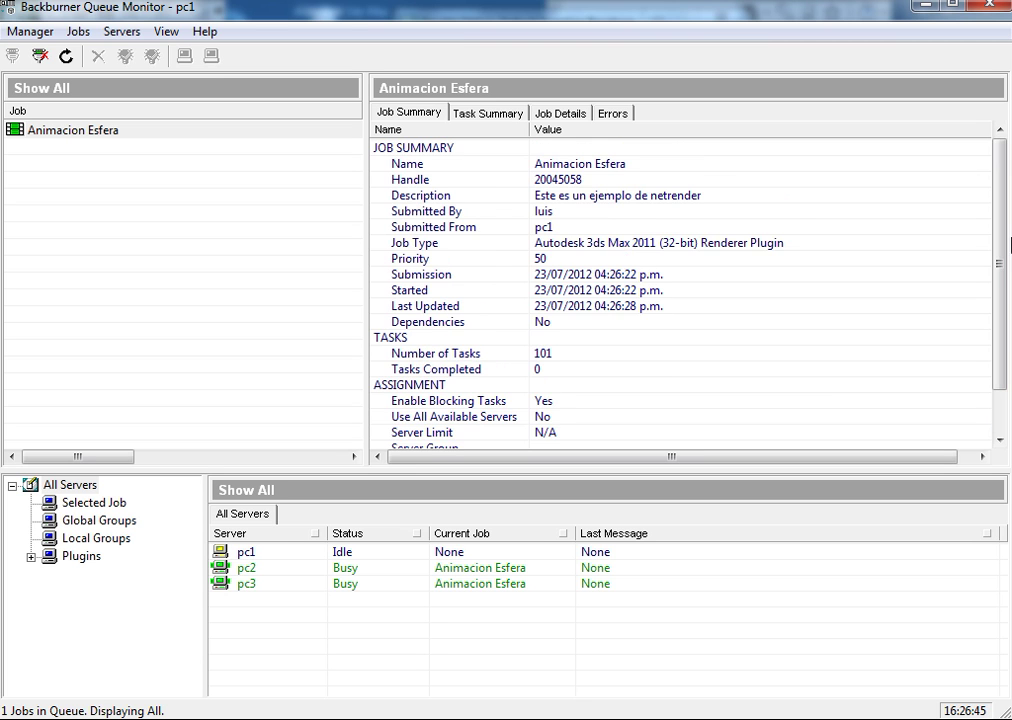
pyautogui.click(487, 113)
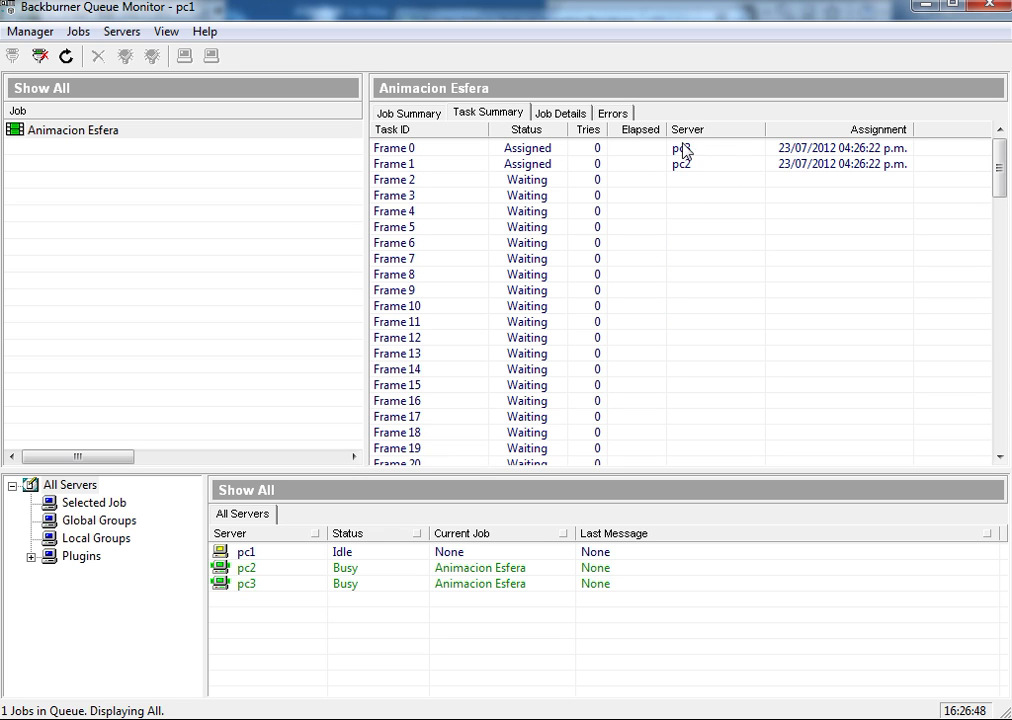
pyautogui.moveTo(1000, 158)
pyautogui.mouseDown()
pyautogui.moveTo(1009, 418)
pyautogui.moveTo(1010, 150)
pyautogui.mouseUp()
pyautogui.click(563, 113)
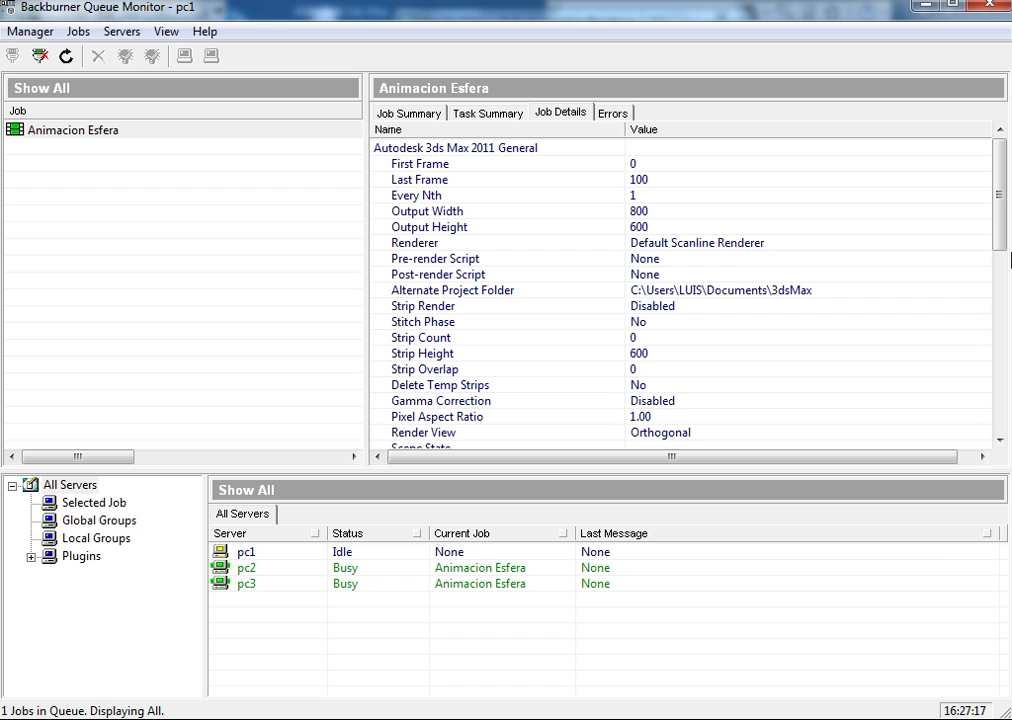
# Step: Scroll Job Details through the output path and scene info, then view the empty Errors list
pyautogui.moveTo(1001, 197); pyautogui.dragTo(1005, 273)
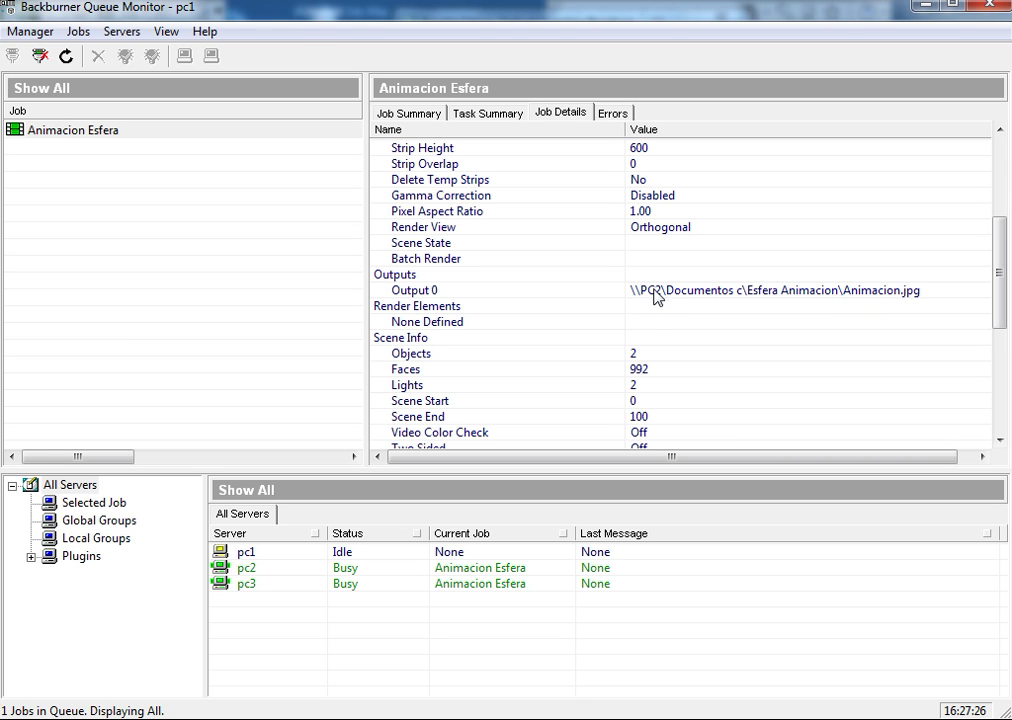
pyautogui.moveTo(1006, 252); pyautogui.dragTo(1006, 288)
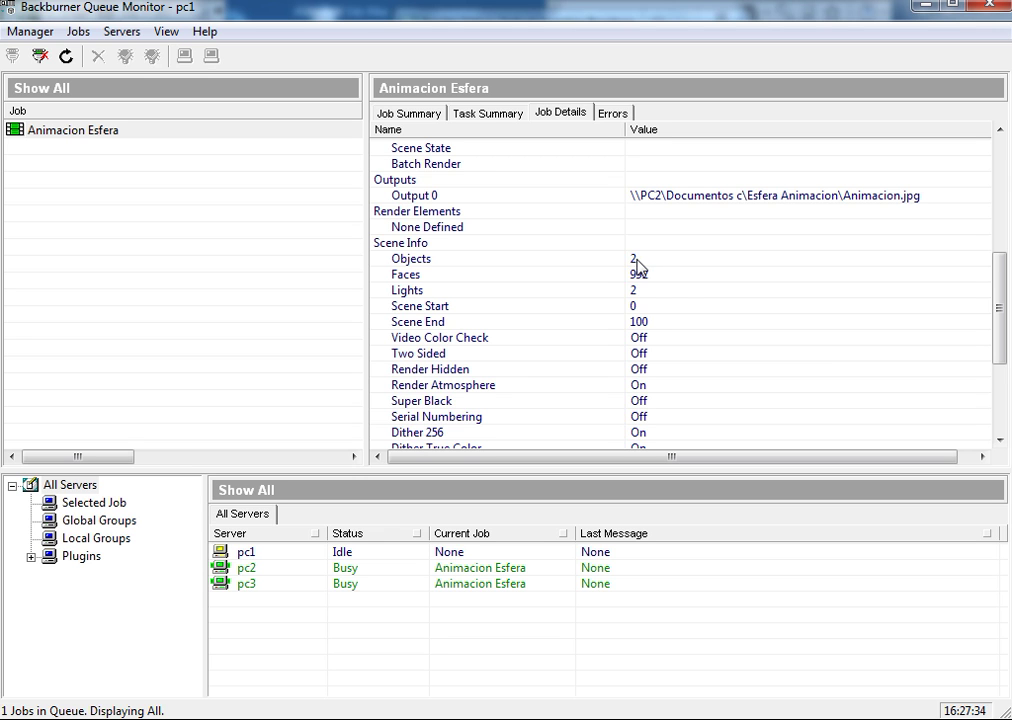
pyautogui.scroll(6, 640, 293)
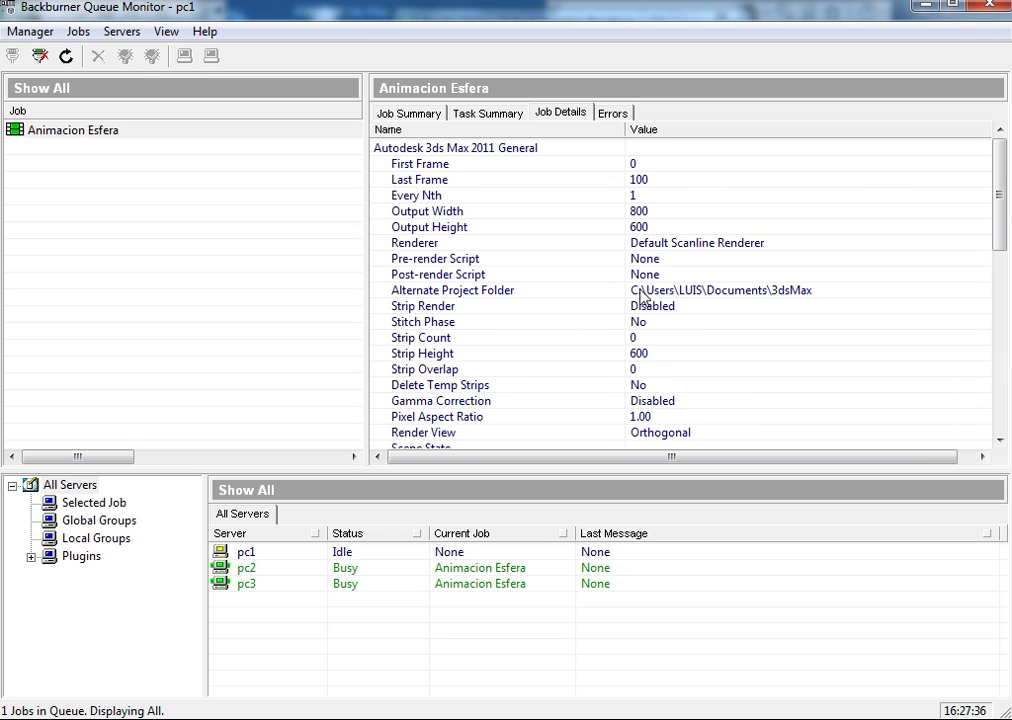
pyautogui.click(558, 114)
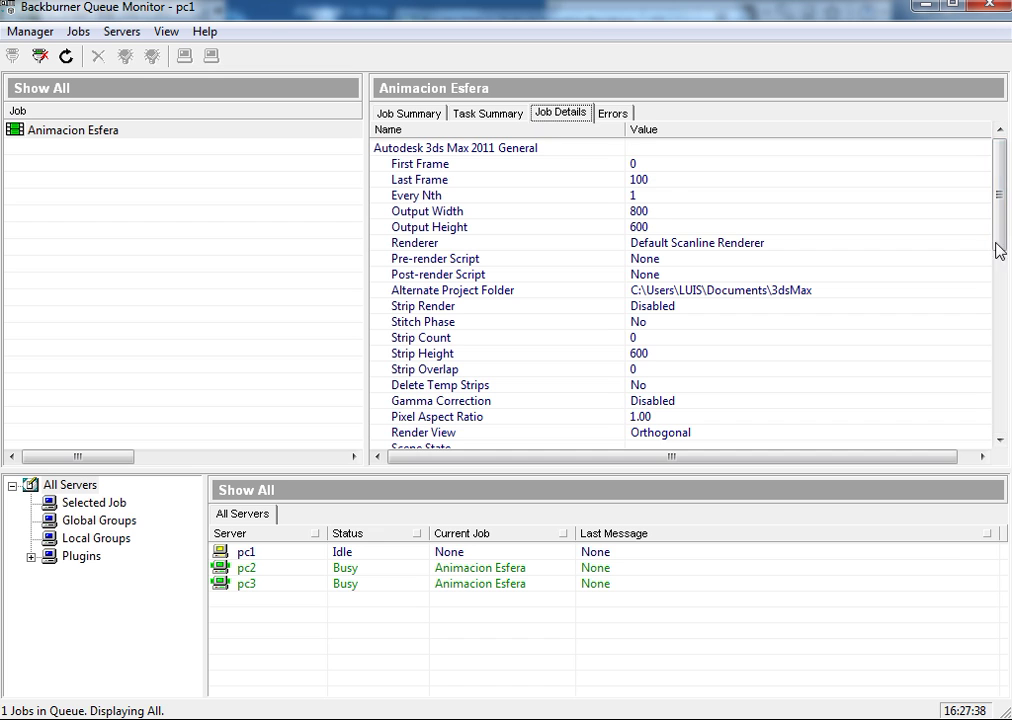
pyautogui.moveTo(996, 248); pyautogui.dragTo(1003, 287)
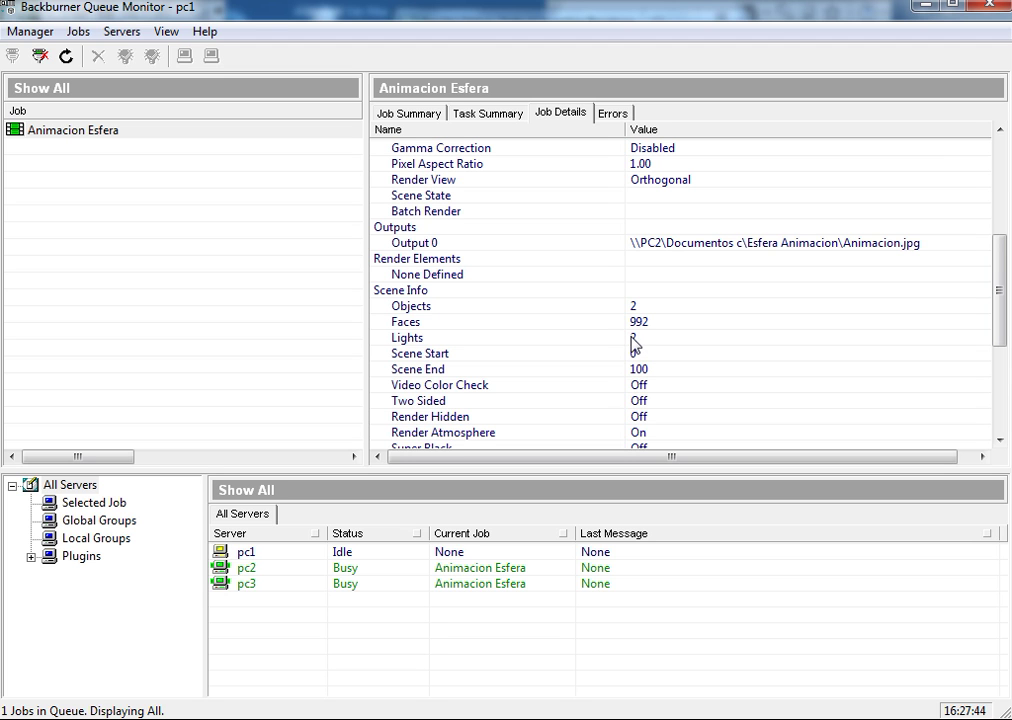
pyautogui.moveTo(1001, 255); pyautogui.dragTo(1001, 338)
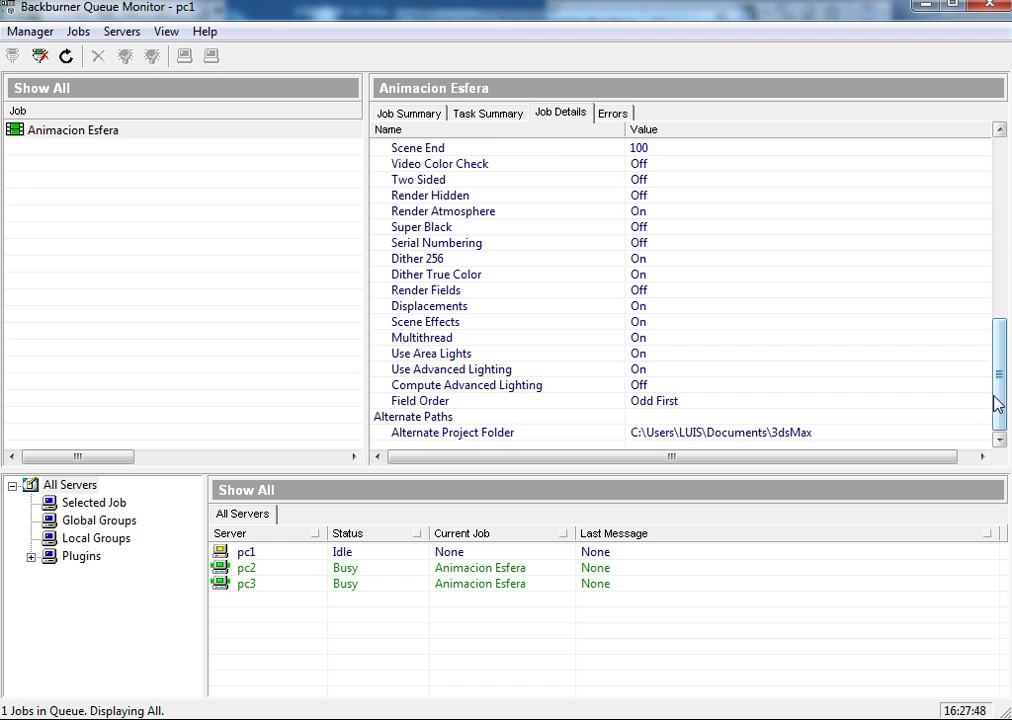
pyautogui.moveTo(994, 406); pyautogui.dragTo(1010, 307)
pyautogui.click(612, 112)
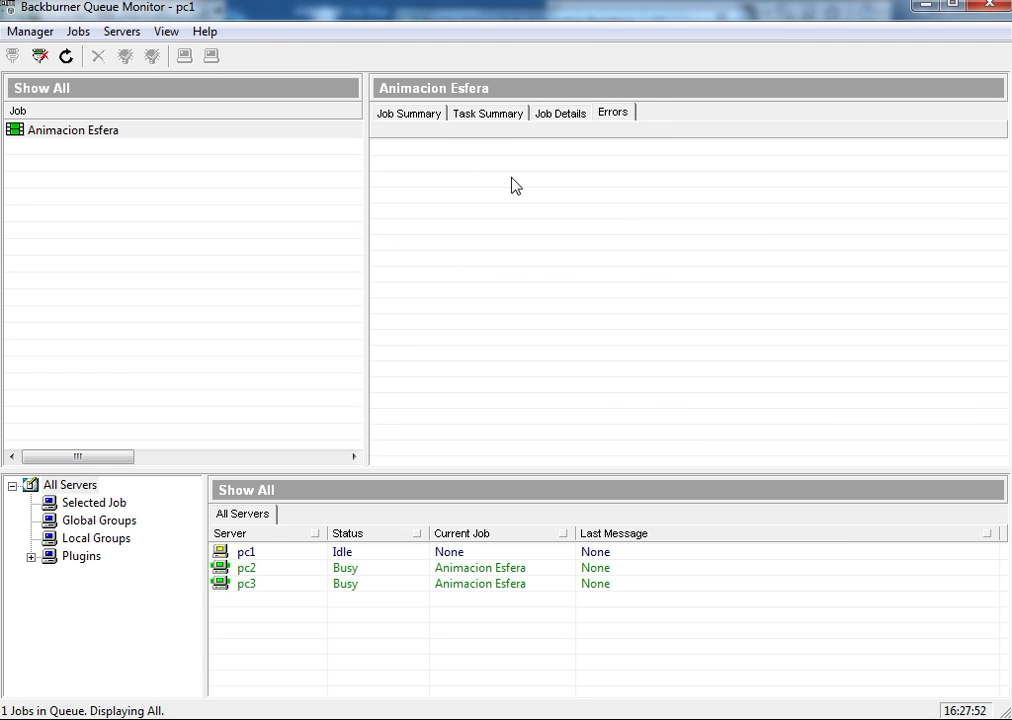
# Step: Check the task list, with frames 0–4 and 9 Complete, then bring up the Start menu
pyautogui.click(478, 113)
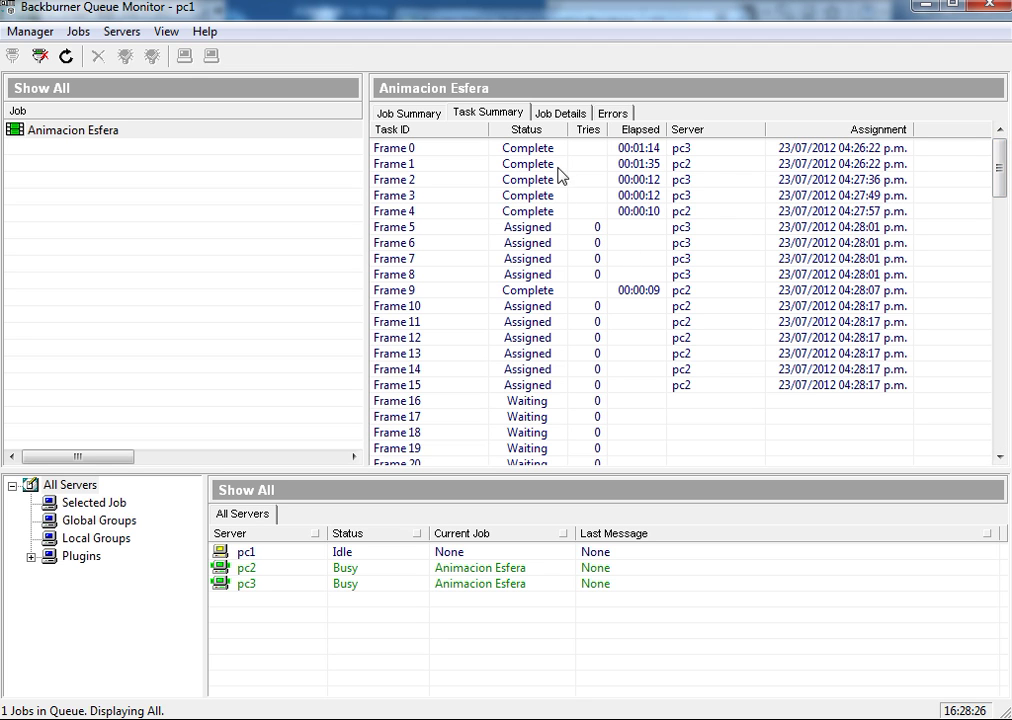
pyautogui.moveTo(999, 160)
pyautogui.mouseDown()
pyautogui.moveTo(1010, 172)
pyautogui.moveTo(1004, 160)
pyautogui.mouseUp()
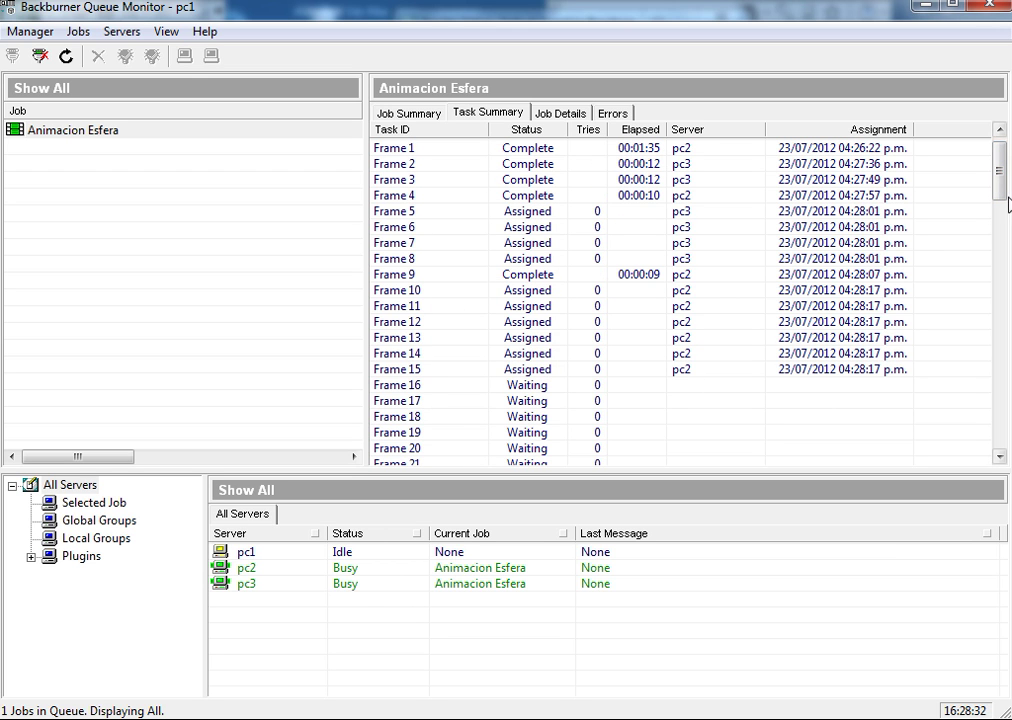
pyautogui.moveTo(1005, 172)
pyautogui.mouseDown()
pyautogui.moveTo(1002, 150)
pyautogui.moveTo(1002, 266)
pyautogui.moveTo(1002, 158)
pyautogui.mouseUp()
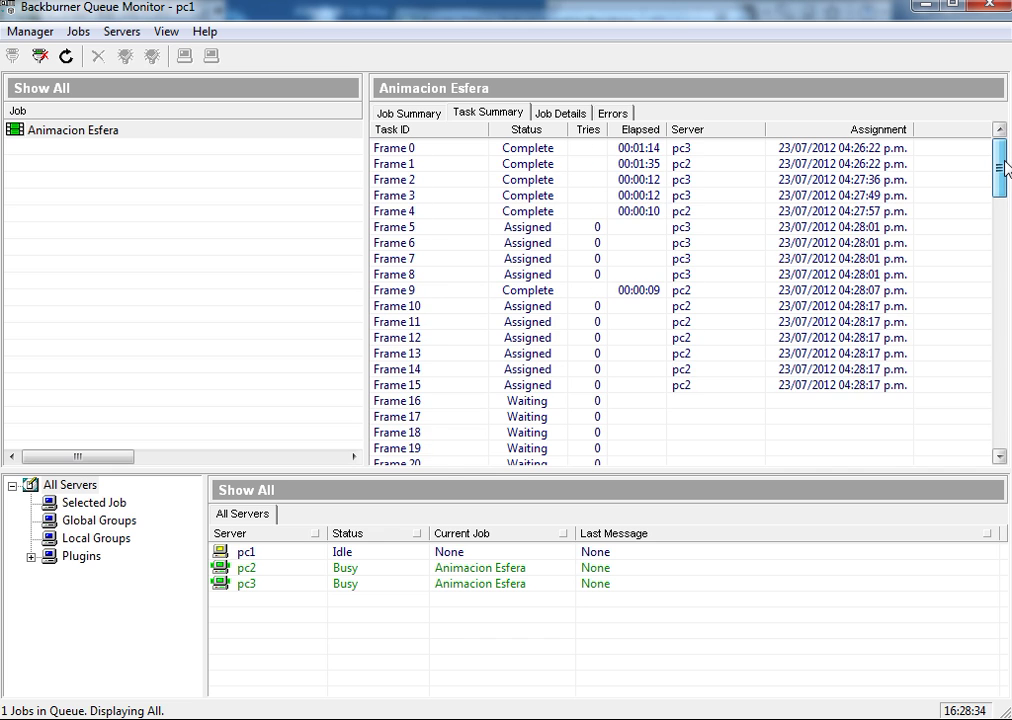
pyautogui.press('super')
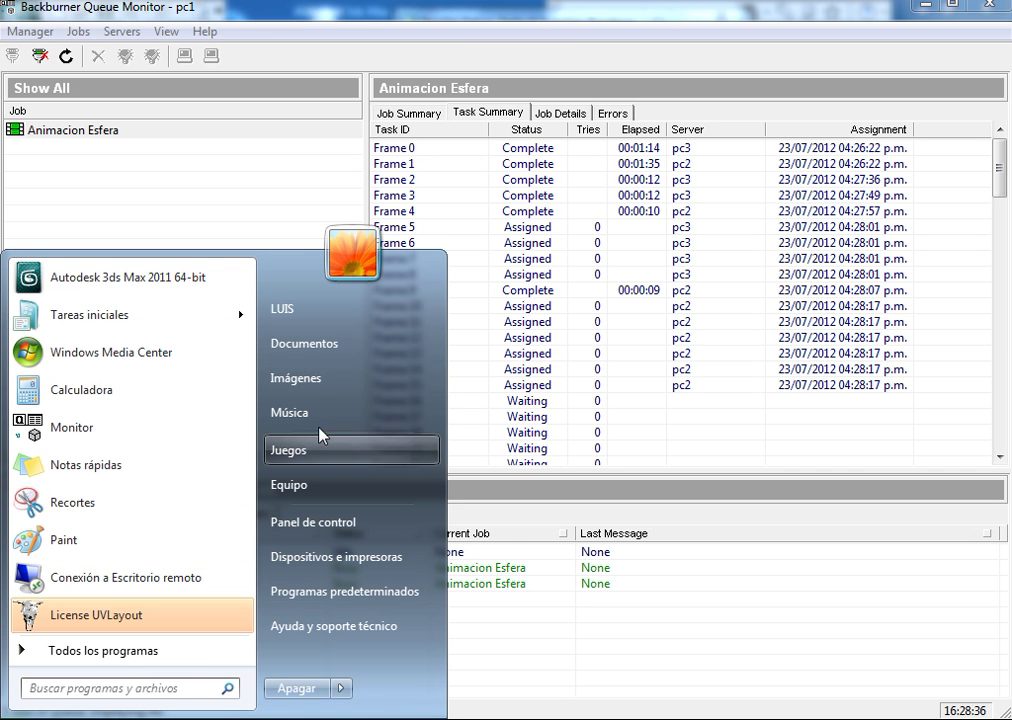
# Step: Open PC2's shared Documentos c folder on the network and its Esfera Animacion subfolder
pyautogui.click(310, 487)
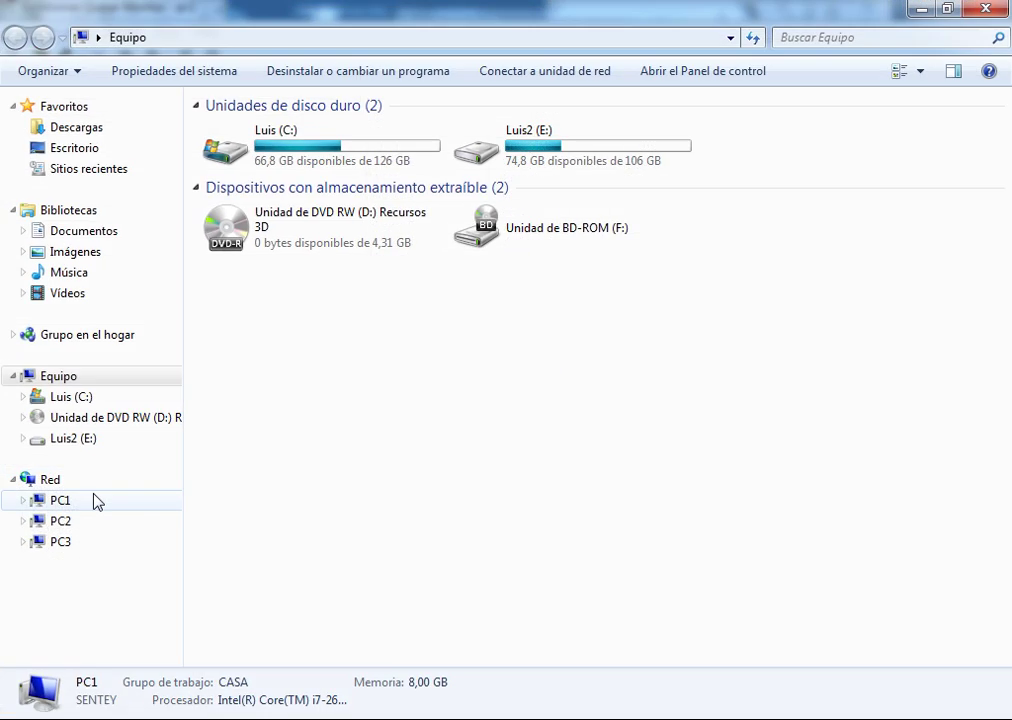
pyautogui.click(62, 521)
pyautogui.doubleClick(264, 124)
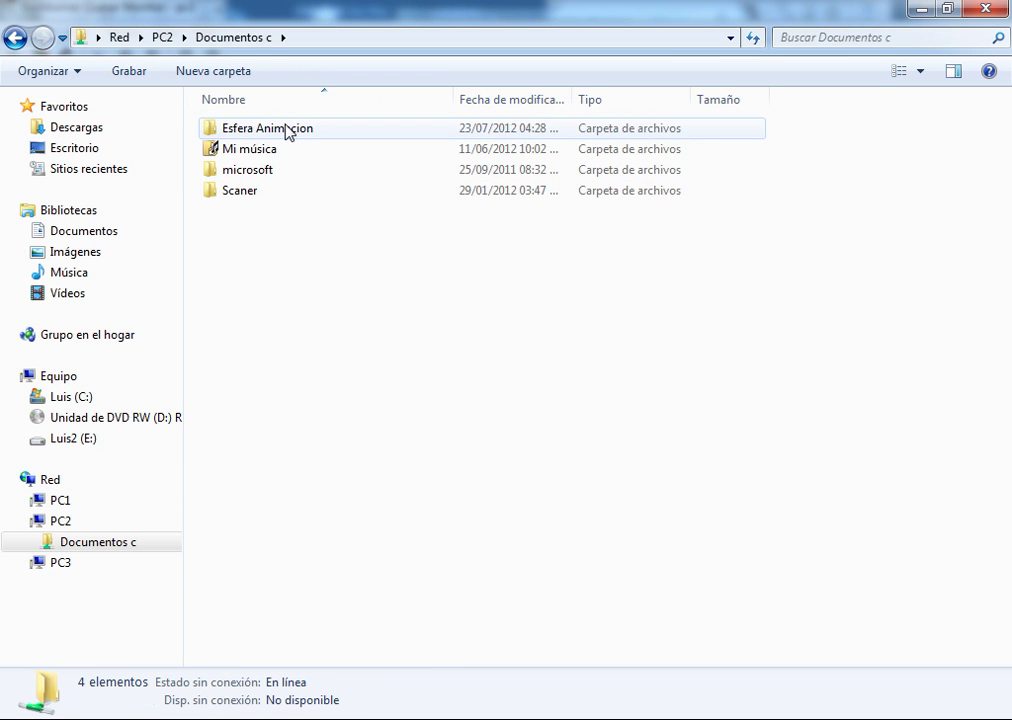
pyautogui.doubleClick(289, 130)
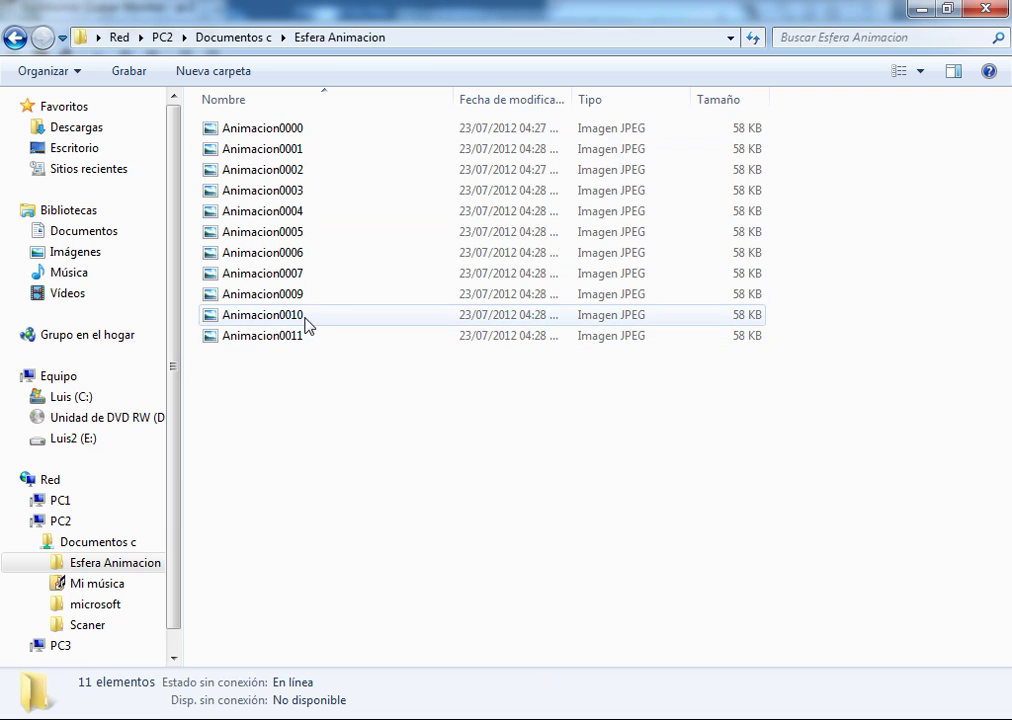
# Step: Snap the folder window to the right half and widen the queue's task columns
pyautogui.doubleClick(582, 14)
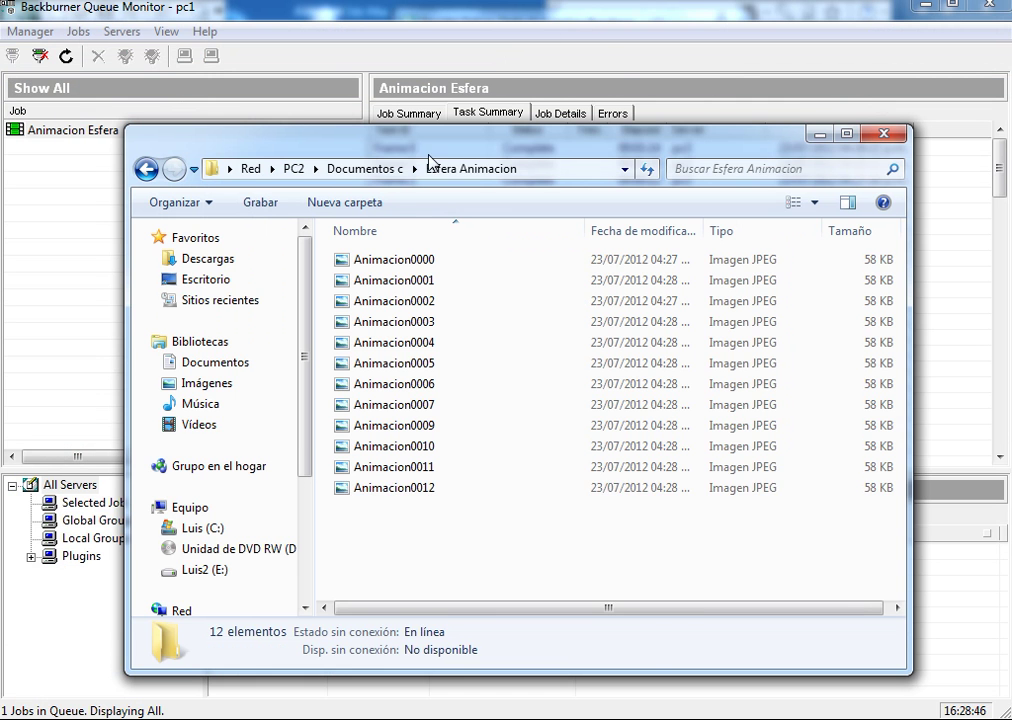
pyautogui.moveTo(428, 155); pyautogui.dragTo(1010, 30)
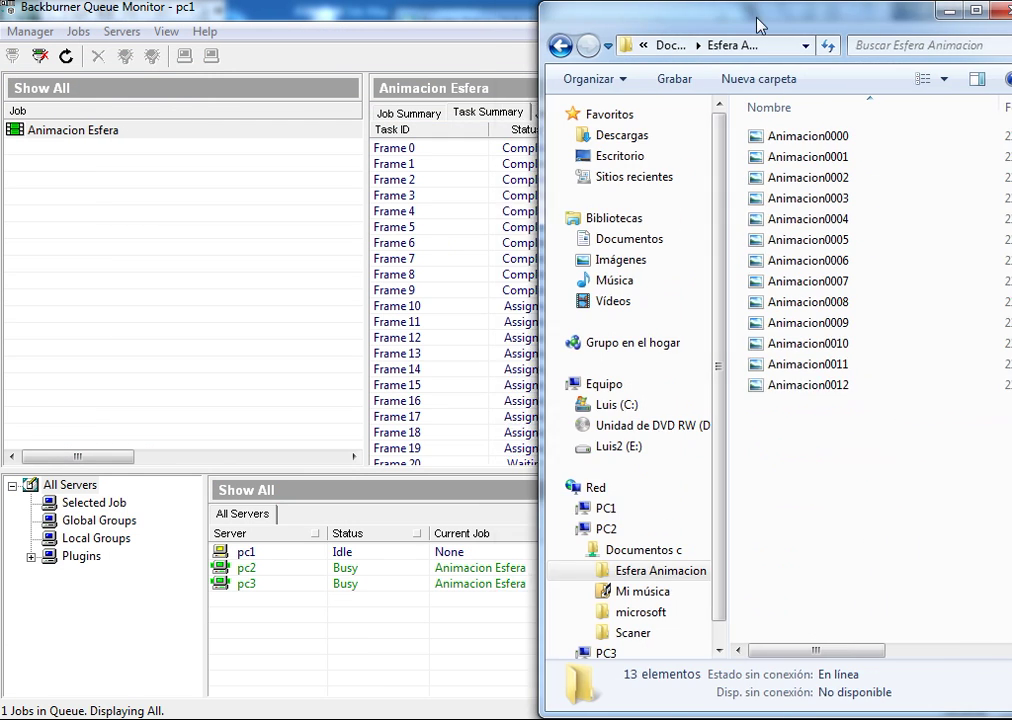
pyautogui.moveTo(757, 25); pyautogui.dragTo(851, 22)
pyautogui.moveTo(765, 22); pyautogui.dragTo(835, 22)
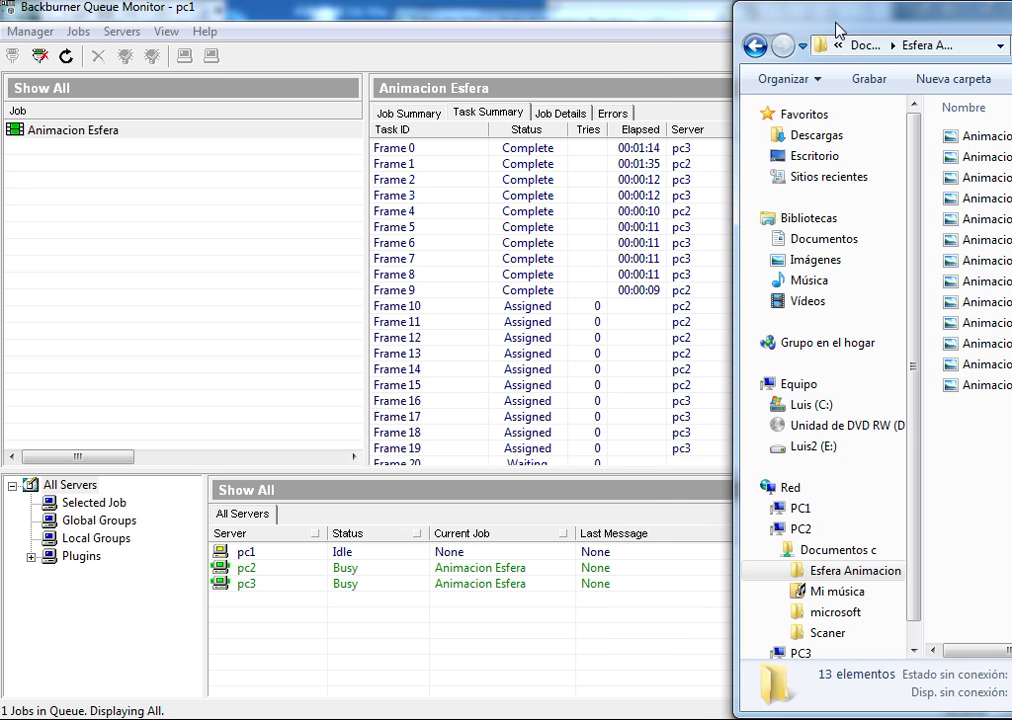
pyautogui.moveTo(367, 195); pyautogui.dragTo(203, 195)
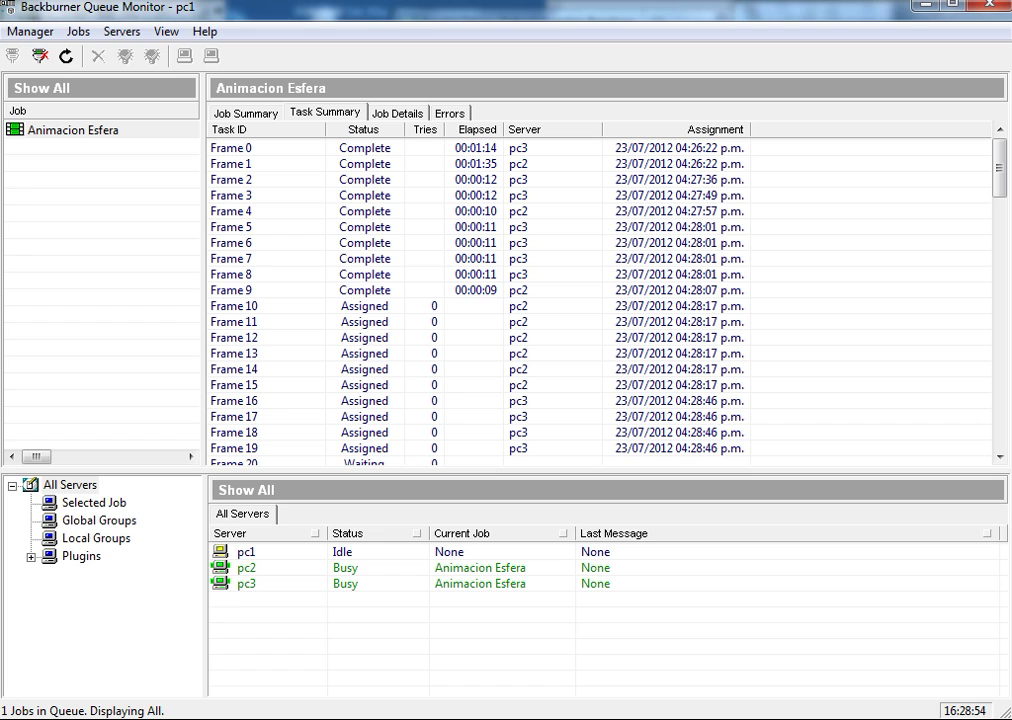
# Step: Reposition the folder to show frames Animacion0000–0021 and refresh the queue to frames 0–19 Complete
pyautogui.click(565, 627)
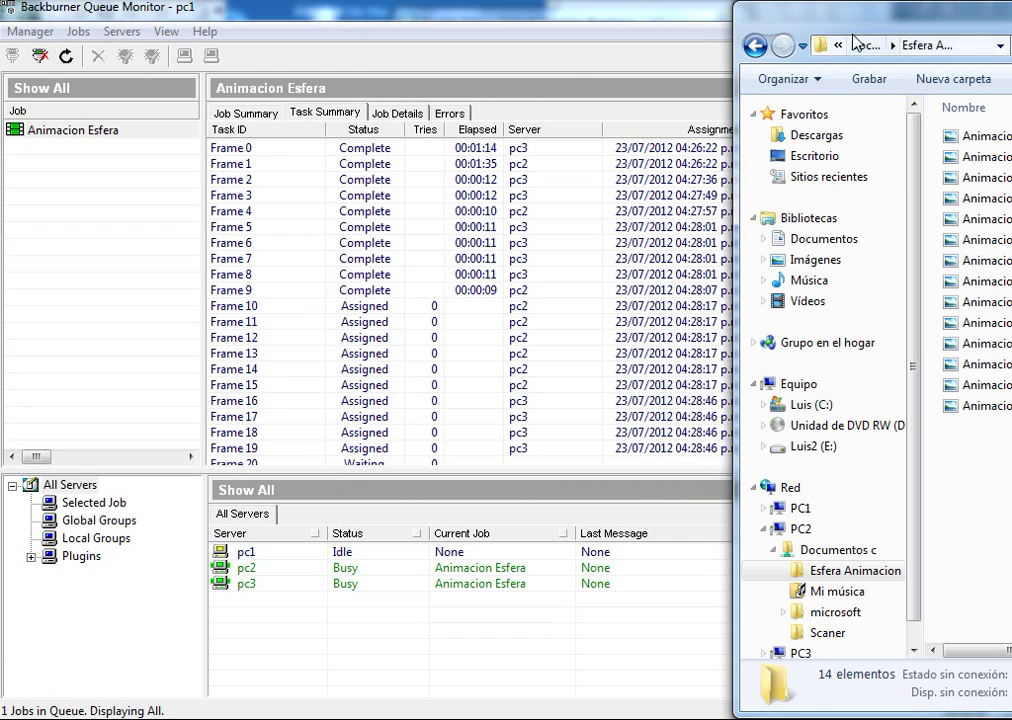
pyautogui.moveTo(855, 30); pyautogui.dragTo(712, 30)
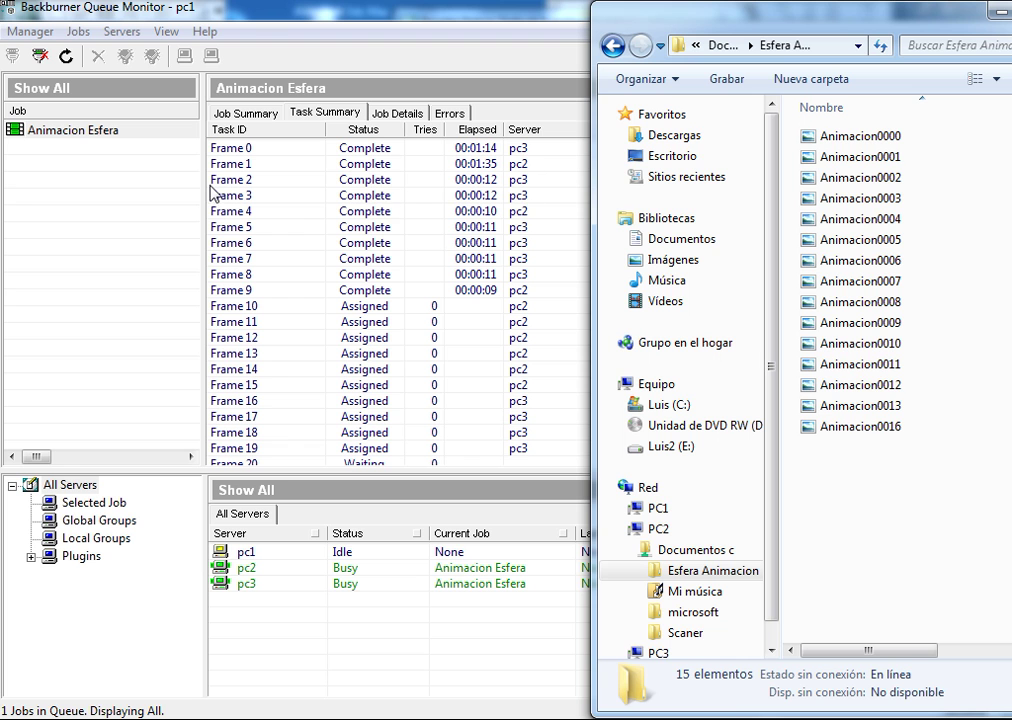
pyautogui.moveTo(836, 30); pyautogui.dragTo(795, 28)
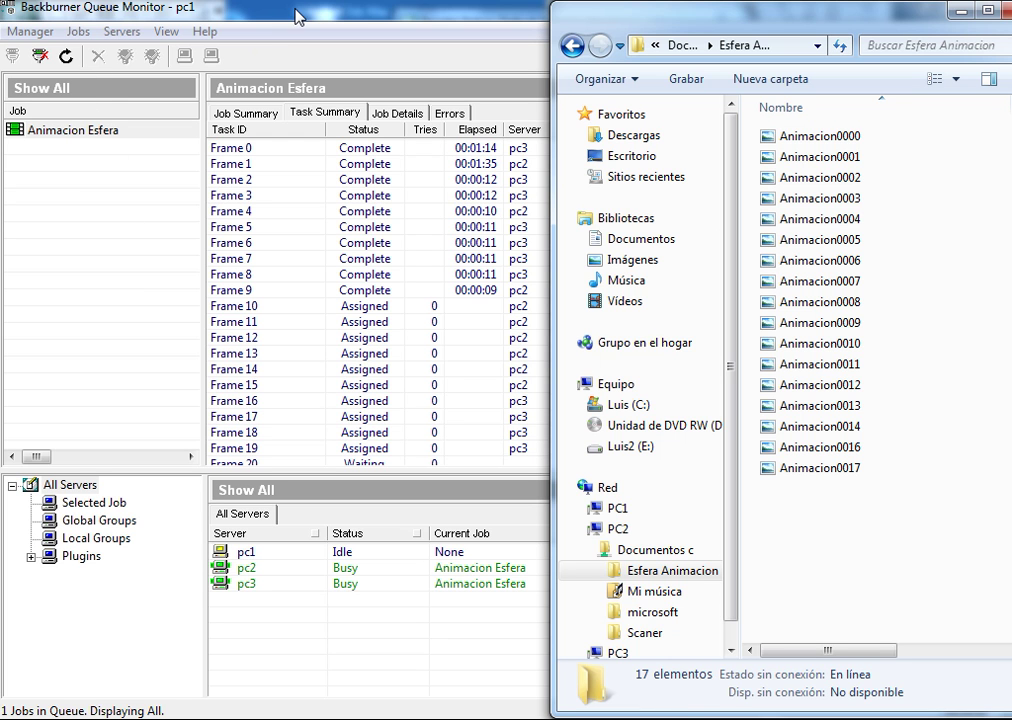
pyautogui.click(64, 60)
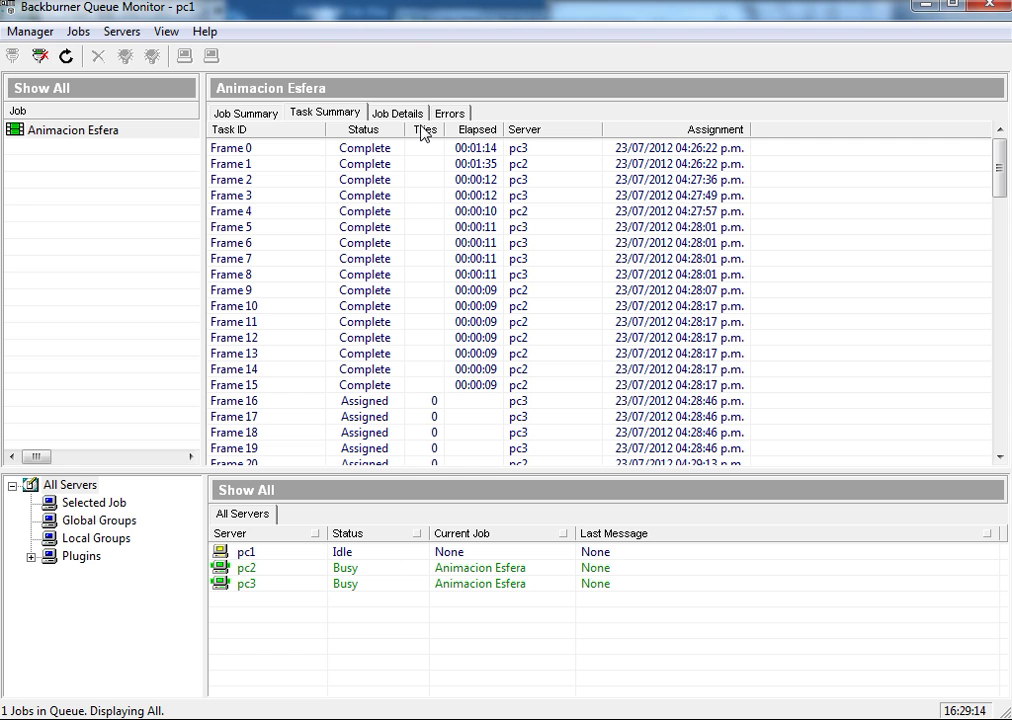
pyautogui.click(565, 605)
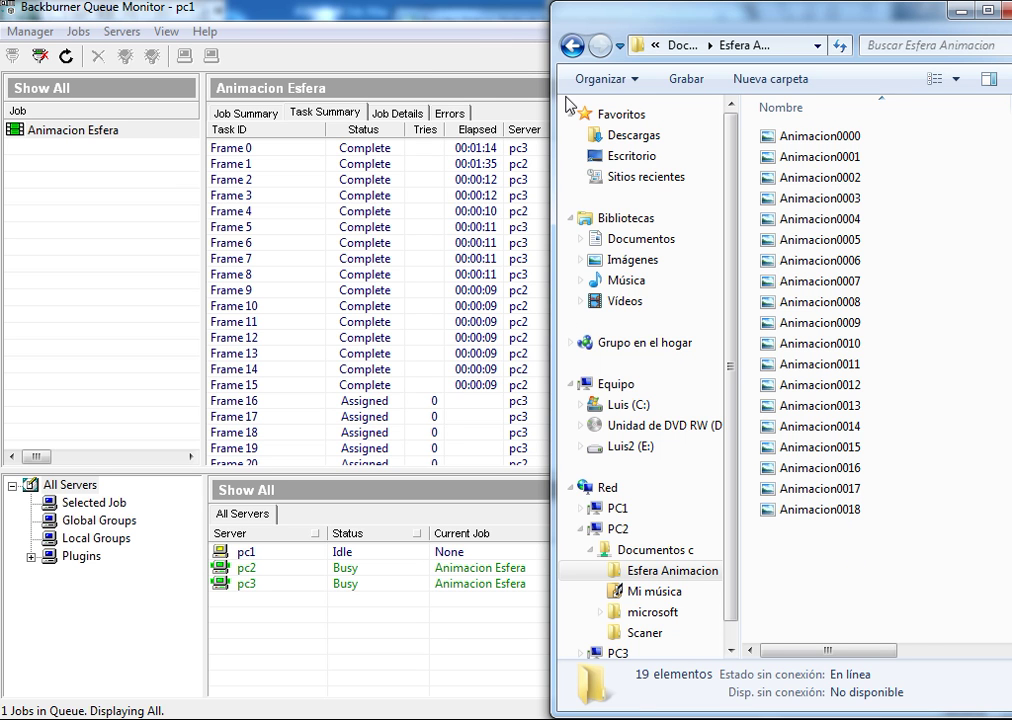
pyautogui.moveTo(643, 18); pyautogui.dragTo(683, 18)
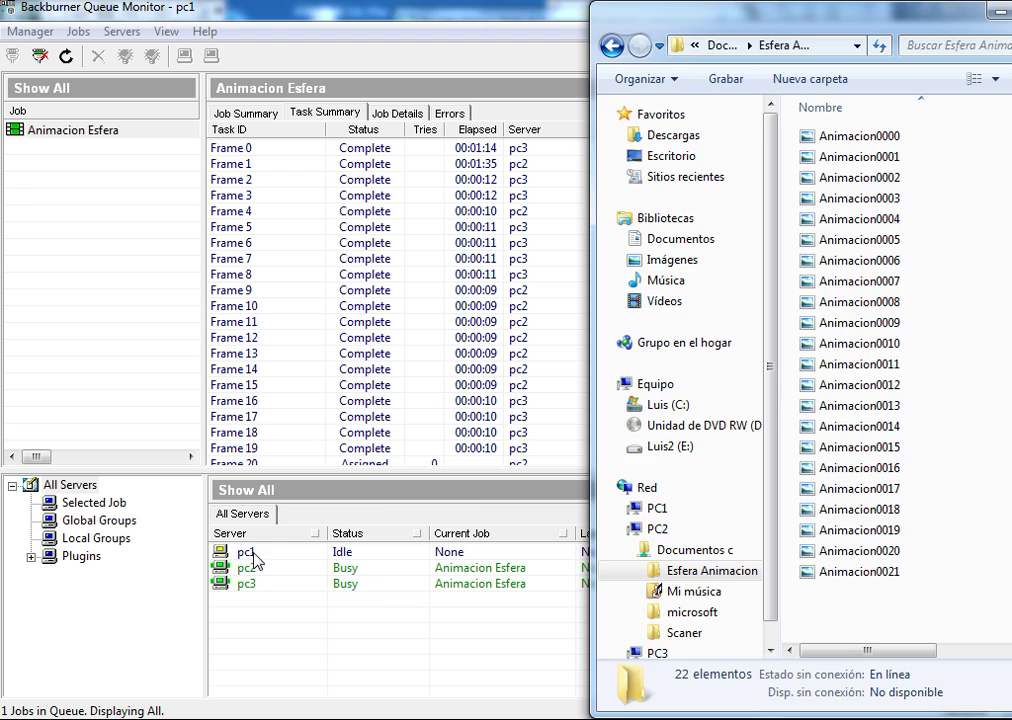
# Step: Make the Esfera Animacion window taller to list more frames, then bring the queue forward
pyautogui.click(255, 562)
pyautogui.click(343, 715)
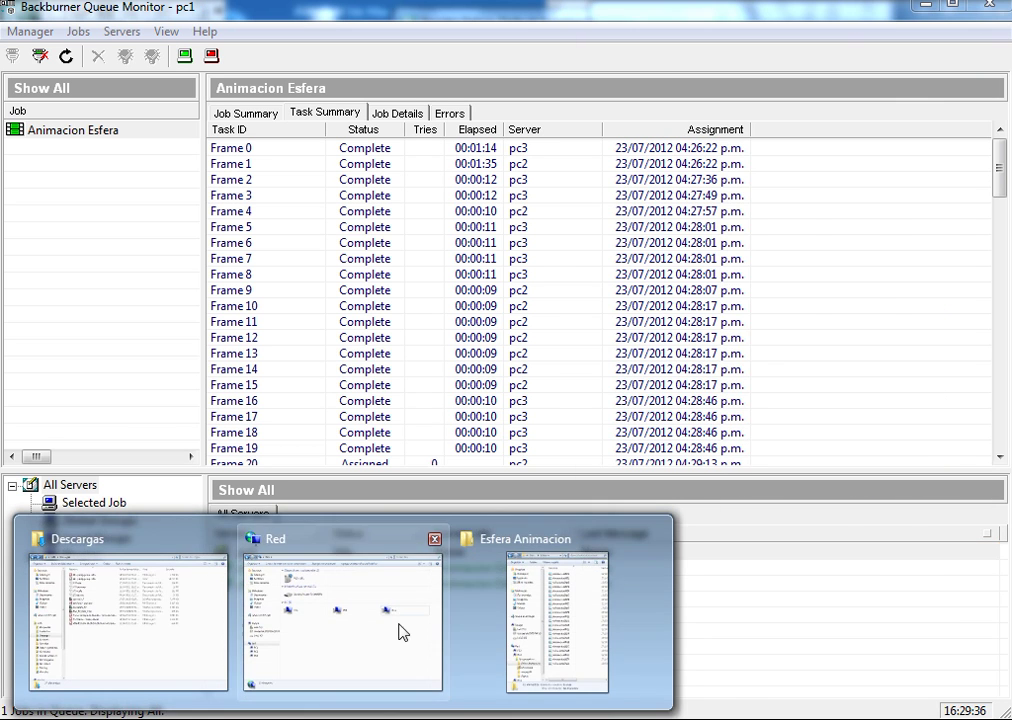
pyautogui.click(557, 600)
pyautogui.moveTo(870, 30)
pyautogui.mouseDown()
pyautogui.moveTo(815, 30)
pyautogui.moveTo(828, 30)
pyautogui.mouseUp()
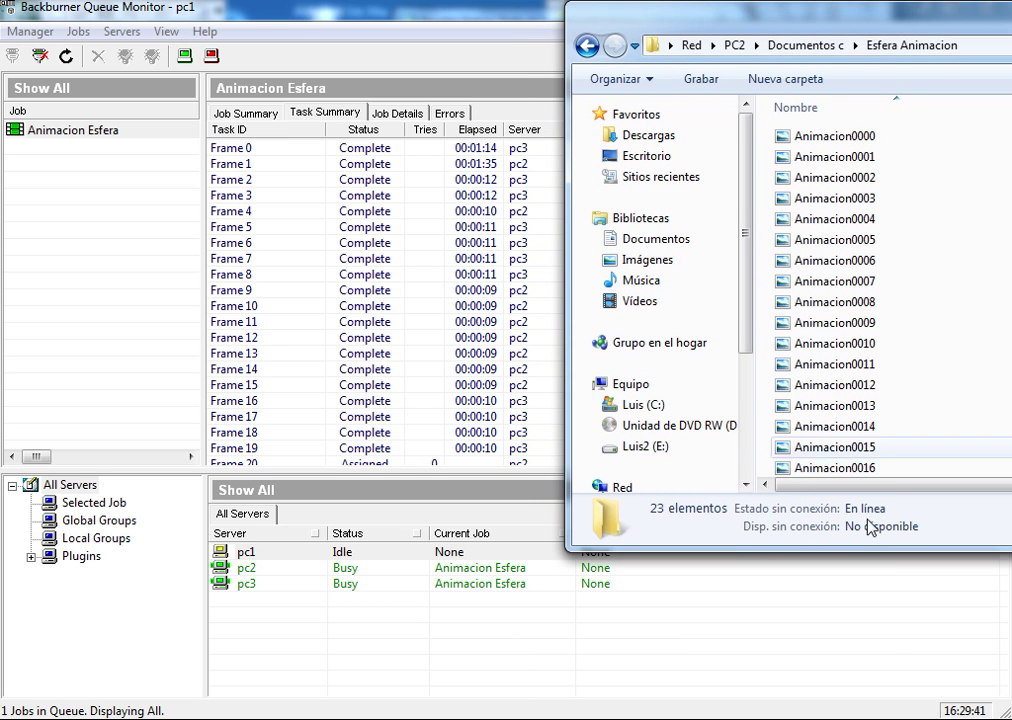
pyautogui.moveTo(883, 551); pyautogui.dragTo(893, 712)
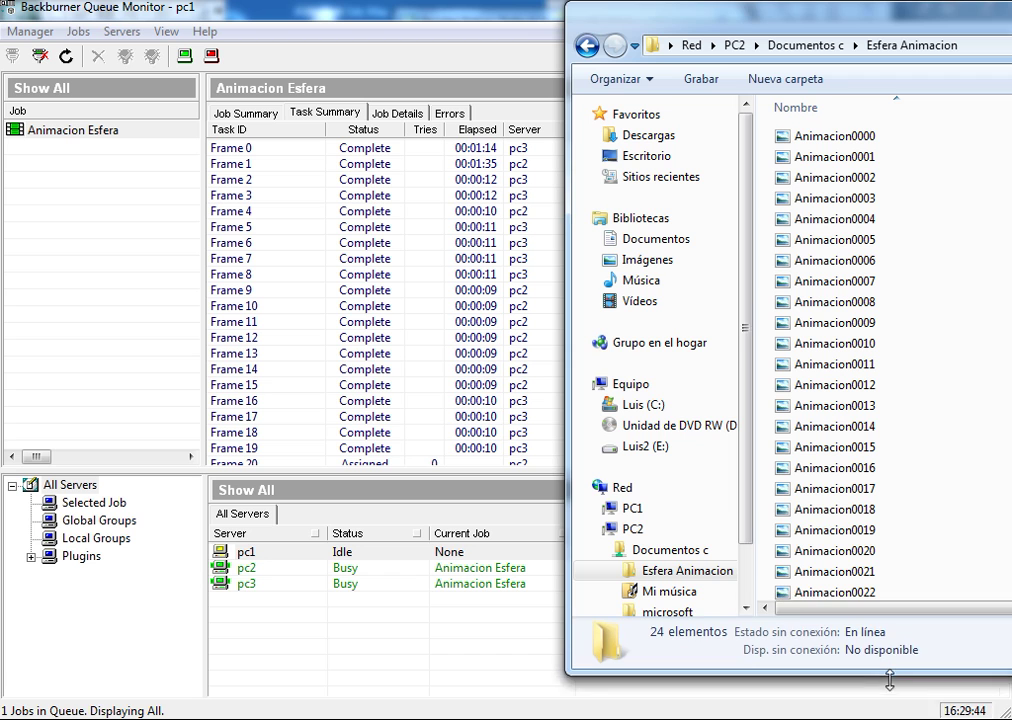
pyautogui.moveTo(660, 300)
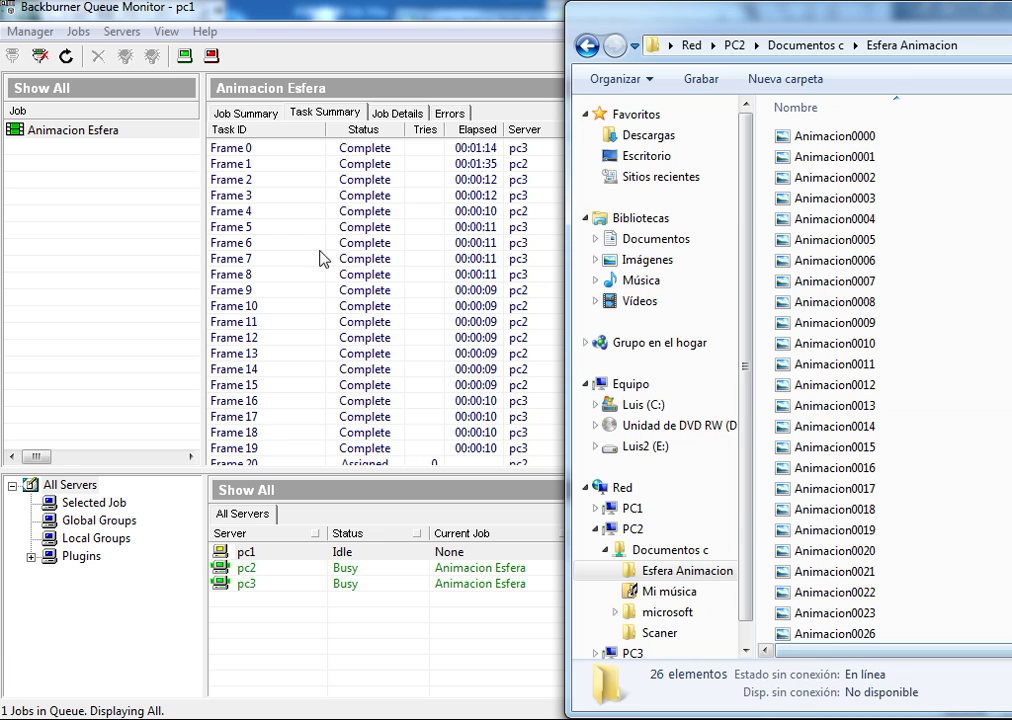
pyautogui.click(328, 19)
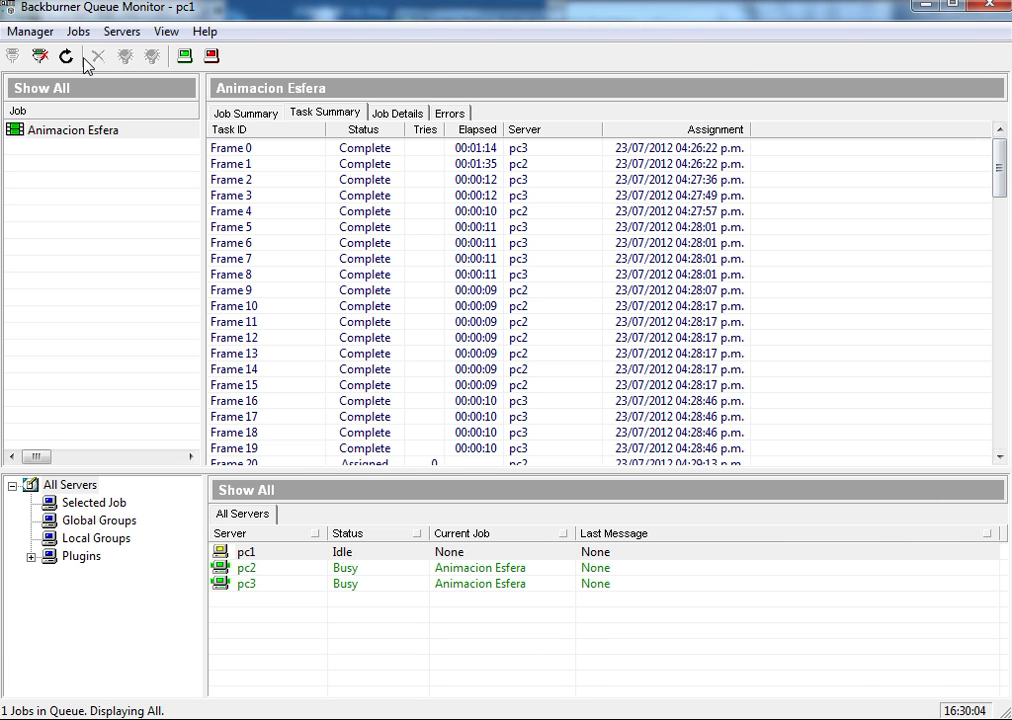
pyautogui.moveTo(999, 140)
pyautogui.mouseDown()
pyautogui.moveTo(1010, 255)
pyautogui.moveTo(1010, 190)
pyautogui.mouseUp()
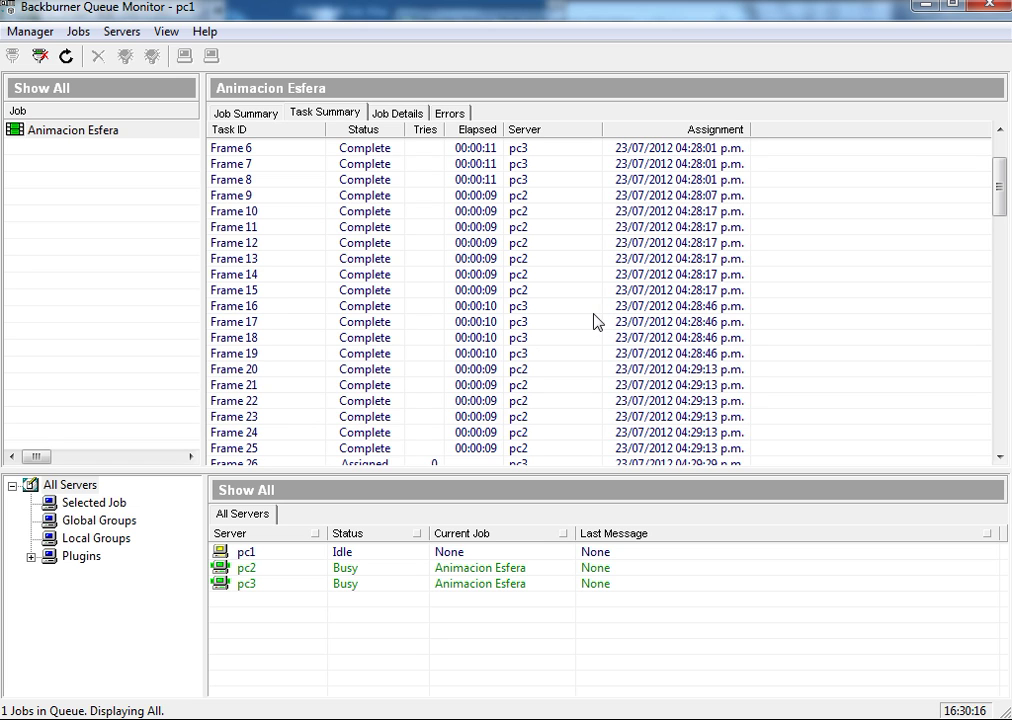
pyautogui.scroll(2, 1002, 172)
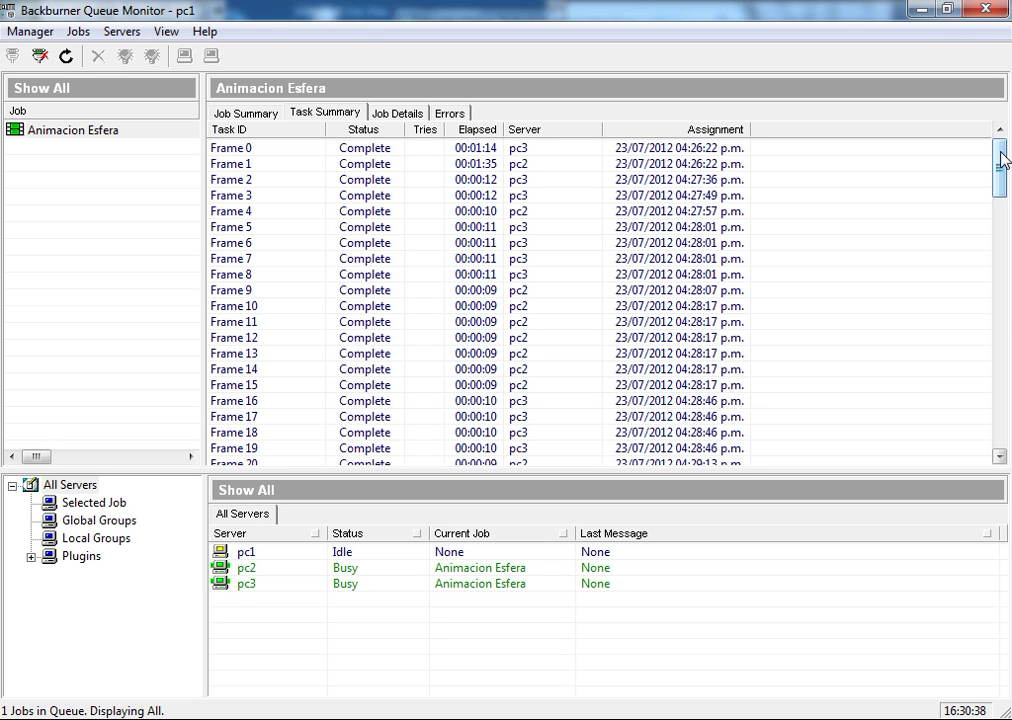
pyautogui.moveTo(1003, 160); pyautogui.dragTo(1009, 185)
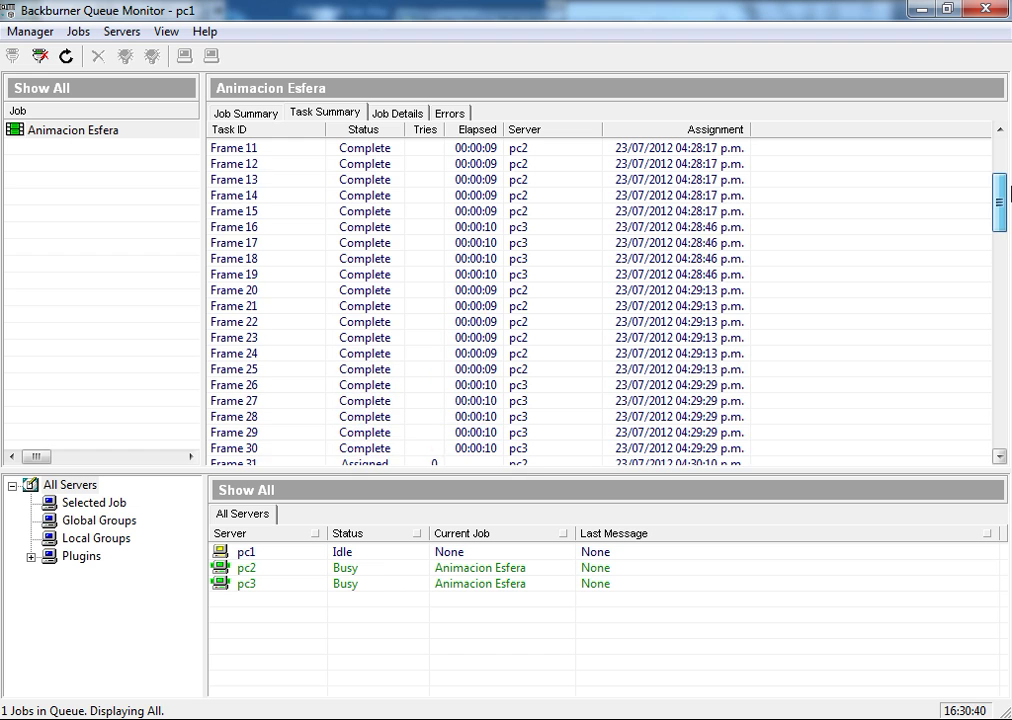
pyautogui.moveTo(1009, 185); pyautogui.dragTo(998, 238)
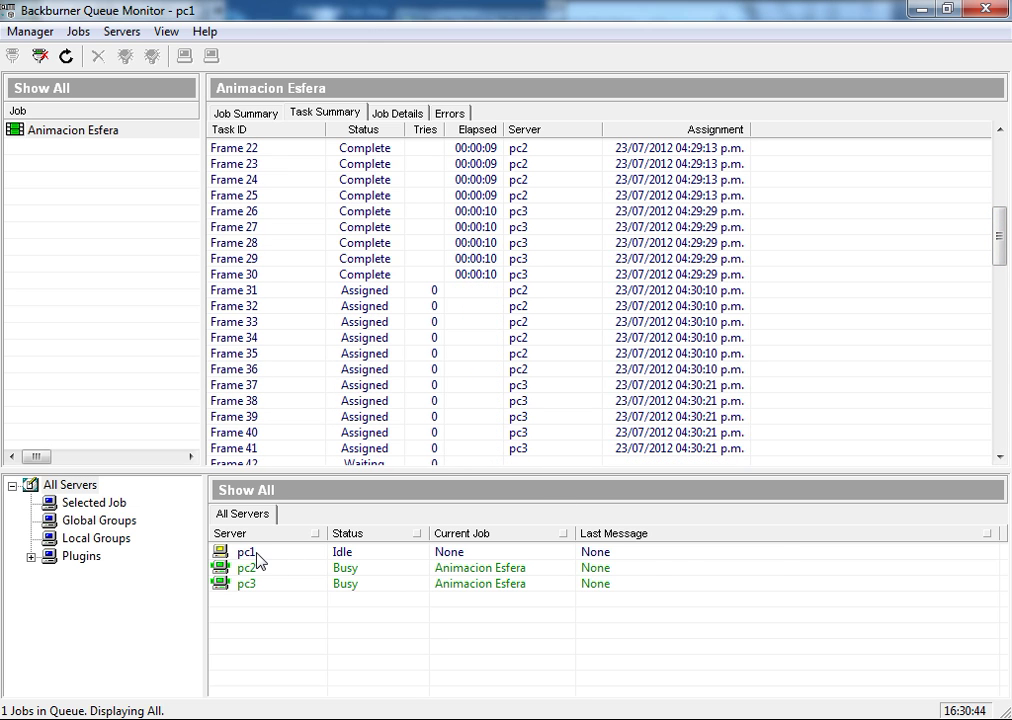
pyautogui.moveTo(999, 240)
pyautogui.mouseDown()
pyautogui.moveTo(1010, 250)
pyautogui.moveTo(1010, 157)
pyautogui.mouseUp()
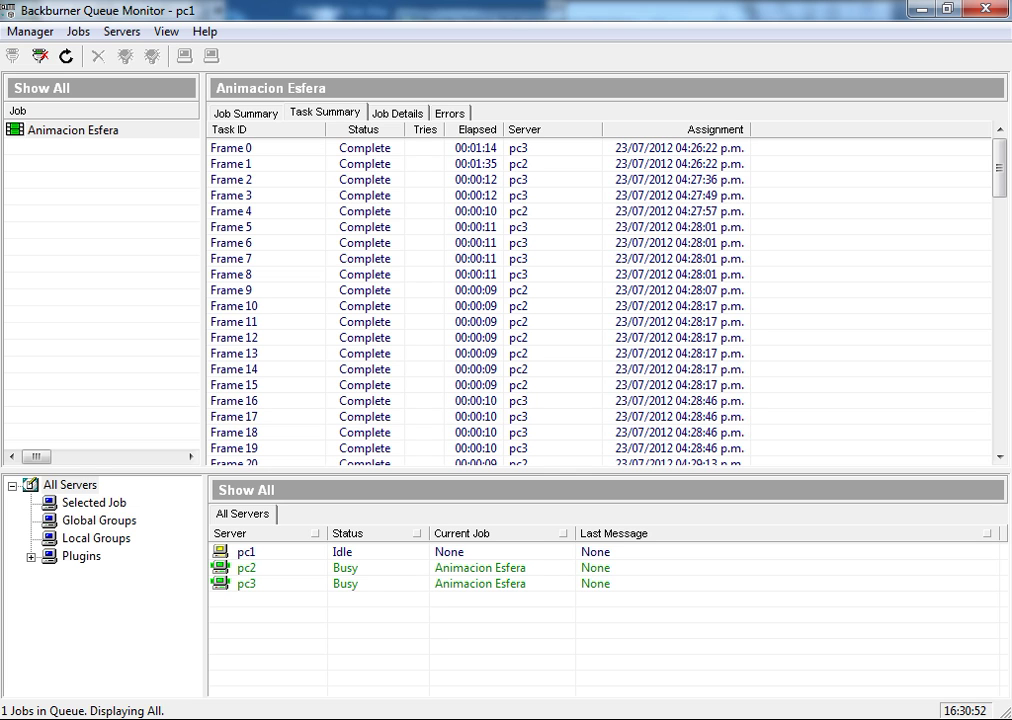
pyautogui.moveTo(1003, 169); pyautogui.dragTo(1006, 260)
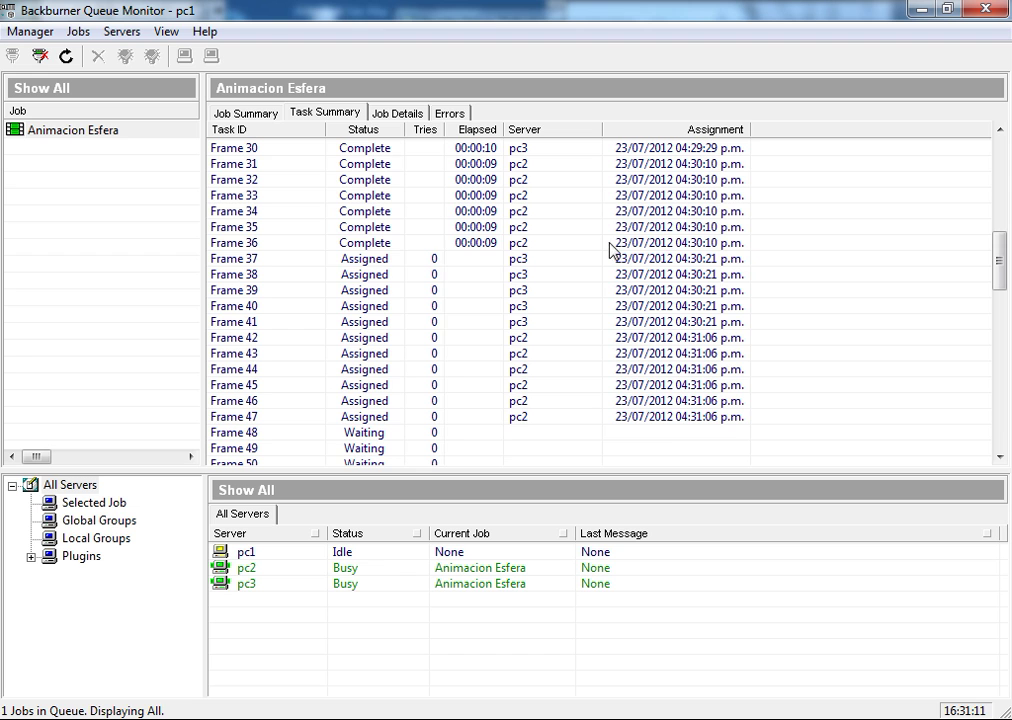
pyautogui.moveTo(998, 262); pyautogui.dragTo(1009, 275)
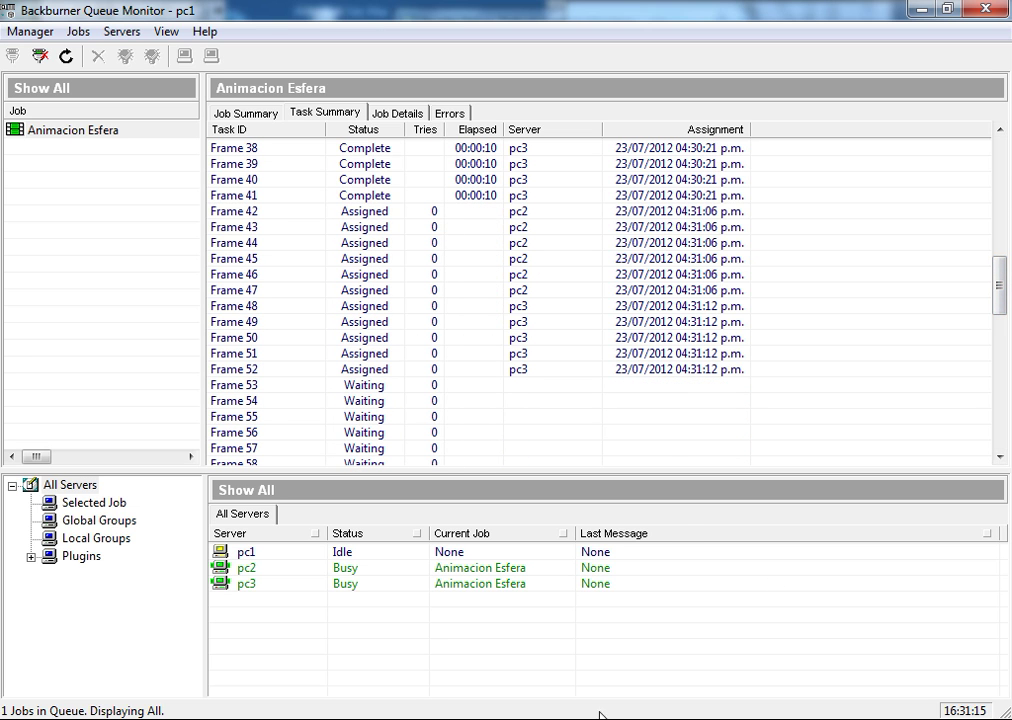
# Step: Assign the idle pc1 server to the selected Animacion Esfera job
pyautogui.click(587, 632)
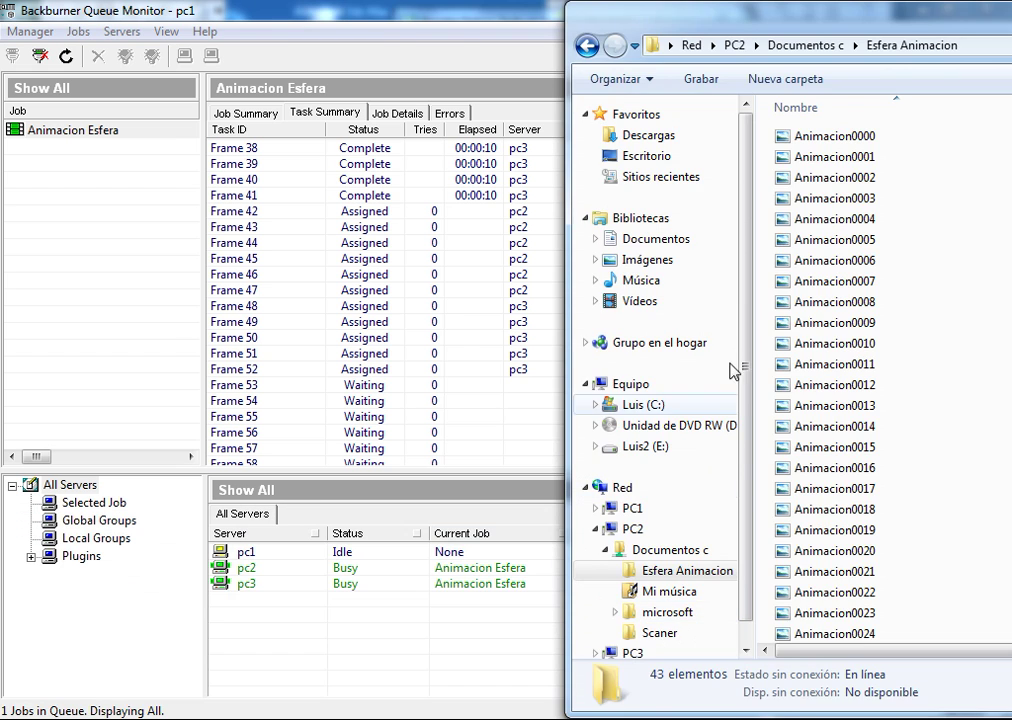
pyautogui.click(255, 558)
pyautogui.rightClick(255, 556)
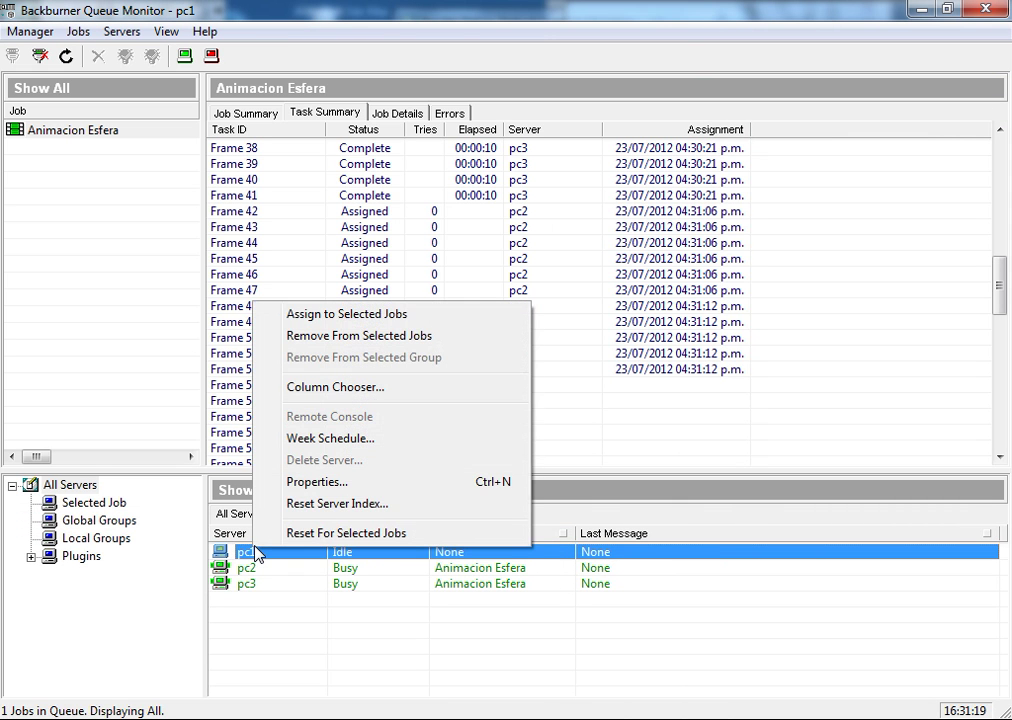
pyautogui.click(72, 150)
pyautogui.click(64, 132)
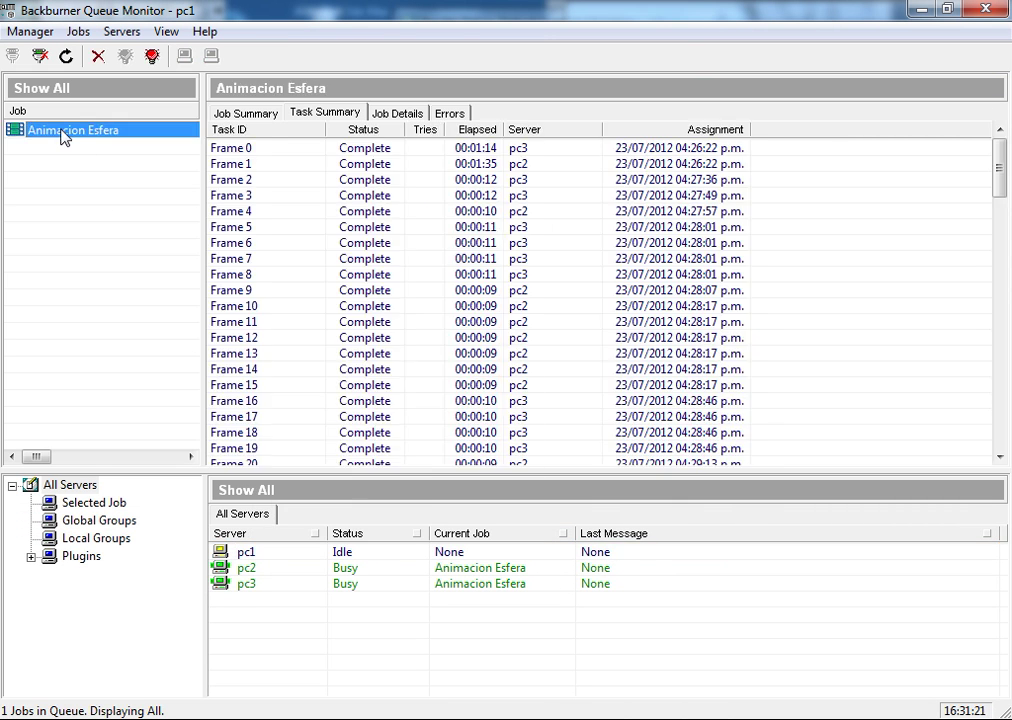
pyautogui.click(252, 556)
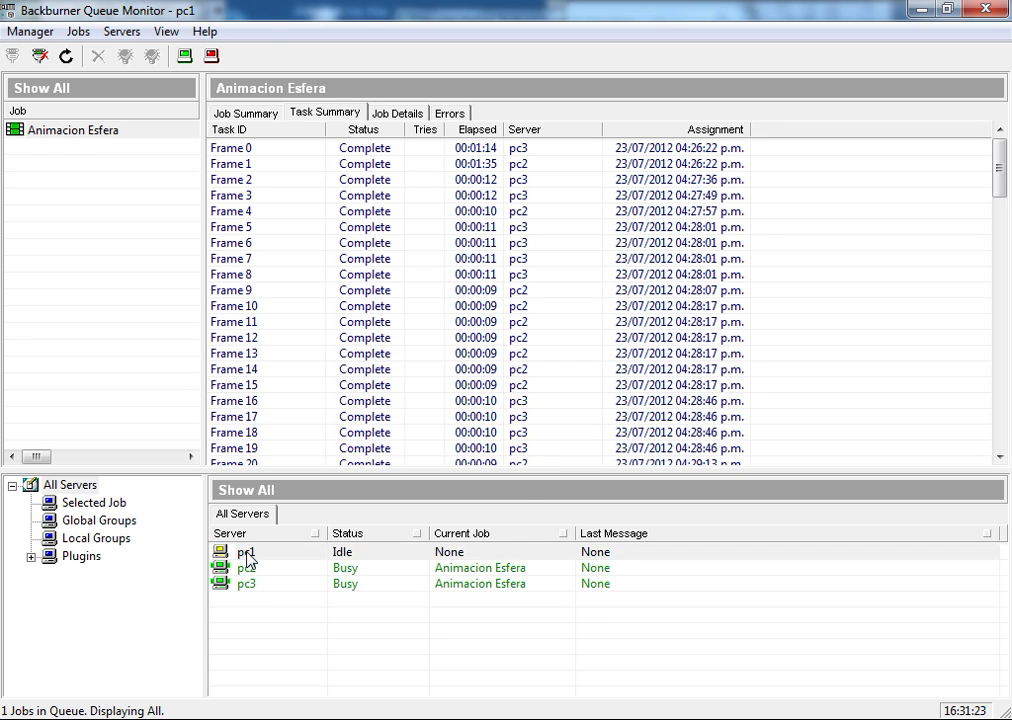
pyautogui.rightClick(256, 557)
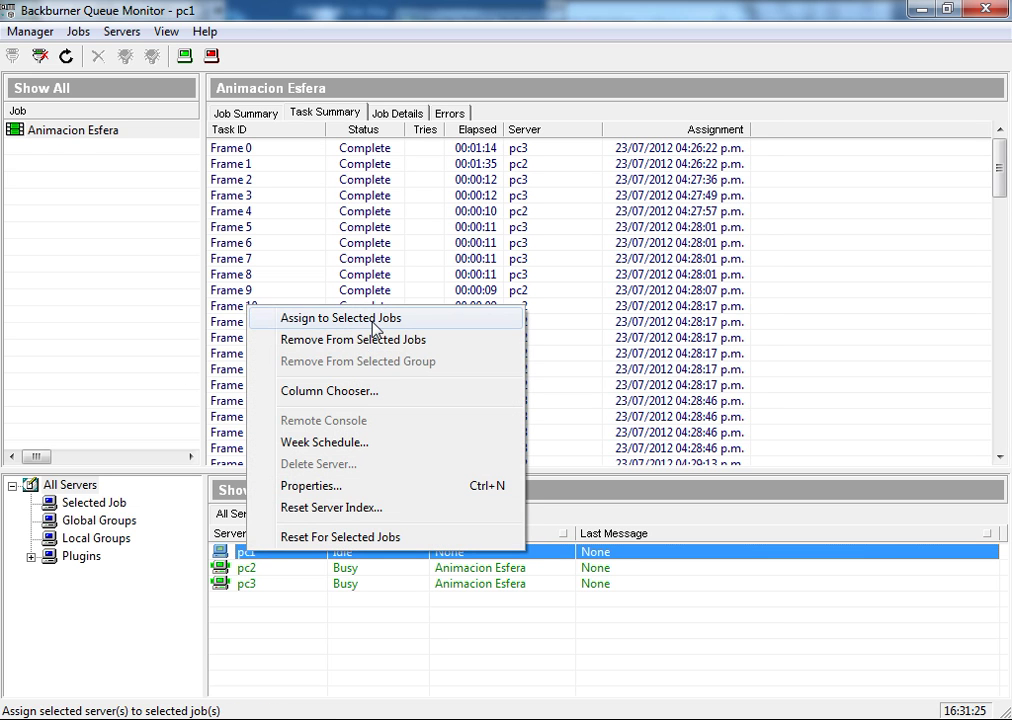
pyautogui.click(336, 319)
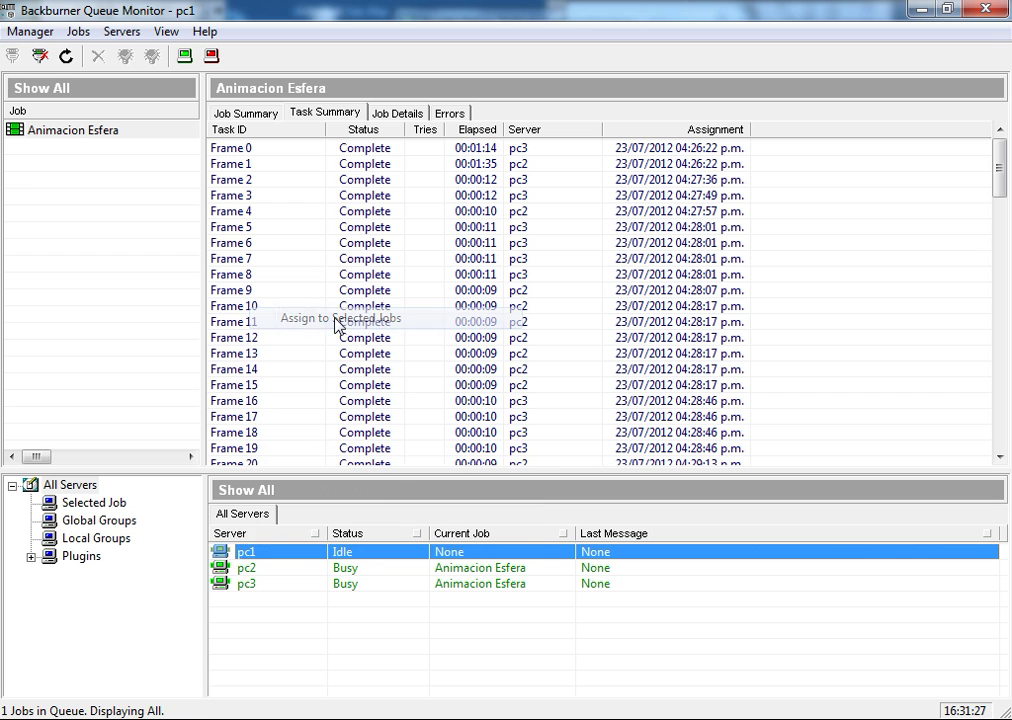
pyautogui.click(222, 659)
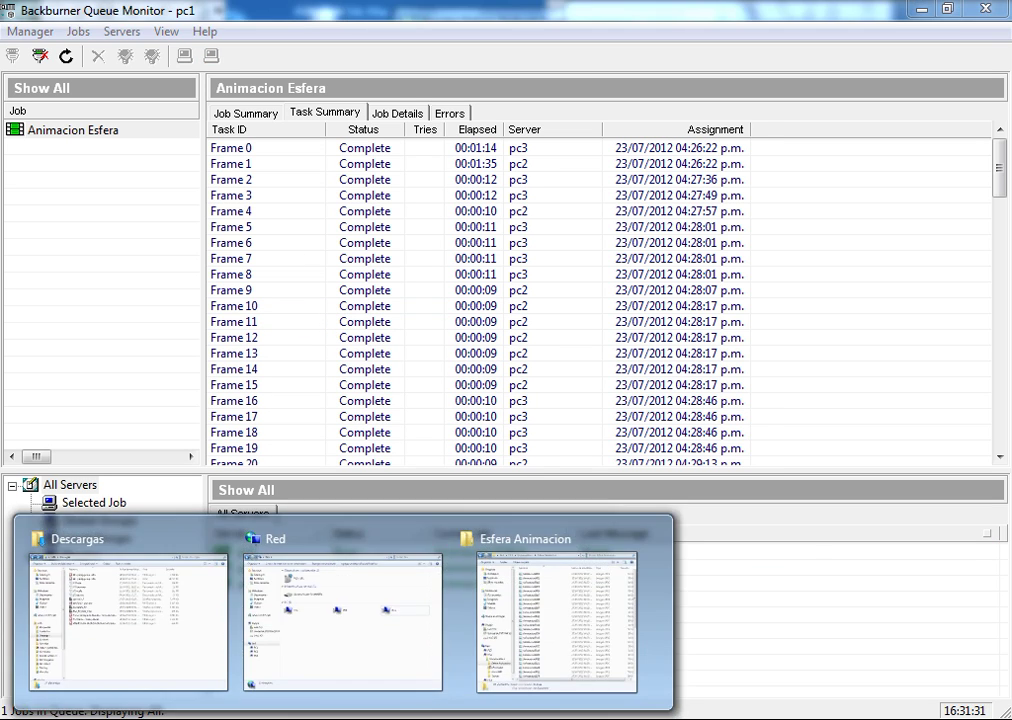
pyautogui.click(570, 610)
pyautogui.click(437, 27)
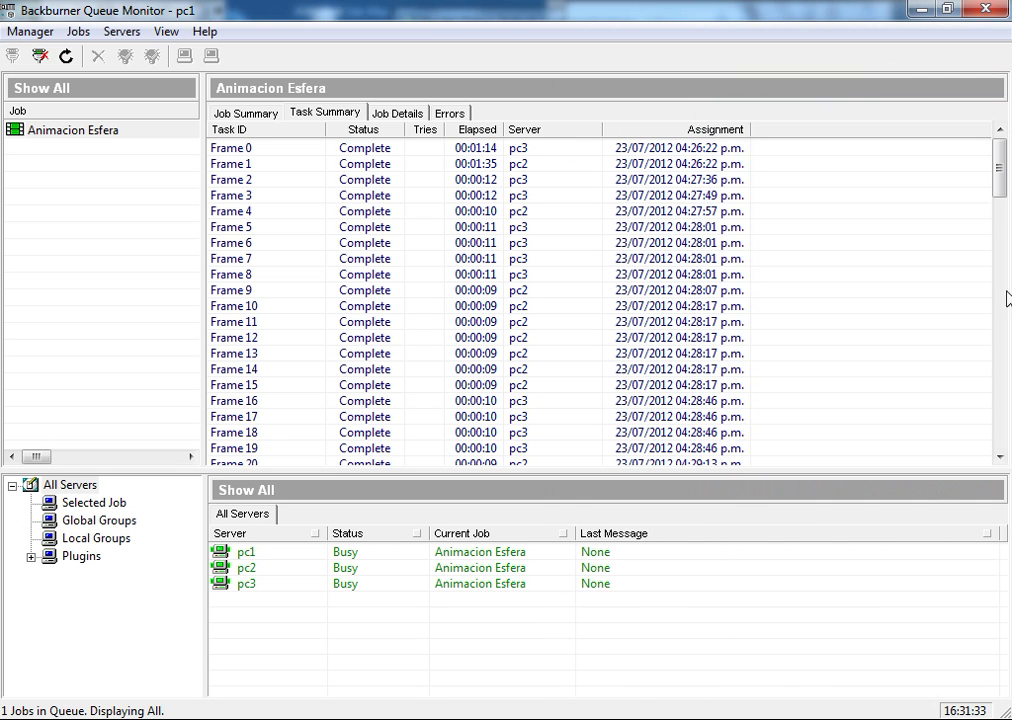
pyautogui.moveTo(1003, 173); pyautogui.dragTo(1000, 288)
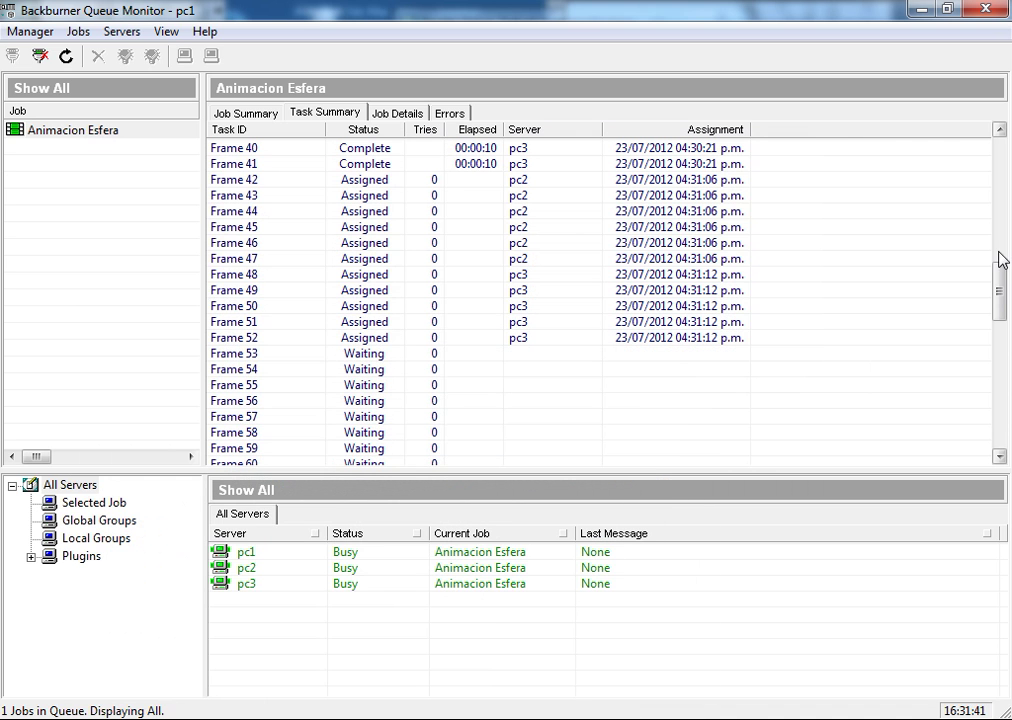
pyautogui.moveTo(1000, 291)
pyautogui.mouseDown()
pyautogui.moveTo(1006, 297)
pyautogui.moveTo(1006, 253)
pyautogui.moveTo(1009, 296)
pyautogui.mouseUp()
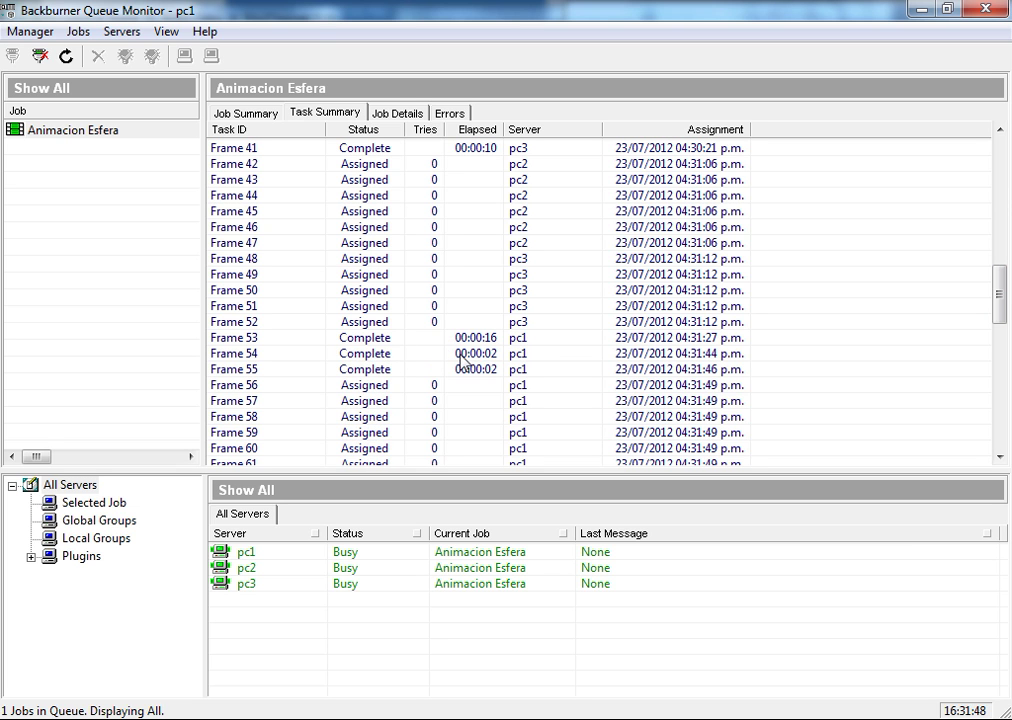
pyautogui.moveTo(1000, 300); pyautogui.dragTo(1003, 296)
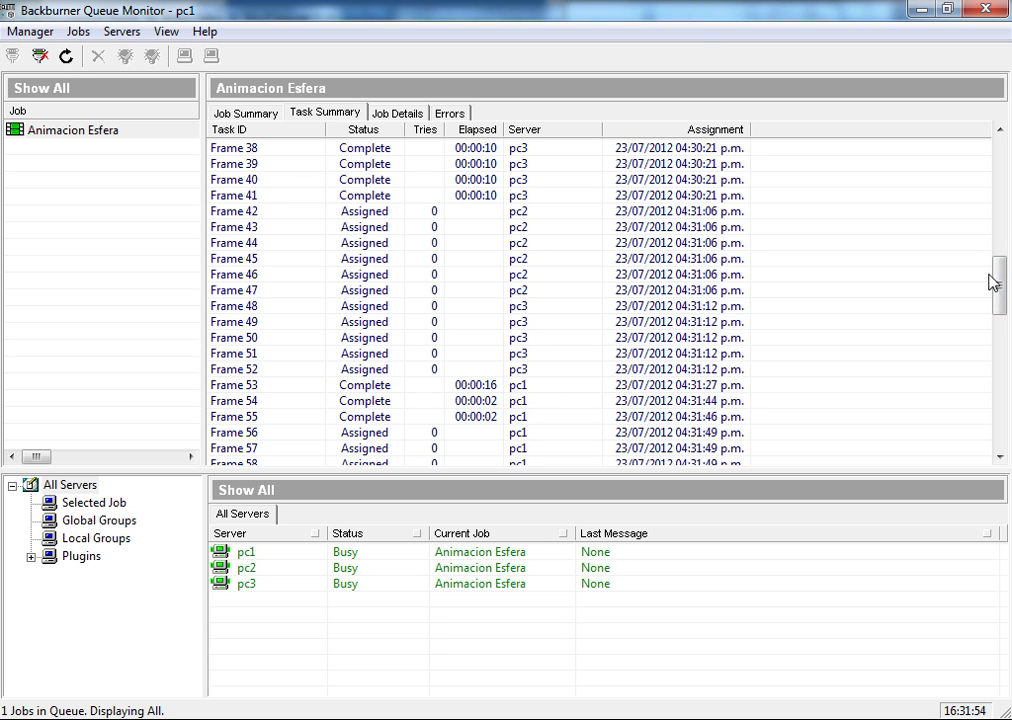
pyautogui.scroll(-1, 998, 290)
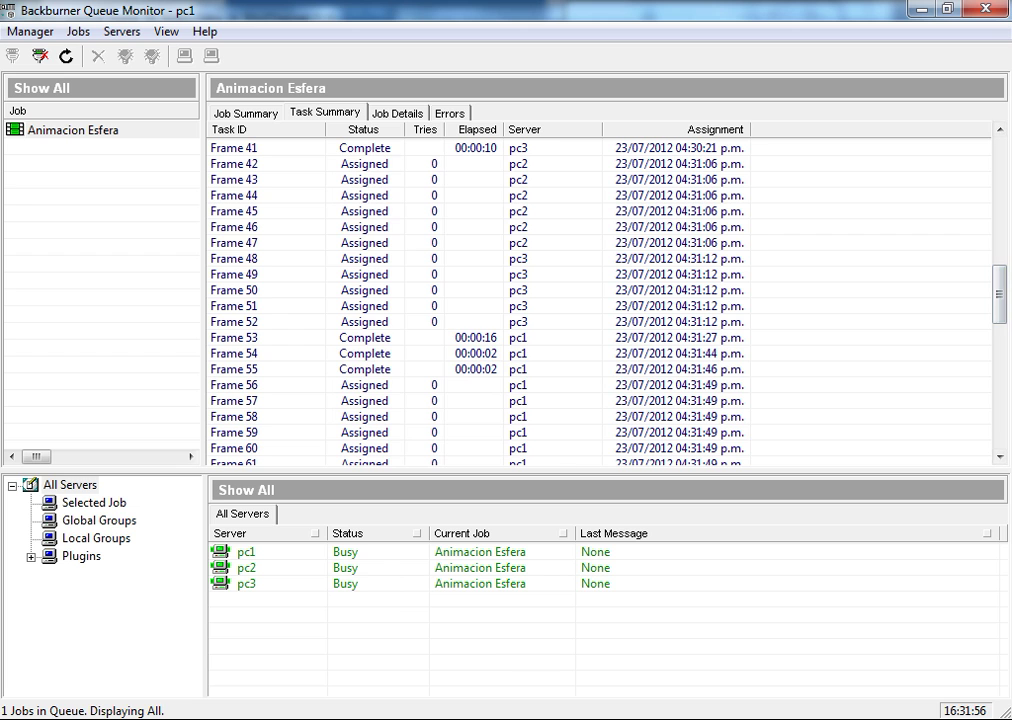
pyautogui.moveTo(998, 287)
pyautogui.mouseDown()
pyautogui.moveTo(1007, 328)
pyautogui.moveTo(1005, 316)
pyautogui.mouseUp()
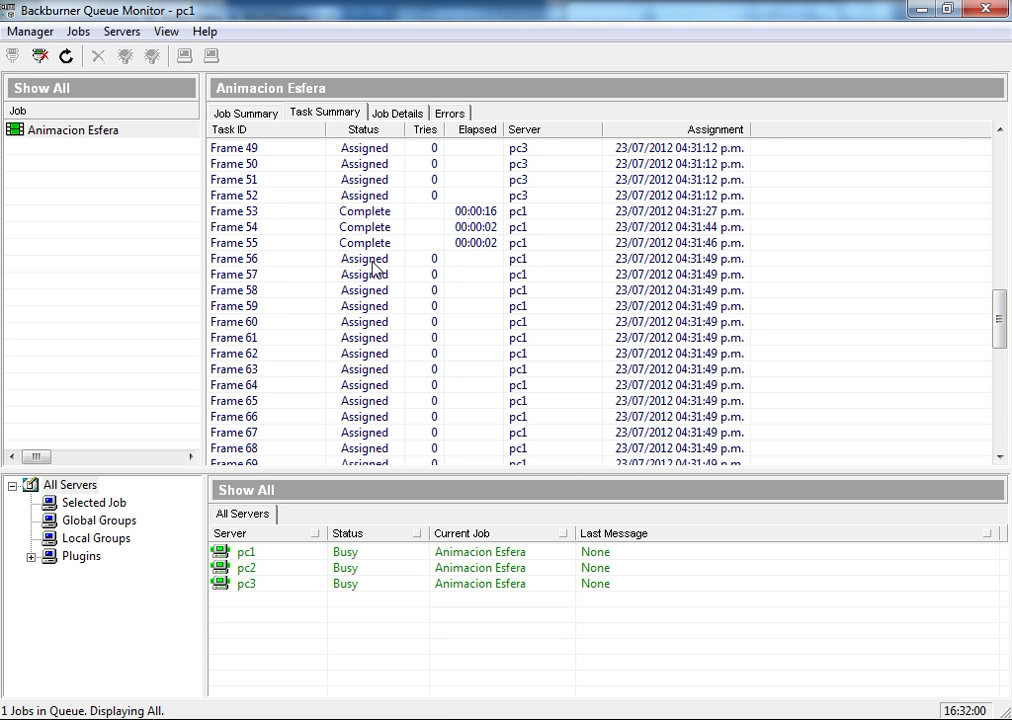
pyautogui.moveTo(1000, 325)
pyautogui.mouseDown()
pyautogui.moveTo(1008, 135)
pyautogui.moveTo(1009, 215)
pyautogui.moveTo(1008, 145)
pyautogui.mouseUp()
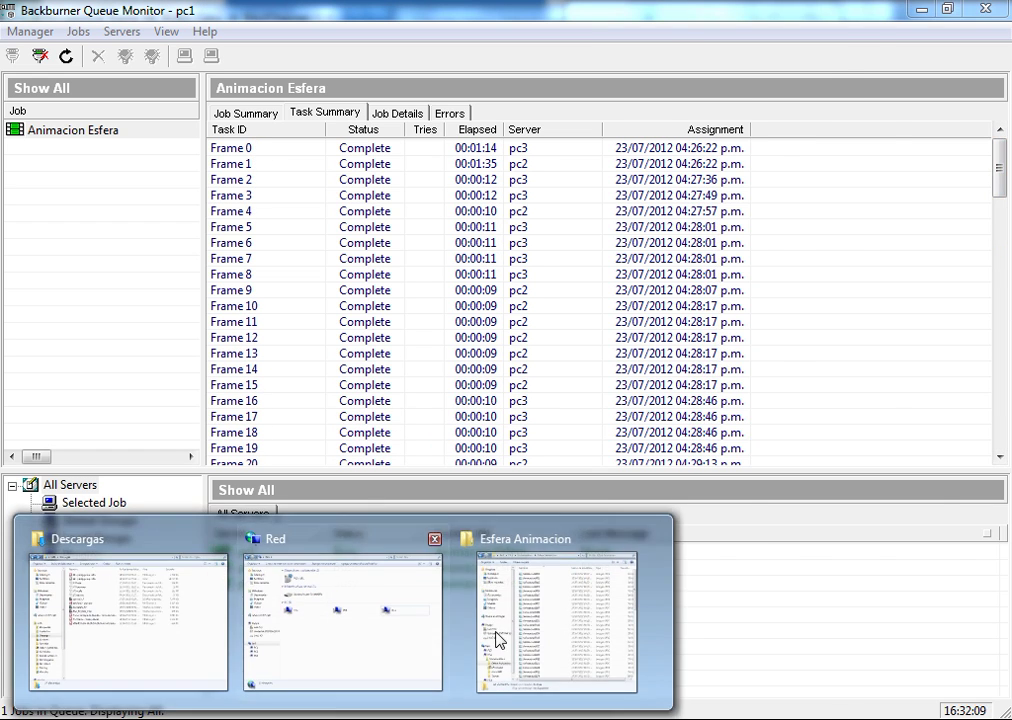
# Step: Switch the Esfera Animacion folder to Lista view, then minimize it to reveal the queue
pyautogui.click(497, 636)
pyautogui.moveTo(860, 30); pyautogui.dragTo(458, 30)
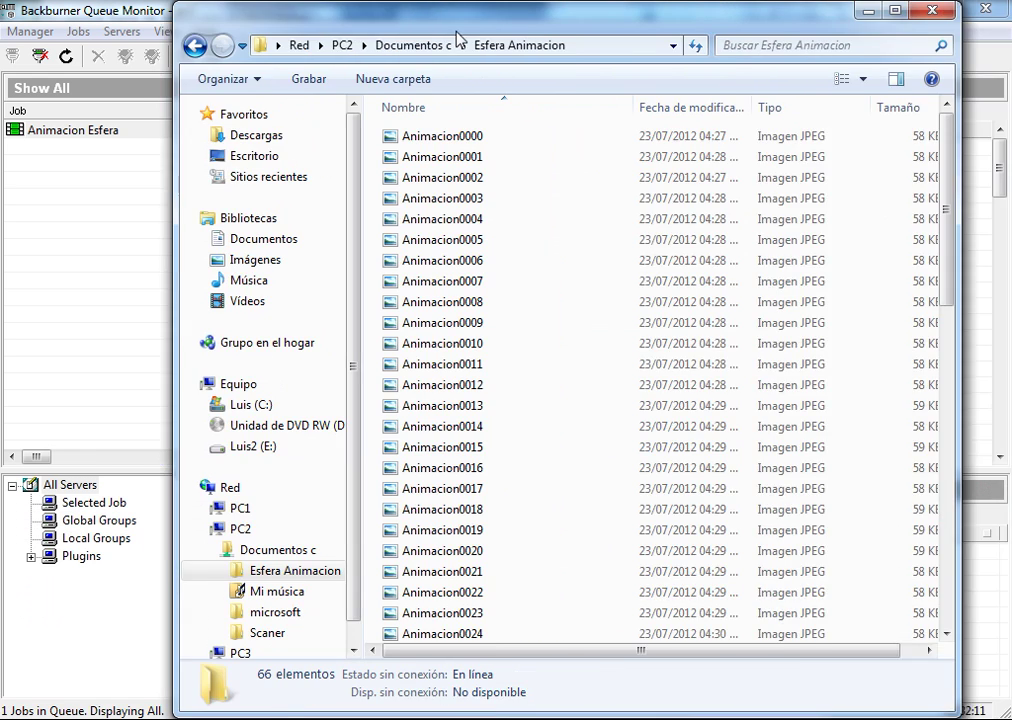
pyautogui.click(855, 80)
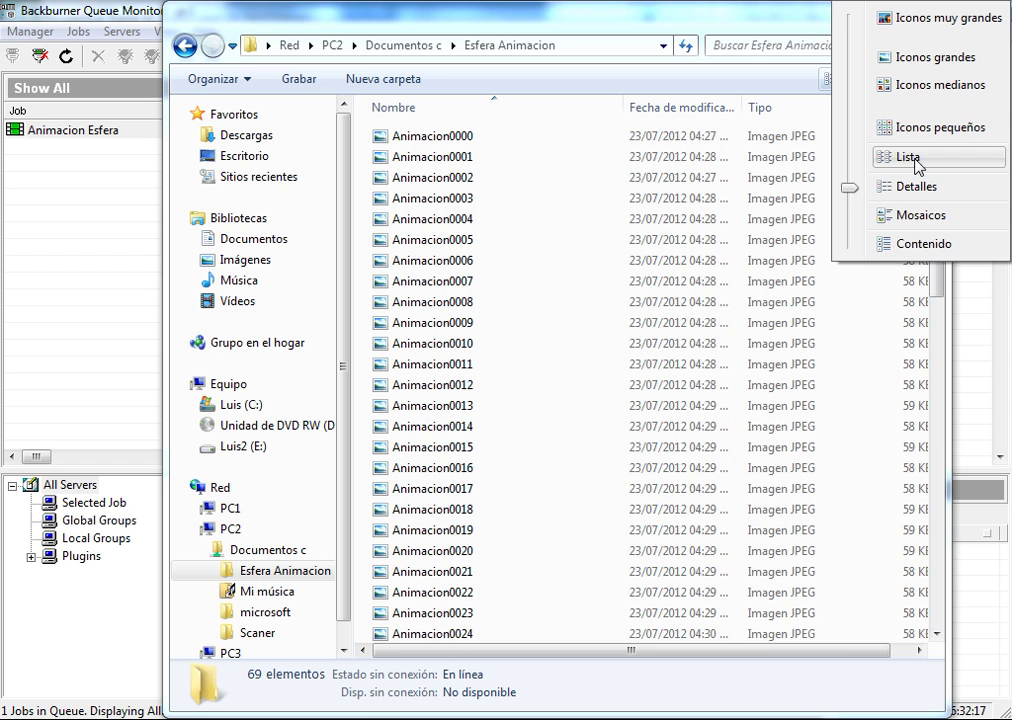
pyautogui.click(908, 158)
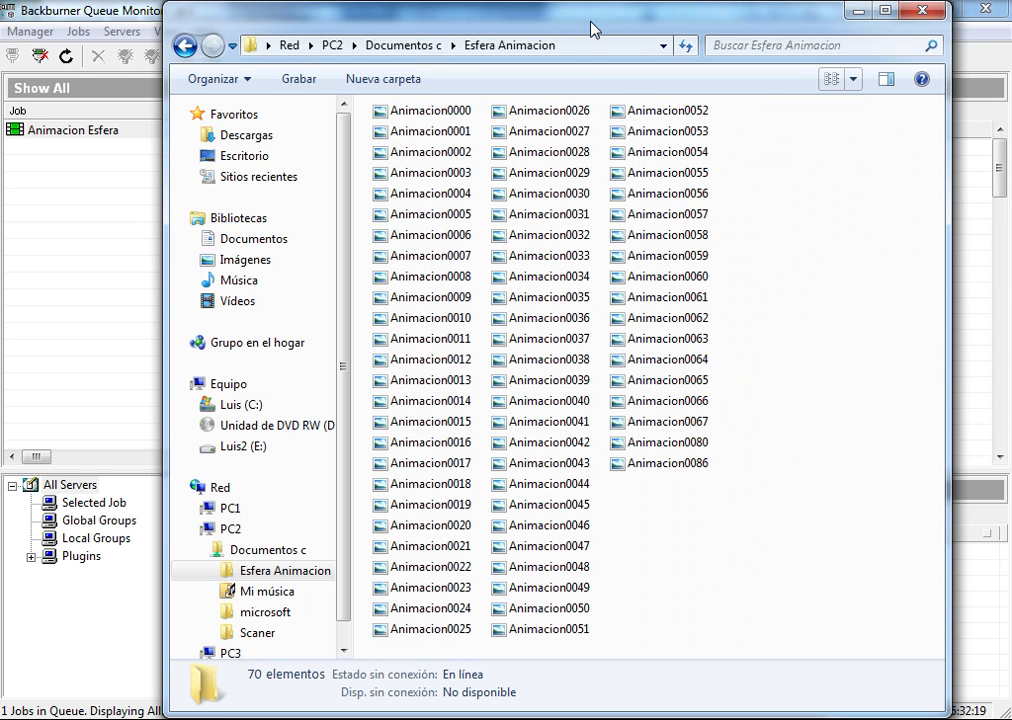
pyautogui.moveTo(590, 22); pyautogui.dragTo(654, 22)
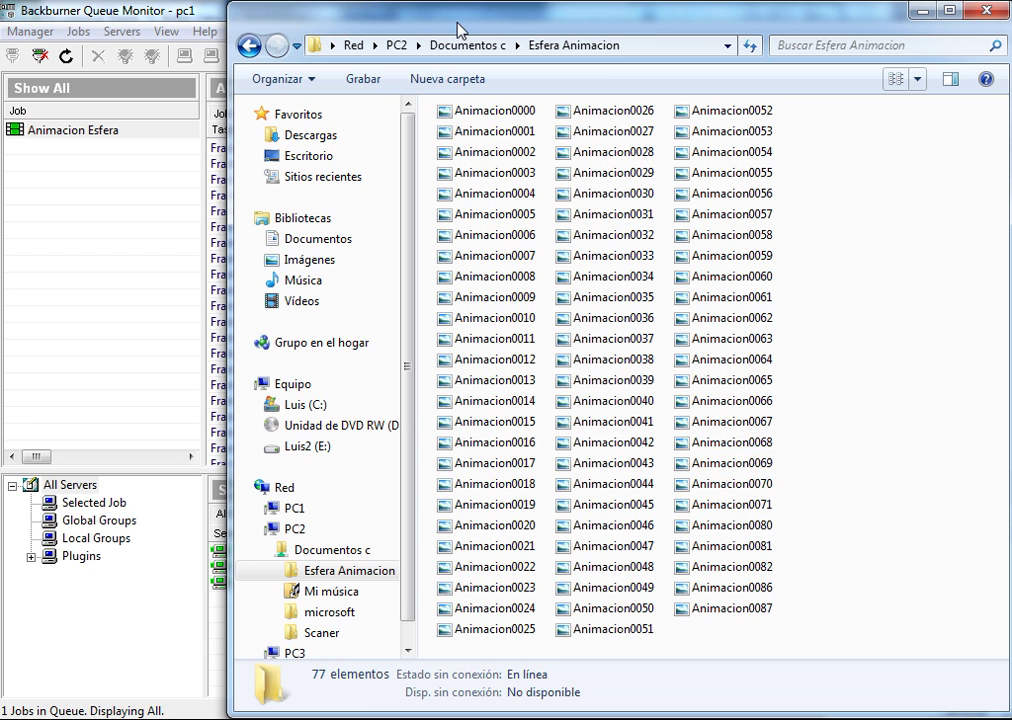
pyautogui.moveTo(461, 25); pyautogui.dragTo(1010, 22)
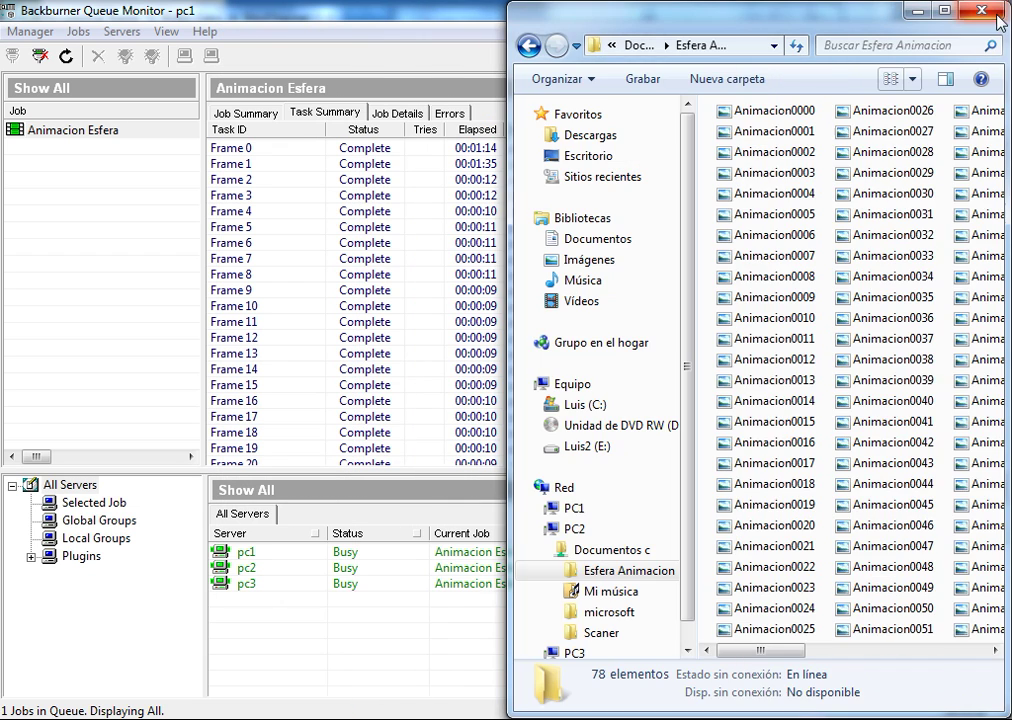
pyautogui.click(926, 10)
# Step: Scroll the task list until Frame 100 completes and pc1–pc3 return to Idle
pyautogui.moveTo(996, 148)
pyautogui.mouseDown()
pyautogui.moveTo(1010, 372)
pyautogui.moveTo(1010, 280)
pyautogui.moveTo(1010, 328)
pyautogui.mouseUp()
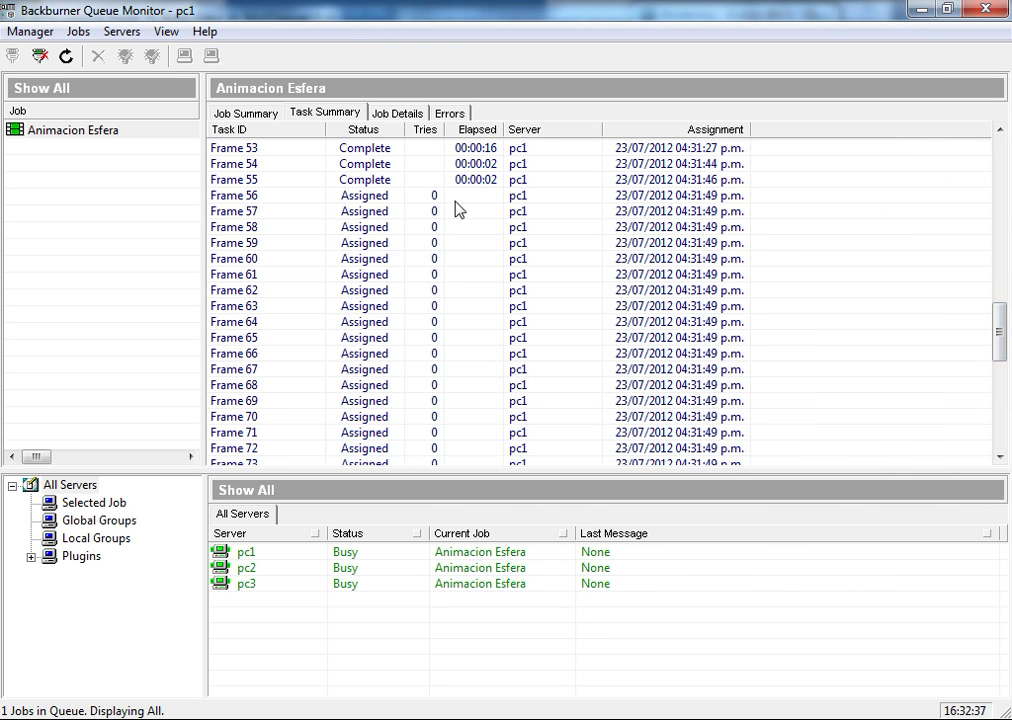
pyautogui.moveTo(1001, 327); pyautogui.dragTo(1001, 395)
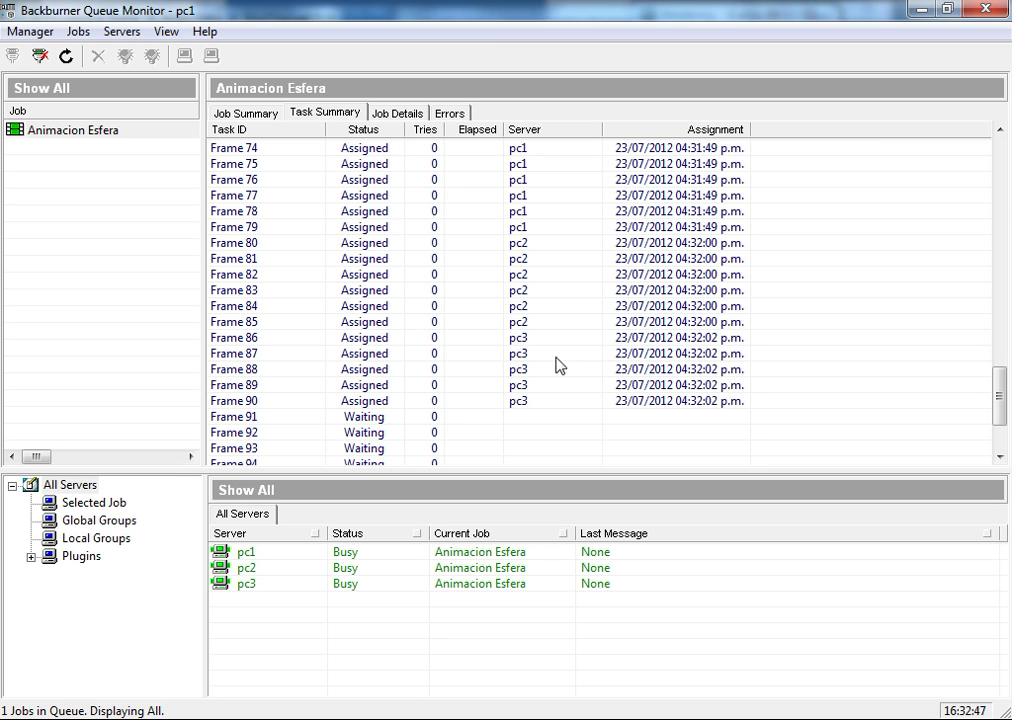
pyautogui.moveTo(1005, 389)
pyautogui.mouseDown()
pyautogui.moveTo(1005, 377)
pyautogui.moveTo(1003, 395)
pyautogui.mouseUp()
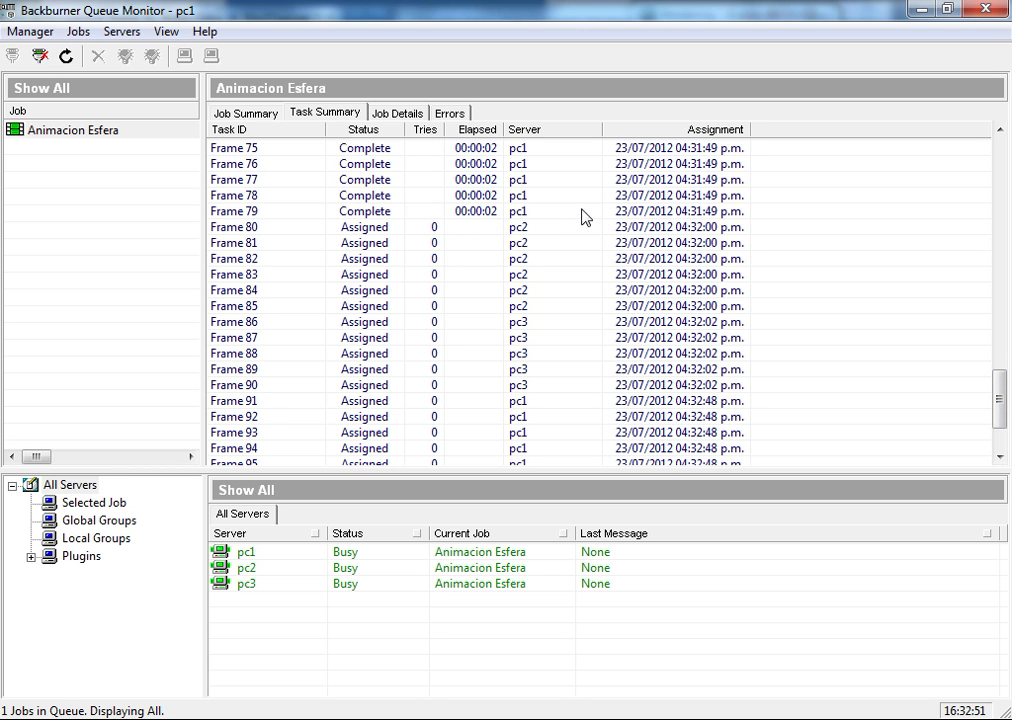
pyautogui.moveTo(1005, 378)
pyautogui.mouseDown()
pyautogui.moveTo(1003, 327)
pyautogui.moveTo(1002, 430)
pyautogui.moveTo(1001, 384)
pyautogui.moveTo(996, 398)
pyautogui.mouseUp()
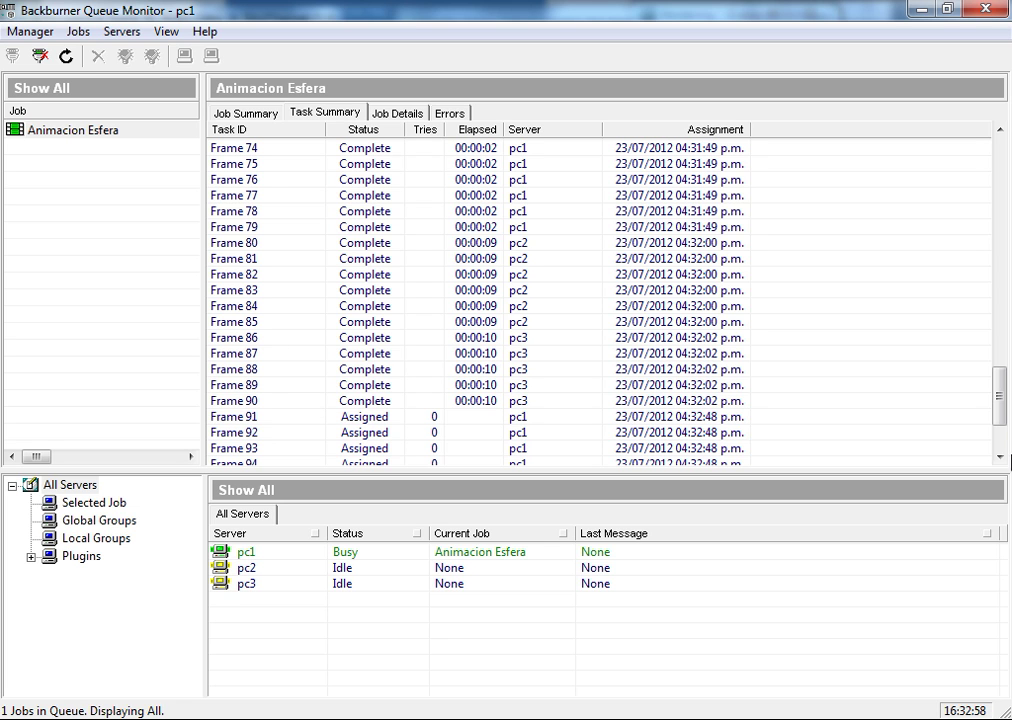
pyautogui.moveTo(1001, 390); pyautogui.dragTo(1001, 409)
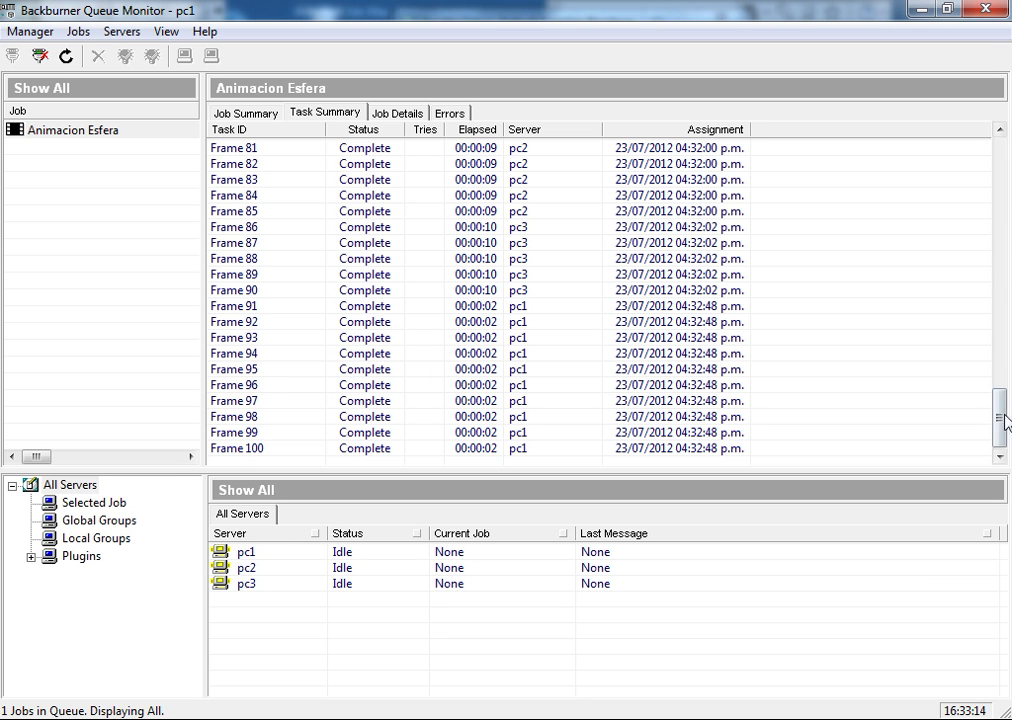
pyautogui.moveTo(1005, 420)
pyautogui.mouseDown()
pyautogui.moveTo(1005, 130)
pyautogui.moveTo(1008, 420)
pyautogui.moveTo(1010, 160)
pyautogui.mouseUp()
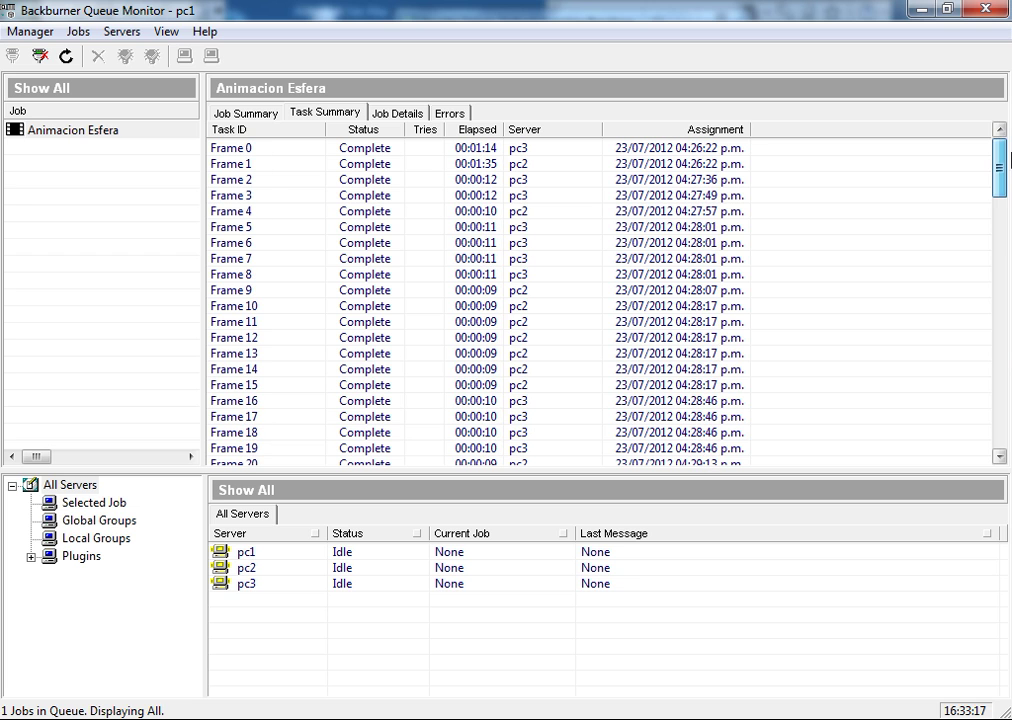
# Step: Maximize the Esfera Animacion folder window showing all 101 rendered frames
pyautogui.click(68, 133)
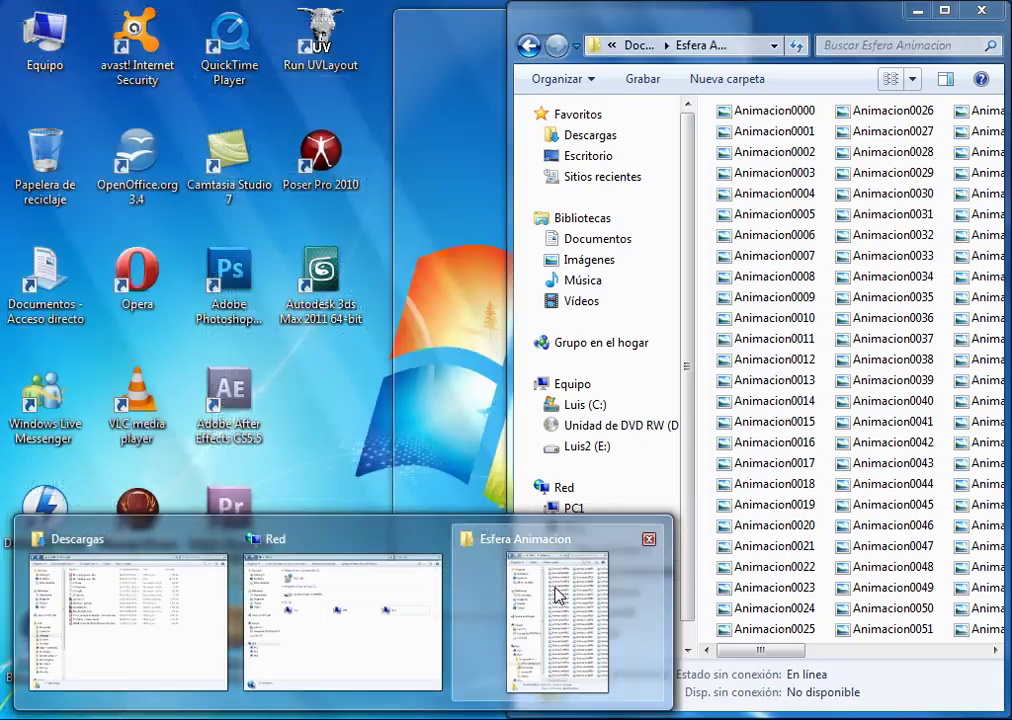
pyautogui.click(553, 598)
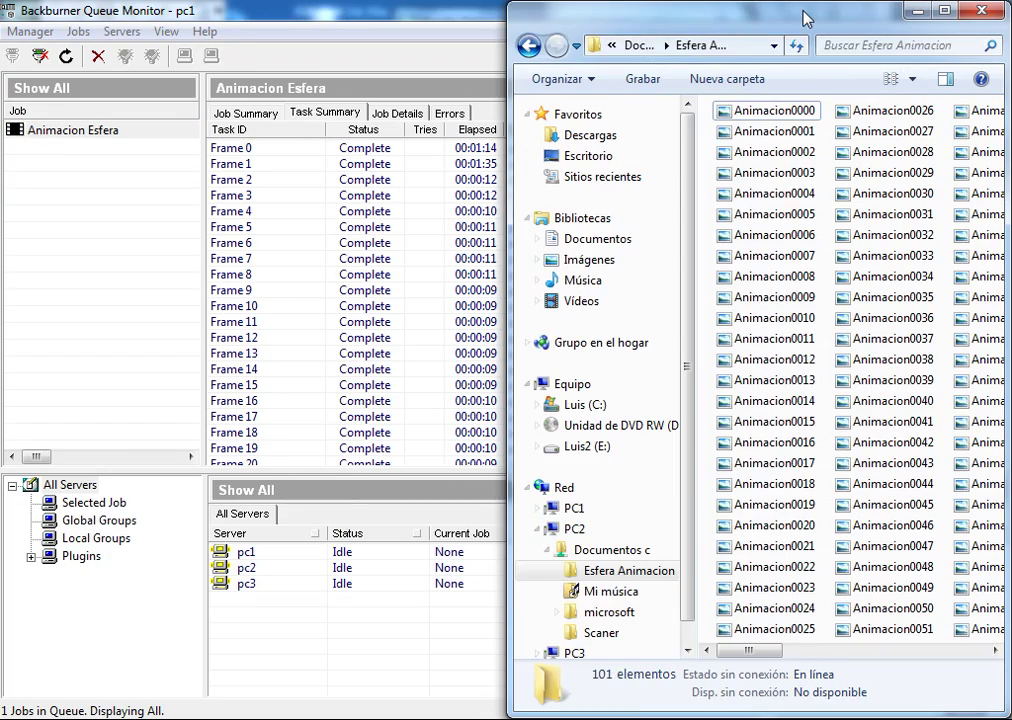
pyautogui.moveTo(637, 14); pyautogui.dragTo(757, 33)
pyautogui.moveTo(945, 35); pyautogui.dragTo(545, 45)
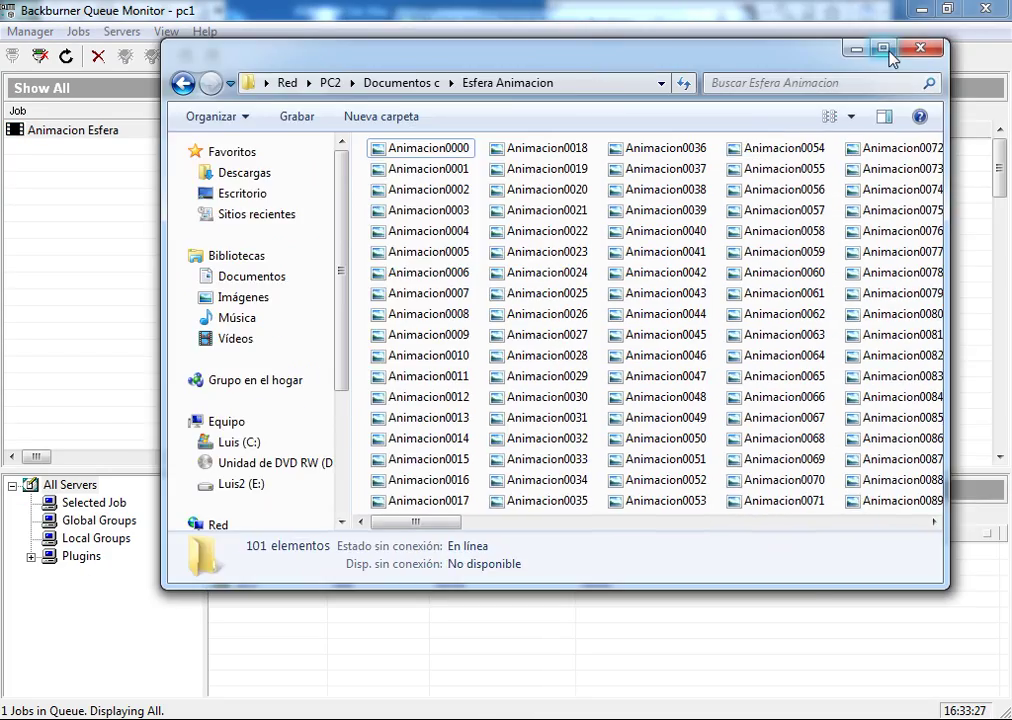
pyautogui.click(890, 52)
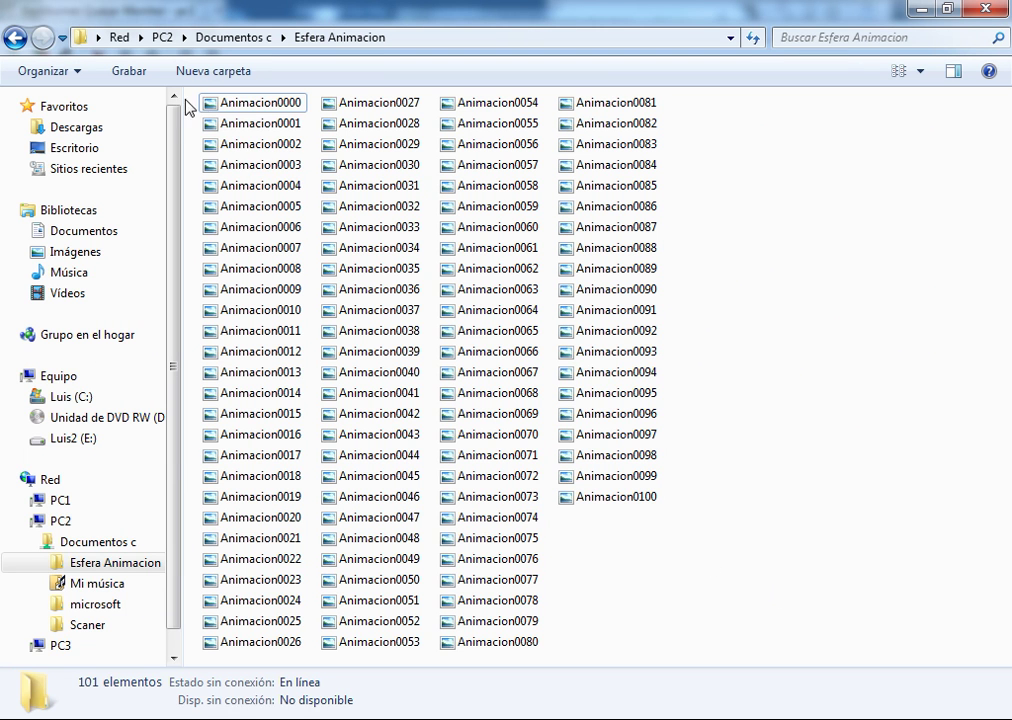
# Step: View Animacion0000 in Photo Viewer, step forward to Animacion0008, then close the viewer
pyautogui.click(592, 496)
pyautogui.doubleClick(270, 102)
pyautogui.tripleClick(553, 694)
pyautogui.doubleClick(553, 694)
pyautogui.tripleClick(553, 694)
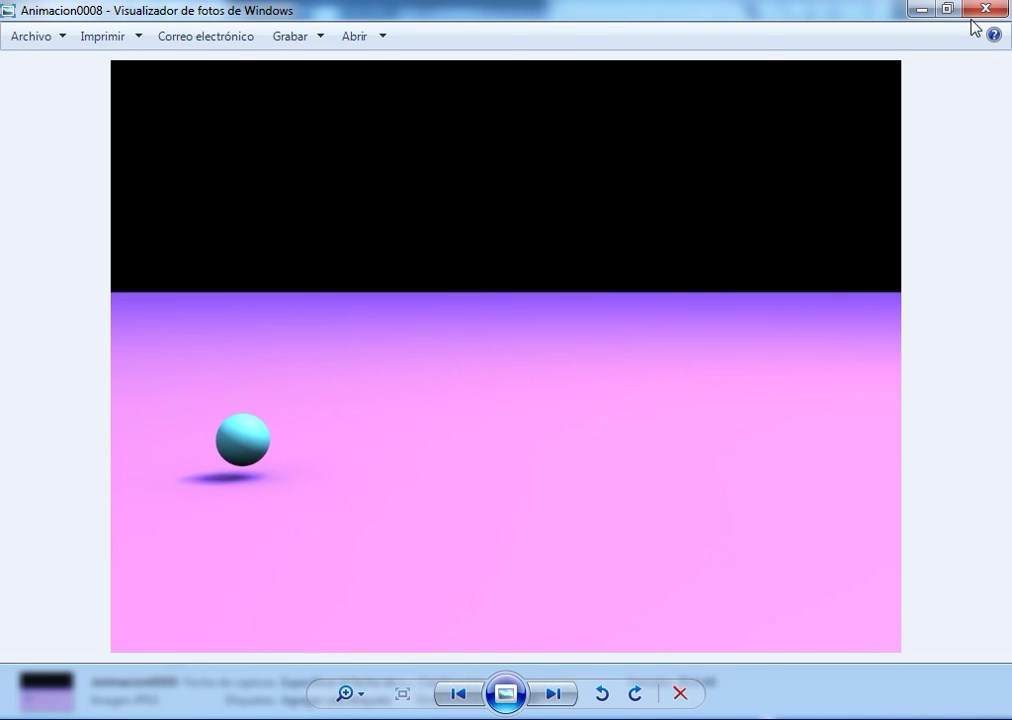
pyautogui.click(972, 17)
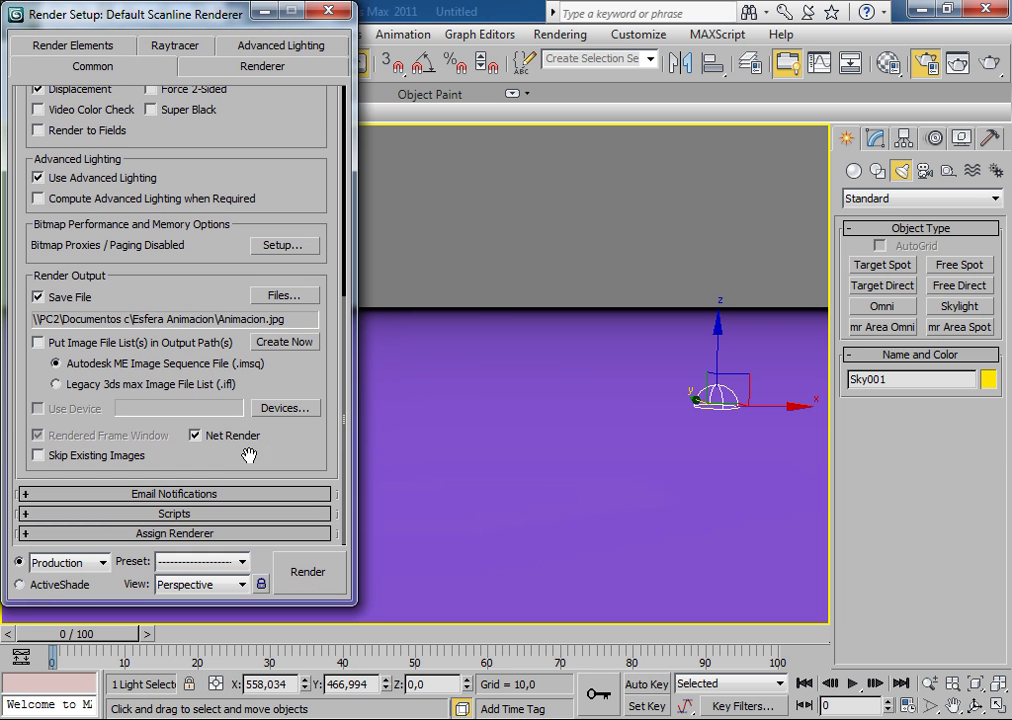
pyautogui.moveTo(213, 101); pyautogui.dragTo(266, 298)
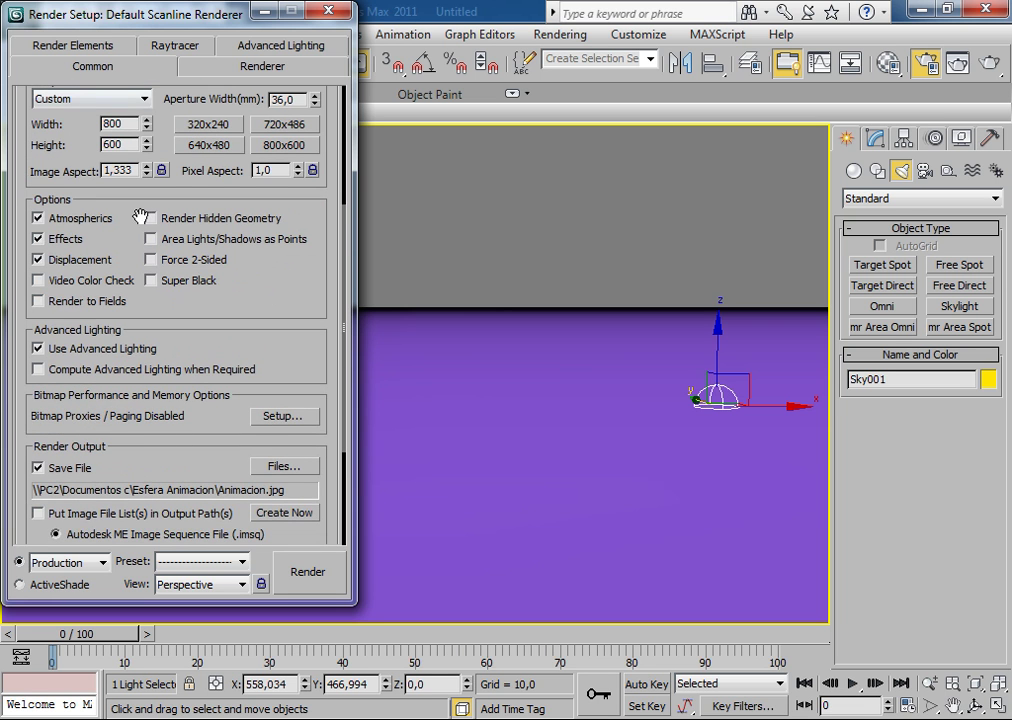
pyautogui.scroll(1, 289, 321)
pyautogui.scroll(1, 288, 345)
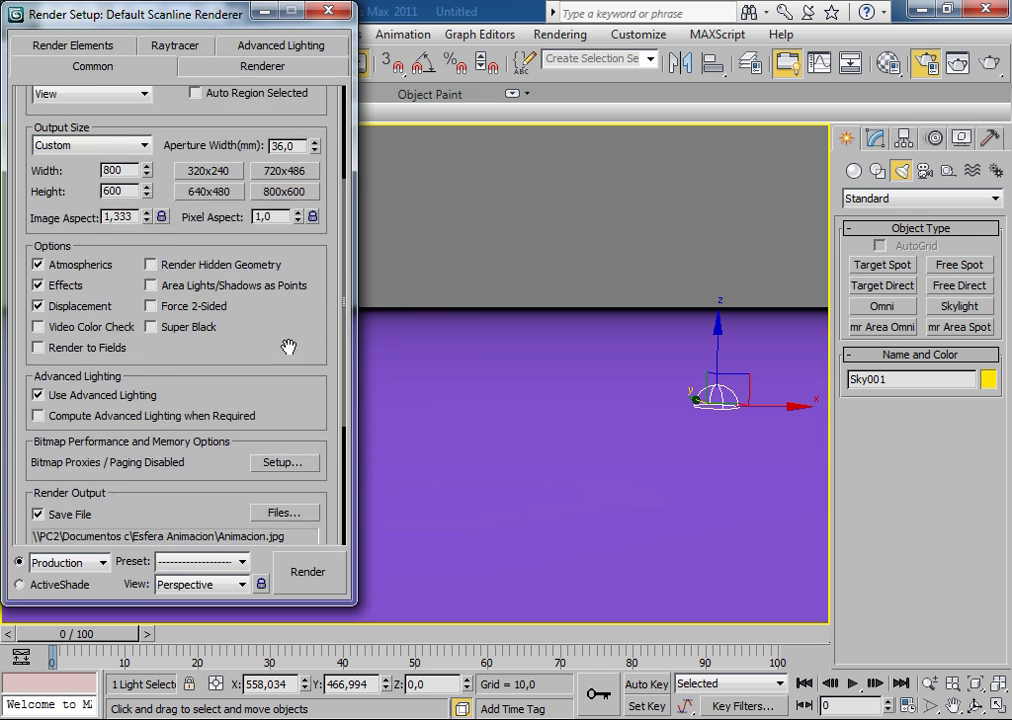
pyautogui.scroll(3, 288, 345)
pyautogui.scroll(-4, 262, 200)
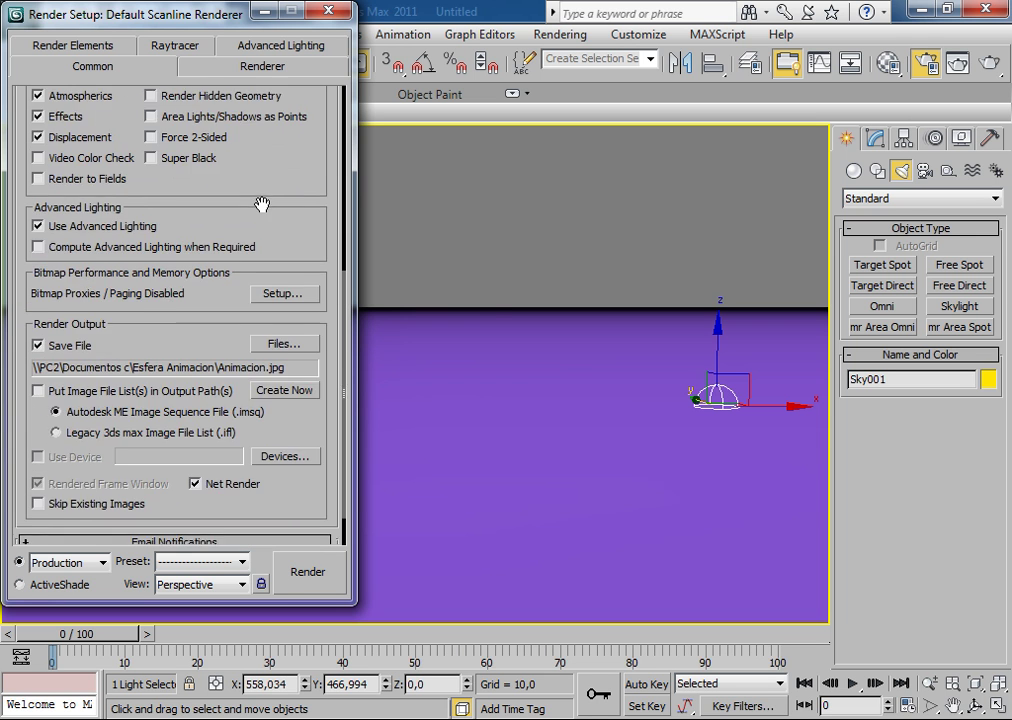
pyautogui.scroll(5, 84, 190)
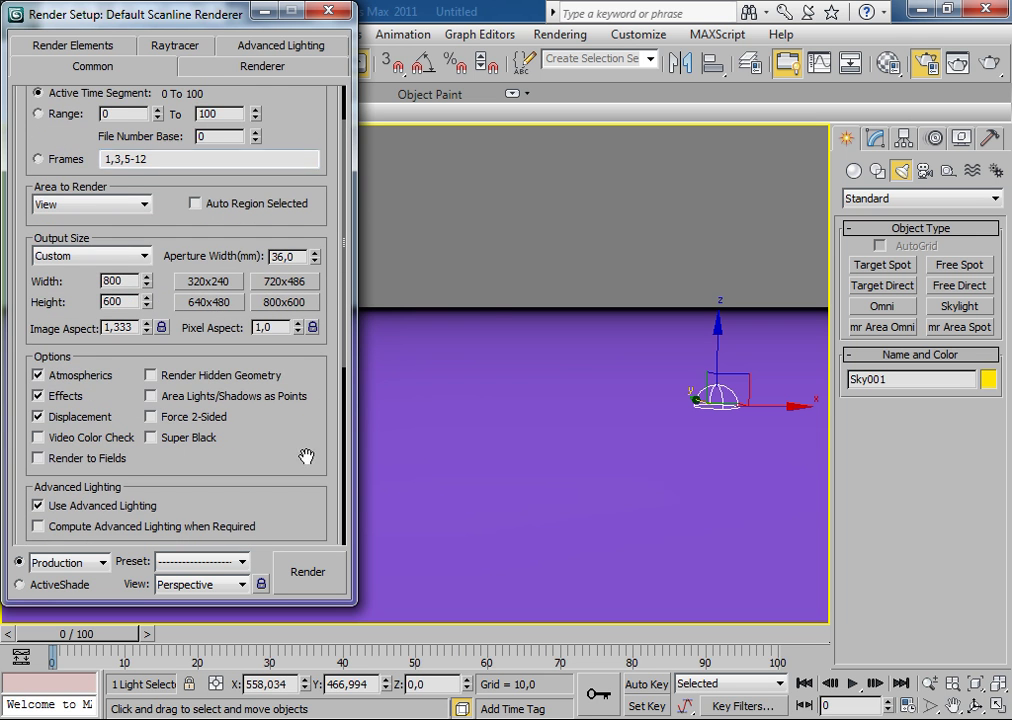
pyautogui.moveTo(255, 360); pyautogui.dragTo(249, 73)
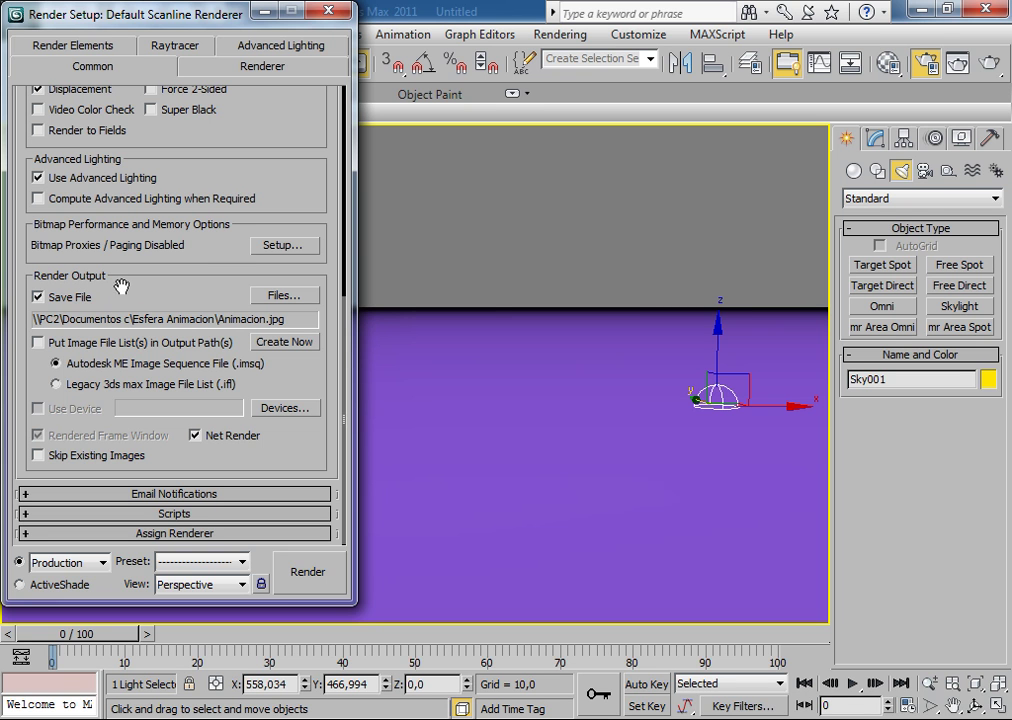
pyautogui.click(284, 295)
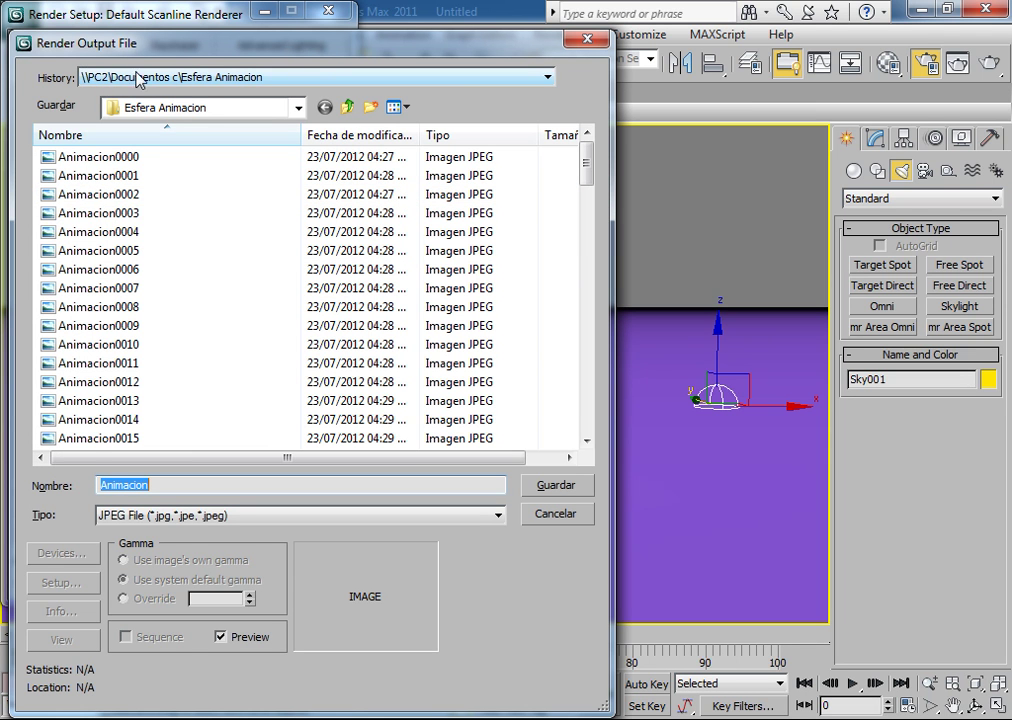
pyautogui.moveTo(368, 50); pyautogui.dragTo(517, 21)
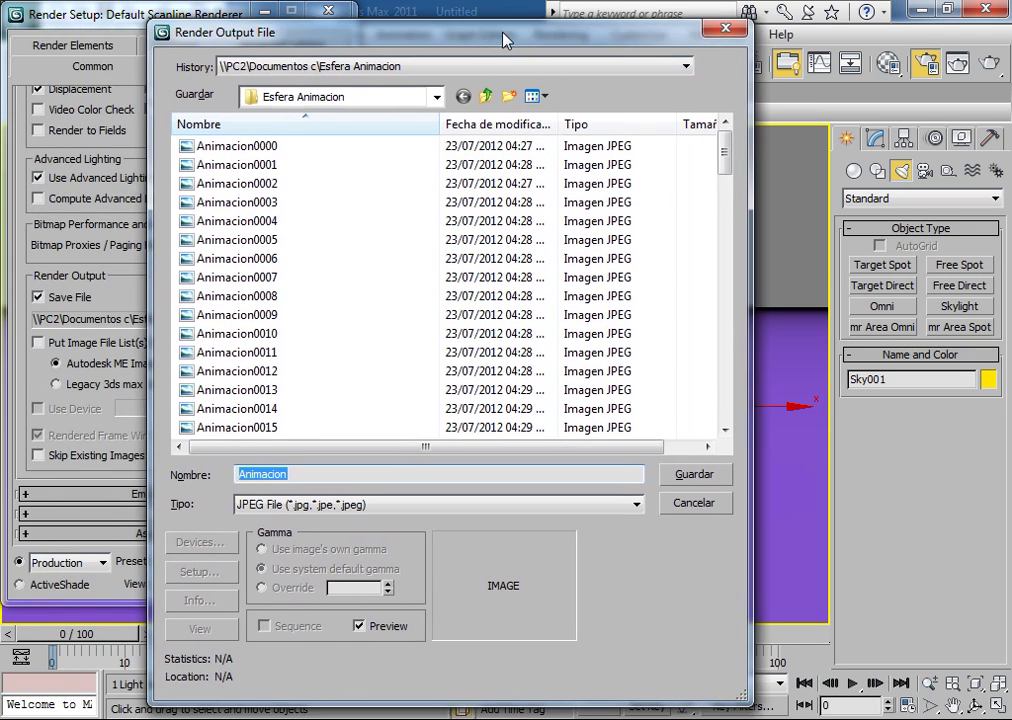
pyautogui.click(745, 14)
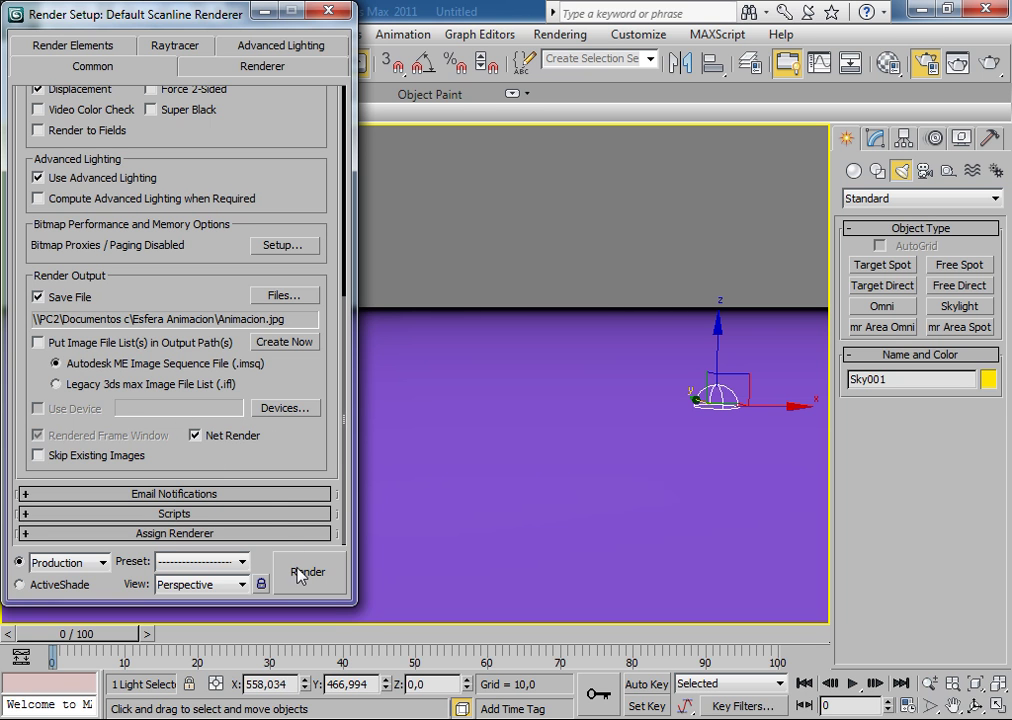
pyautogui.click(300, 572)
pyautogui.moveTo(457, 52); pyautogui.dragTo(529, 35)
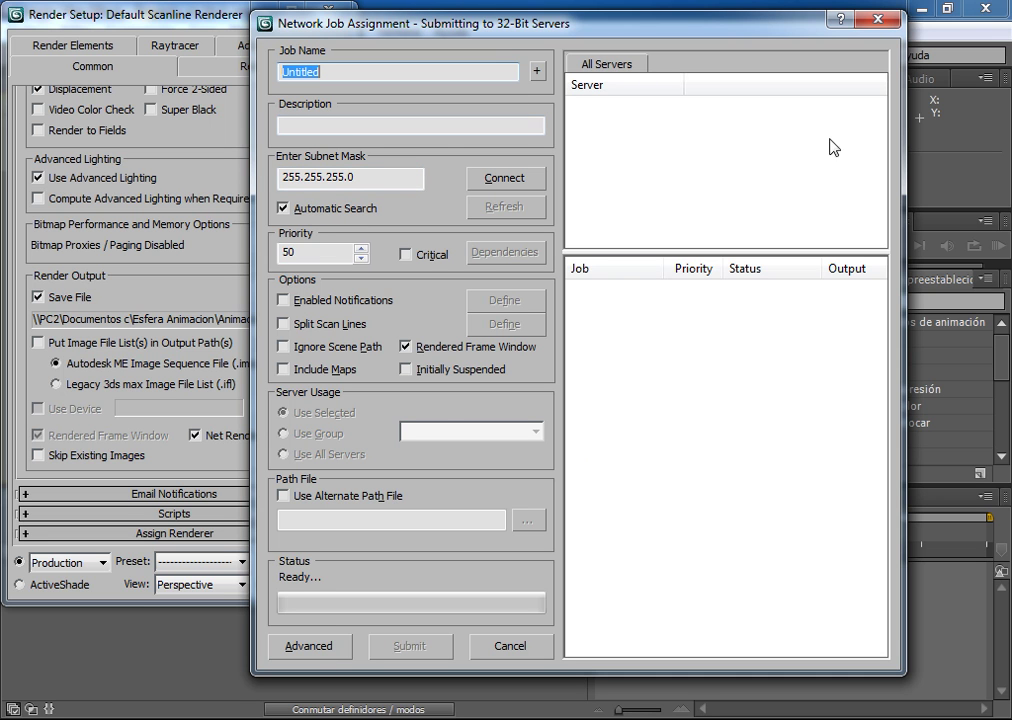
pyautogui.click(877, 19)
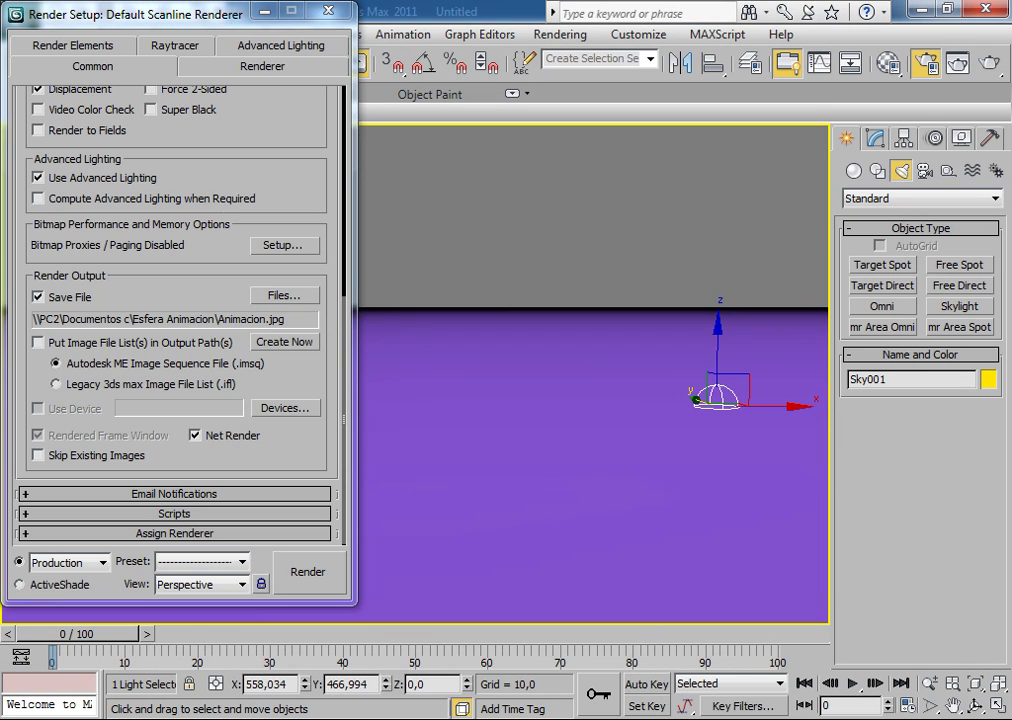
# Step: Open the RAM Player and browse Channel A to \\PC2\Documentos c\Esfera Animacion
pyautogui.click(328, 11)
pyautogui.click(560, 35)
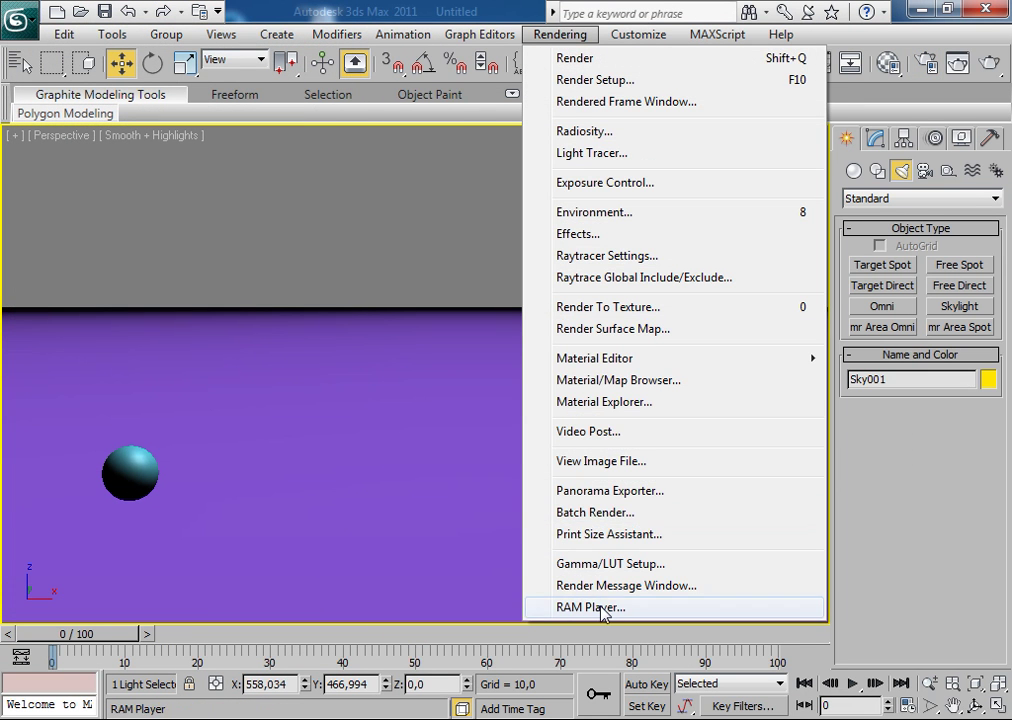
pyautogui.click(598, 607)
pyautogui.click(224, 209)
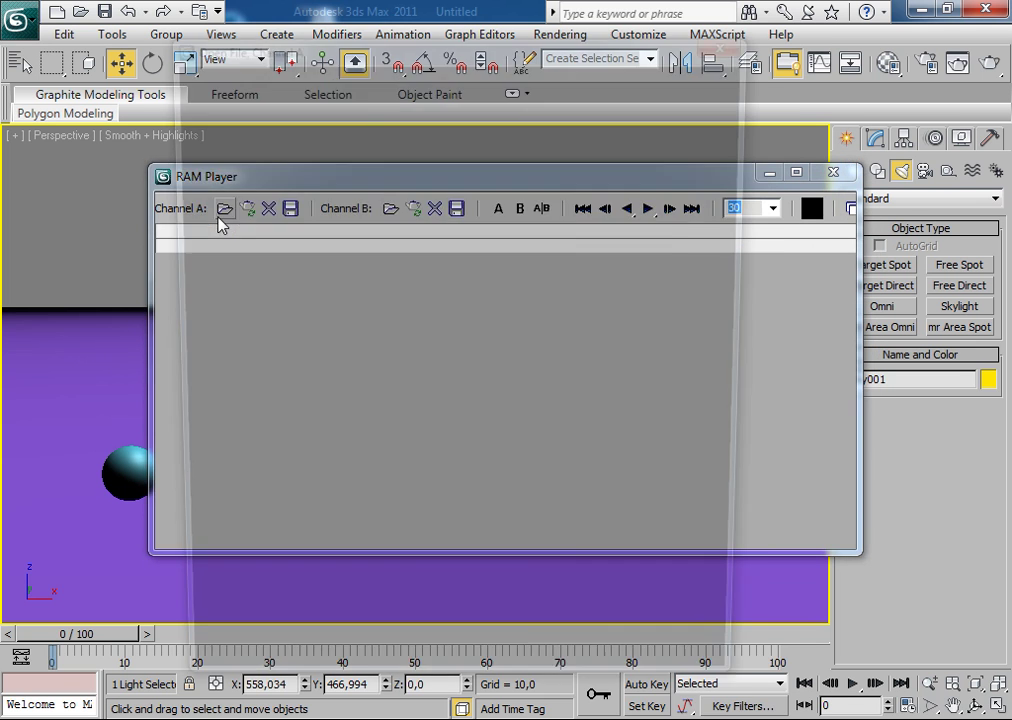
pyautogui.rightClick(304, 486)
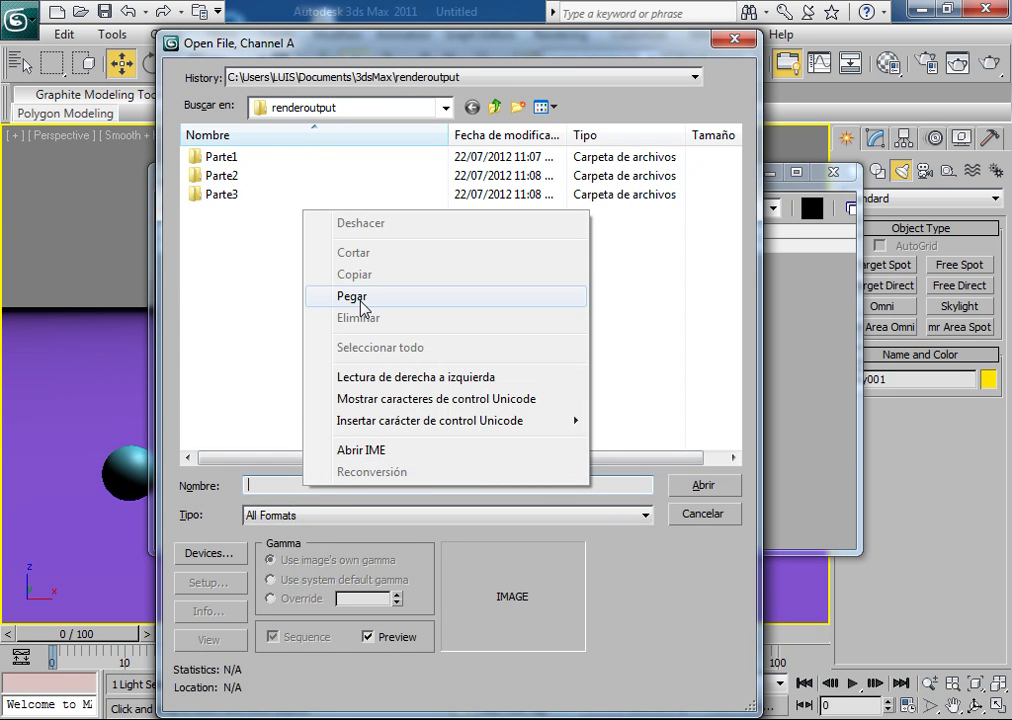
pyautogui.click(364, 232)
pyautogui.click(700, 485)
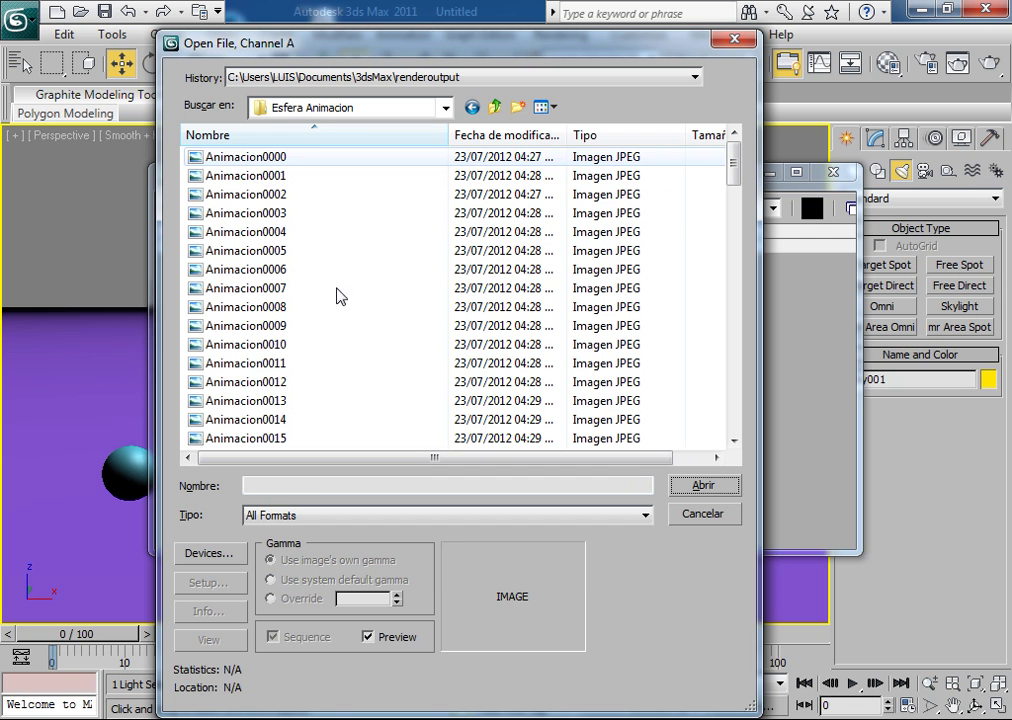
# Step: Load Animacion0000 as a frame sequence, frames 0 to 100, into Channel A
pyautogui.click(300, 157)
pyautogui.click(702, 492)
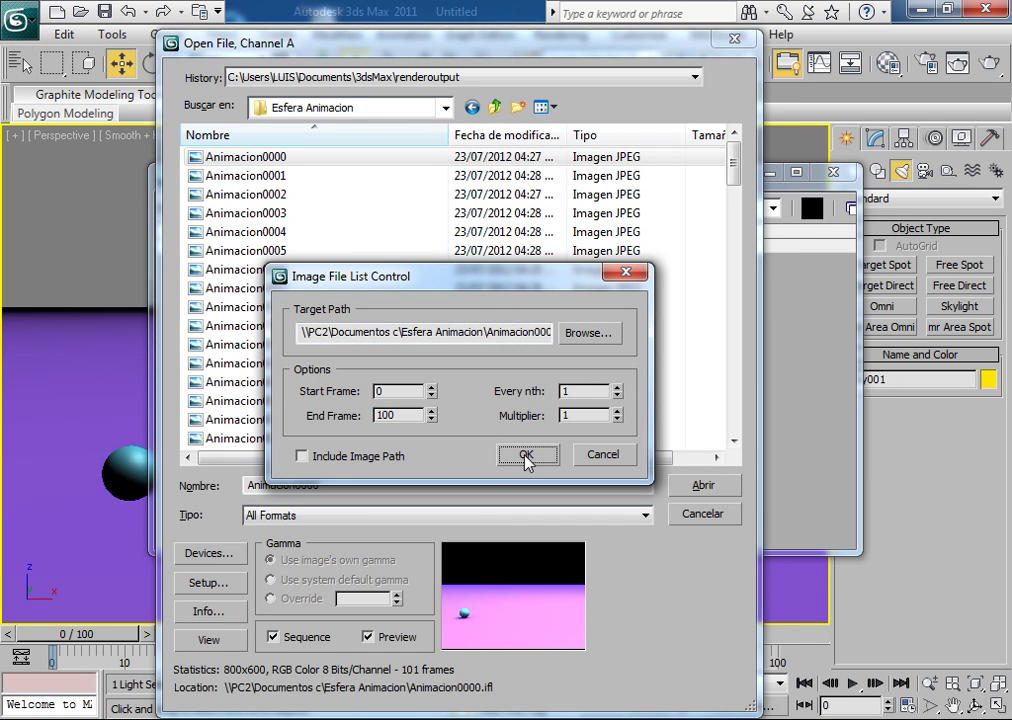
pyautogui.click(526, 455)
pyautogui.click(522, 455)
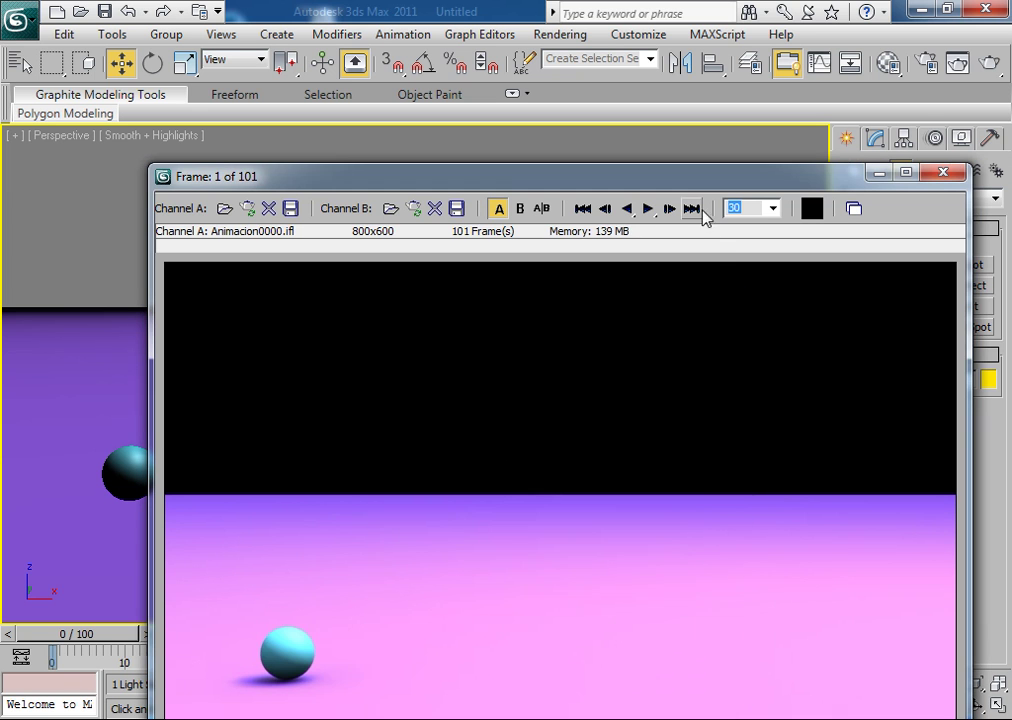
# Step: Maximize the RAM Player, play the sphere animation, then close it without further prompts
pyautogui.moveTo(695, 178); pyautogui.dragTo(648, 24)
pyautogui.click(858, 14)
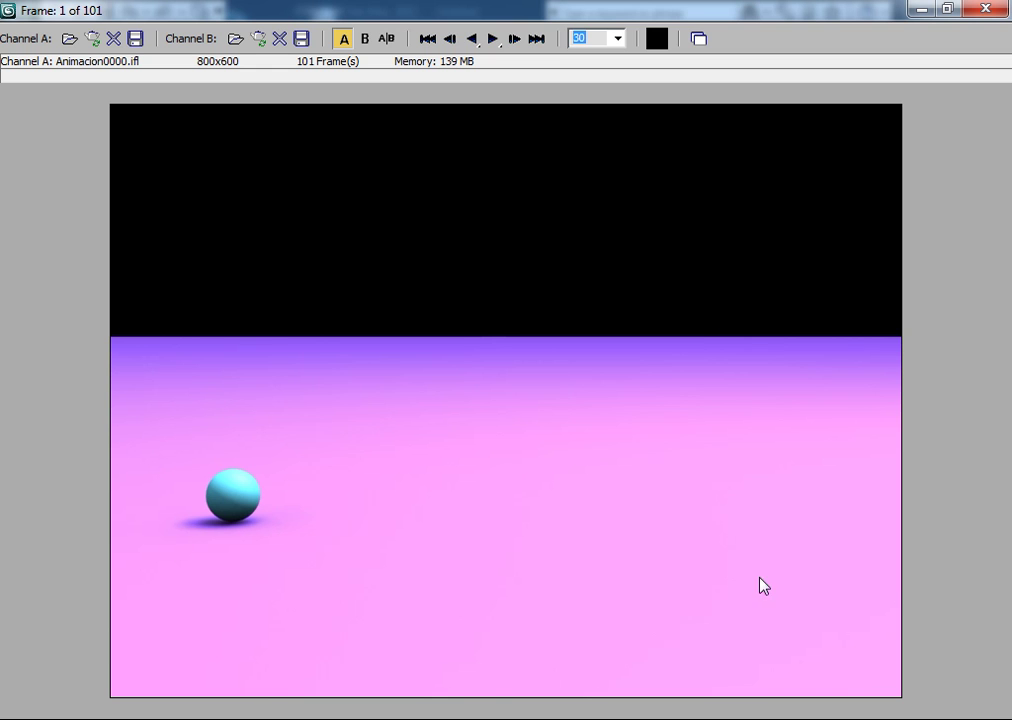
pyautogui.click(493, 39)
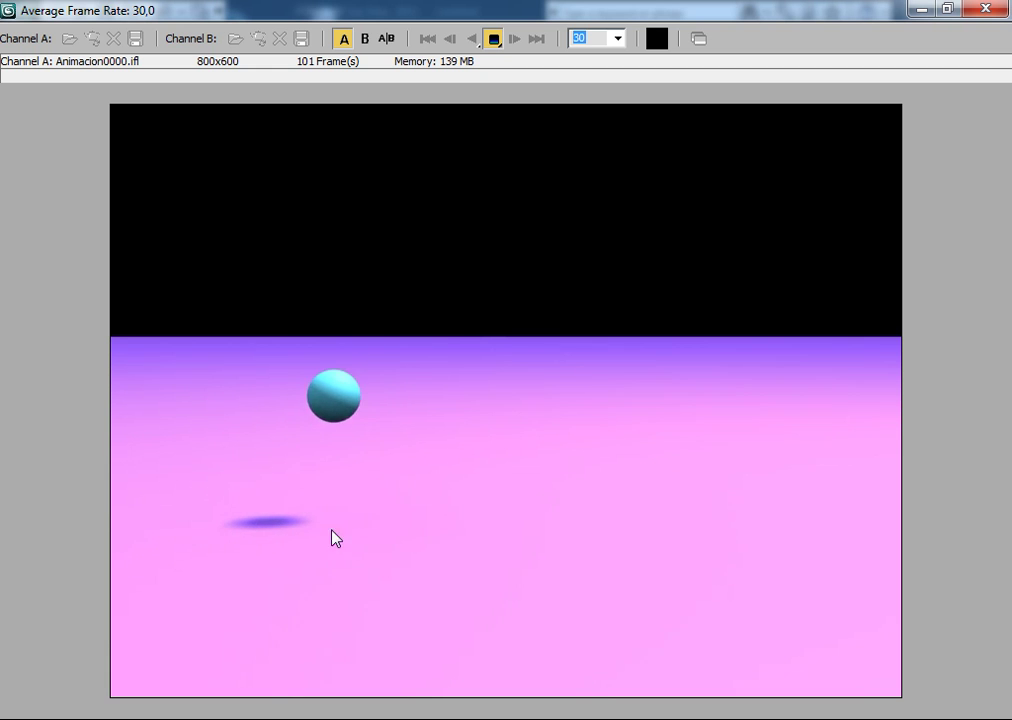
pyautogui.click(963, 18)
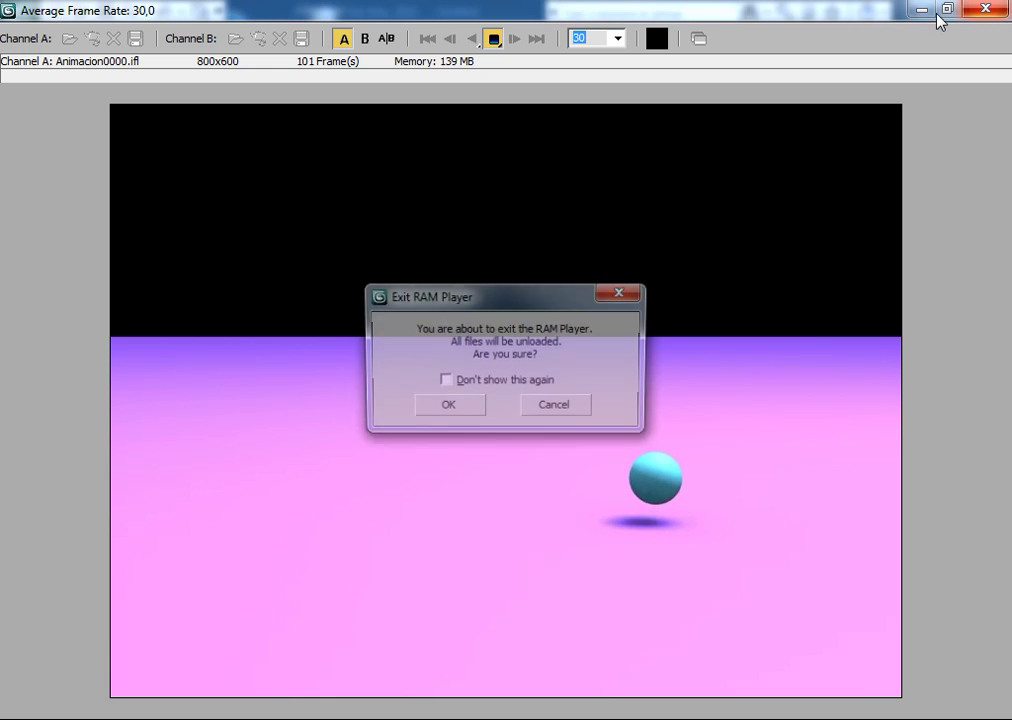
pyautogui.click(448, 383)
pyautogui.click(448, 405)
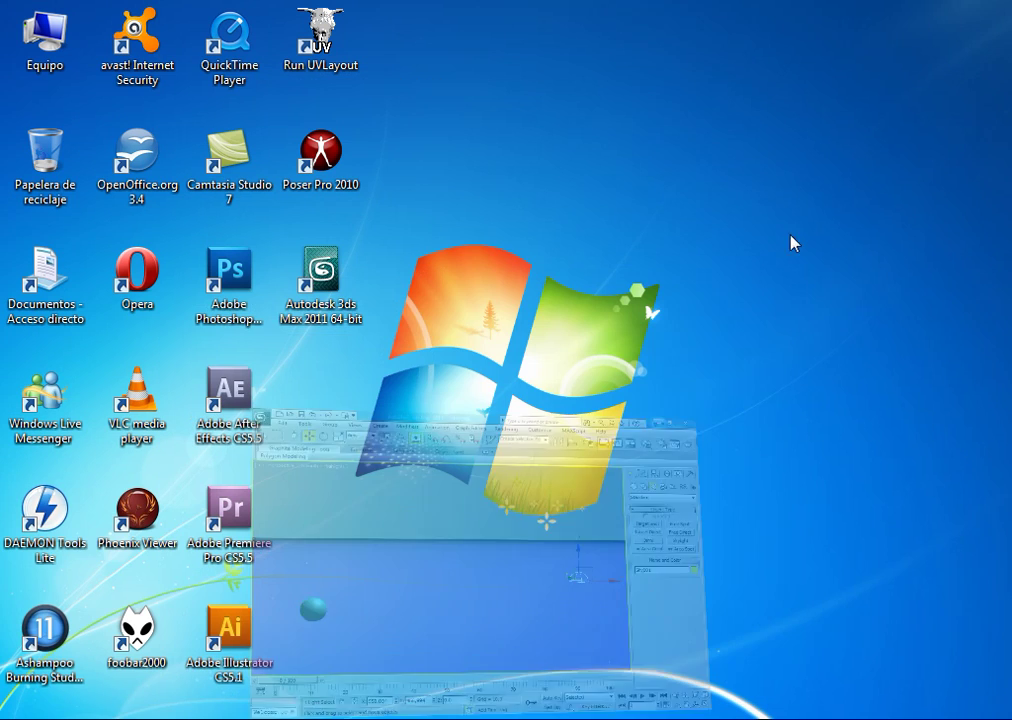
# Step: From Render Setup, start a network render and connect to the render servers
pyautogui.click(922, 8)
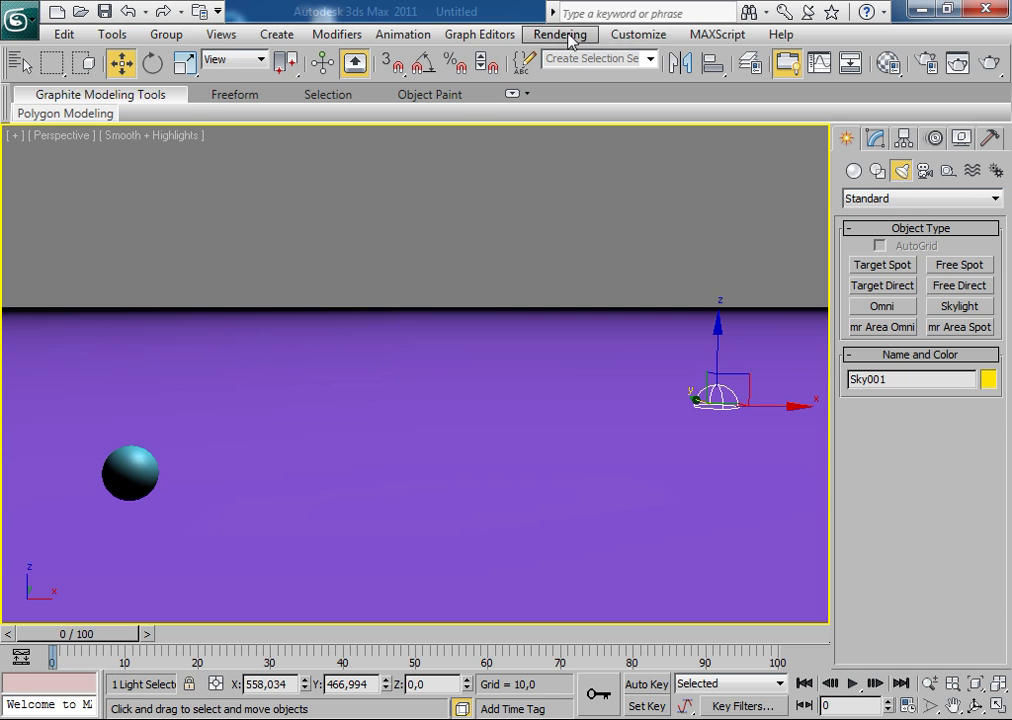
pyautogui.click(928, 66)
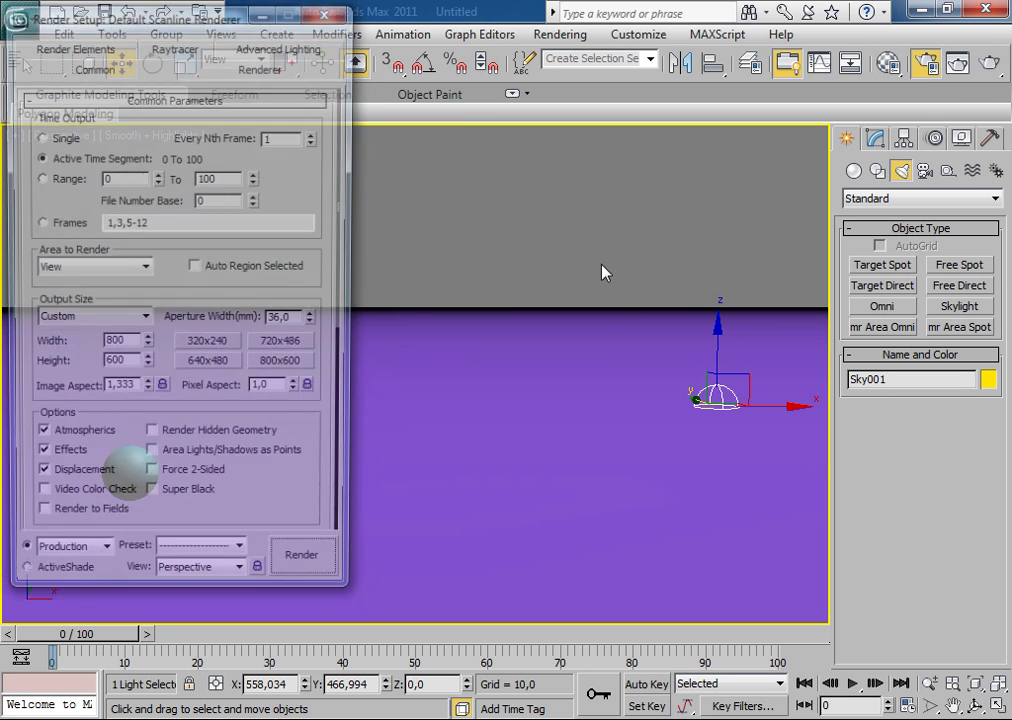
pyautogui.moveTo(271, 531)
pyautogui.mouseDown()
pyautogui.moveTo(289, 488)
pyautogui.moveTo(260, 134)
pyautogui.mouseUp()
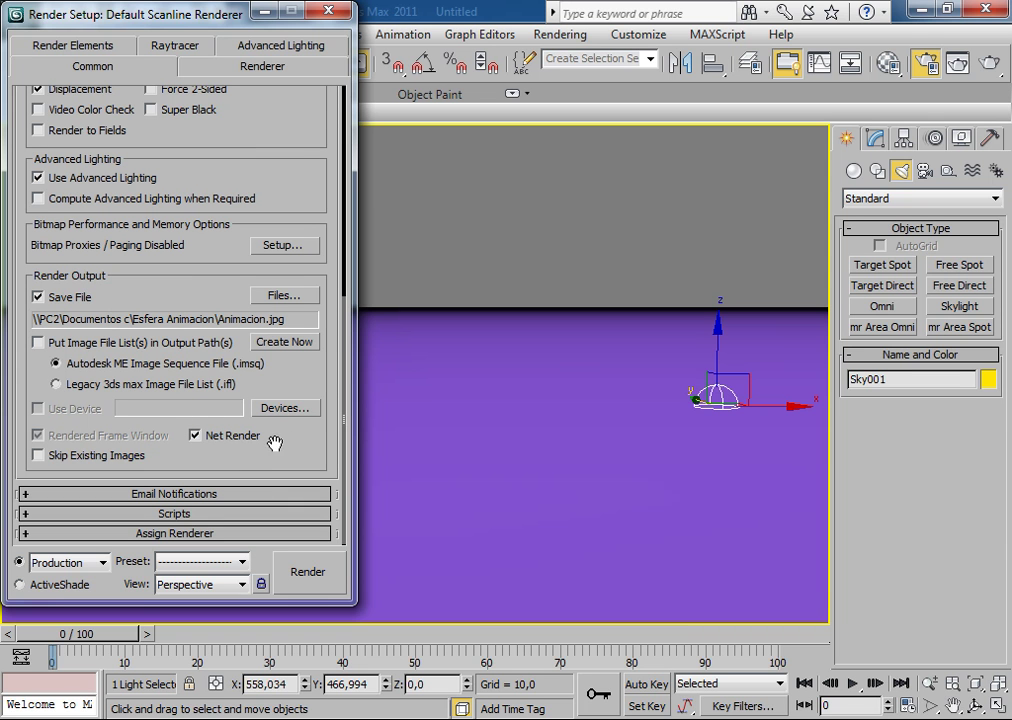
pyautogui.click(310, 580)
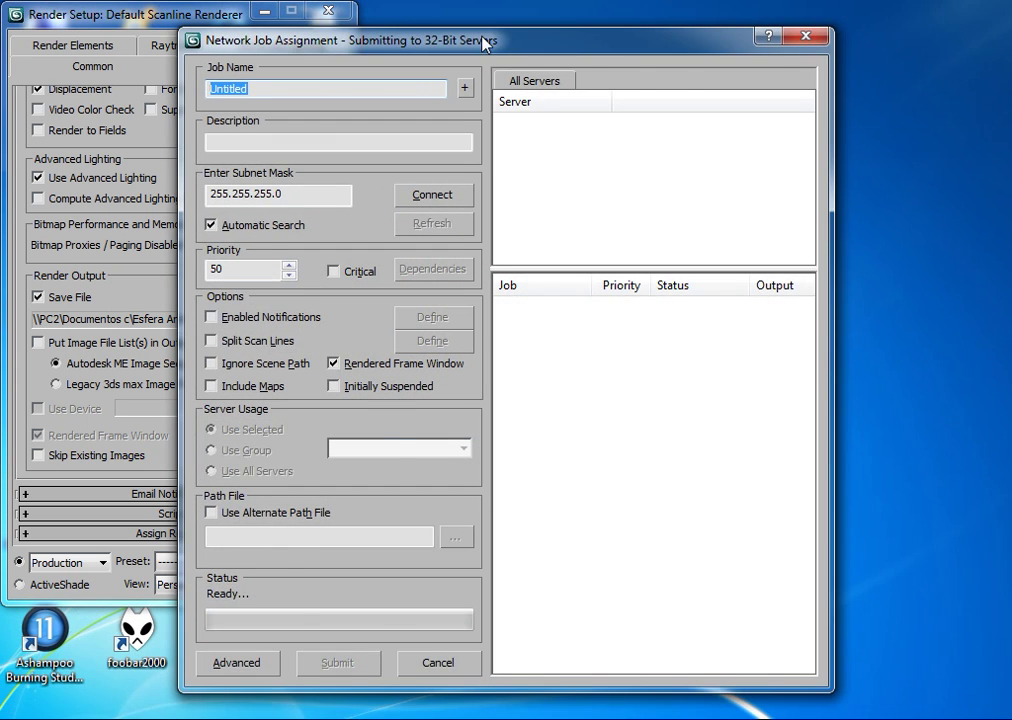
pyautogui.moveTo(485, 42); pyautogui.dragTo(570, 26)
pyautogui.click(536, 179)
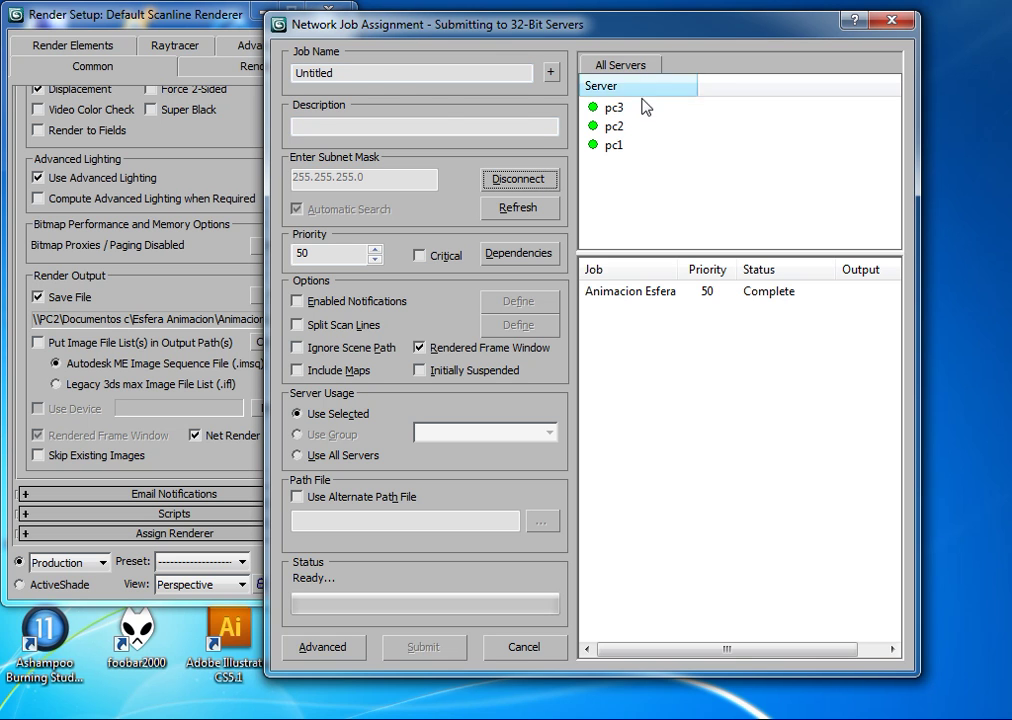
# Step: Sort the server list by name and select servers pc1, pc2 and pc3
pyautogui.click(395, 74)
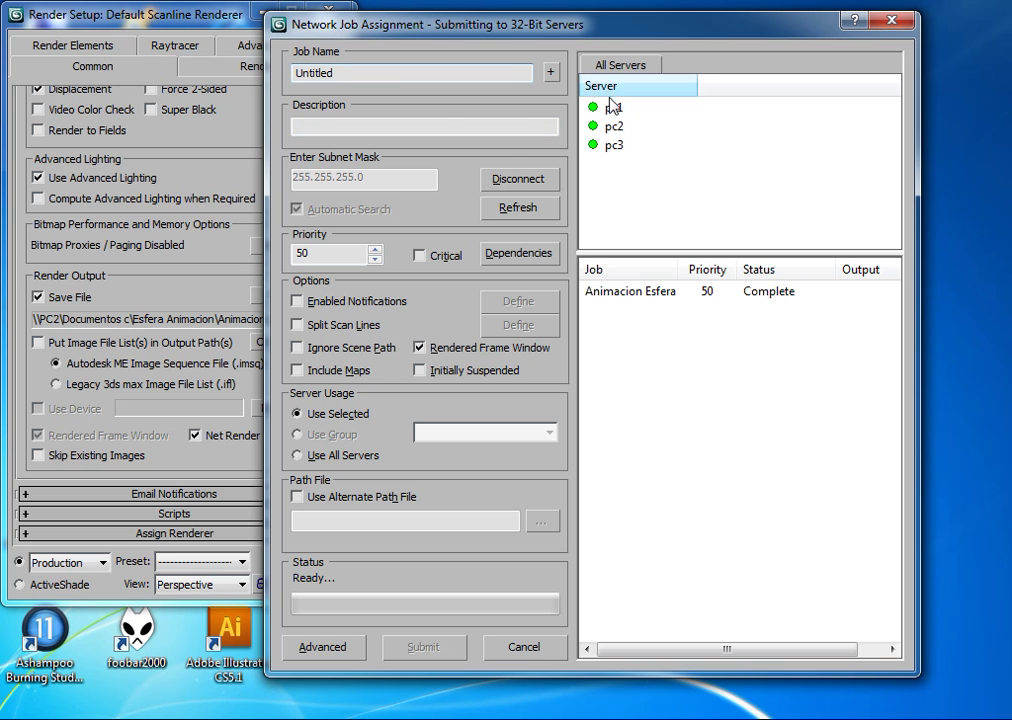
pyautogui.click(612, 107)
pyautogui.click(615, 127)
pyautogui.click(615, 146)
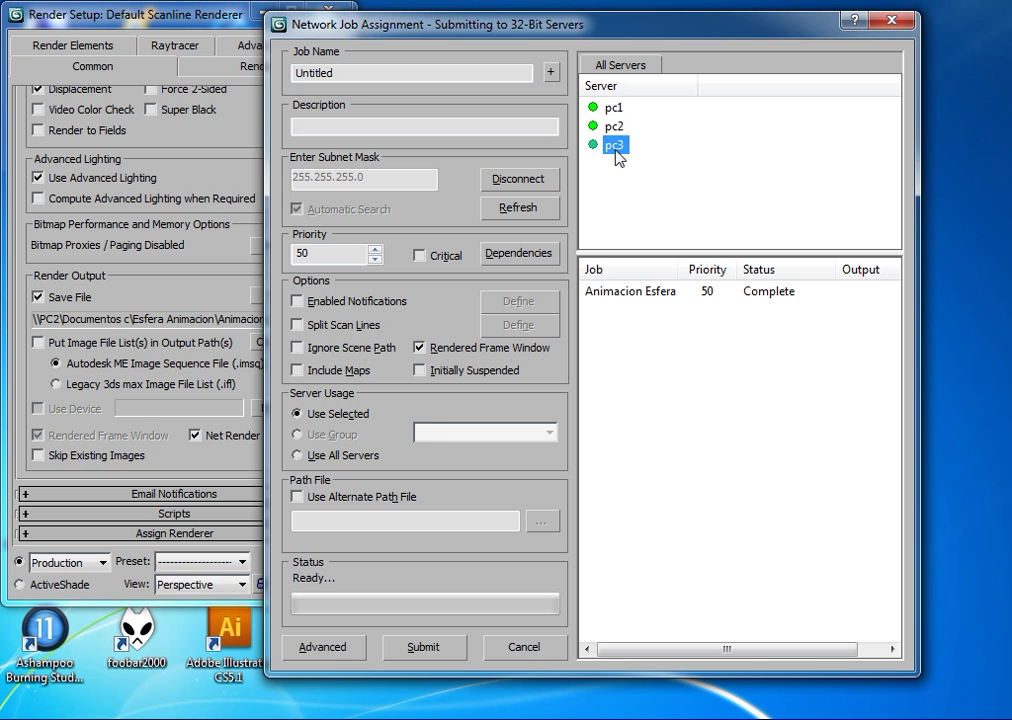
pyautogui.click(613, 106)
pyautogui.click(615, 127)
pyautogui.click(613, 107)
pyautogui.click(615, 127)
pyautogui.click(615, 146)
pyautogui.click(613, 107)
# Step: Submit the job to all servers, overwriting the earlier Animacion.jpg output
pyautogui.click(297, 455)
pyautogui.click(431, 648)
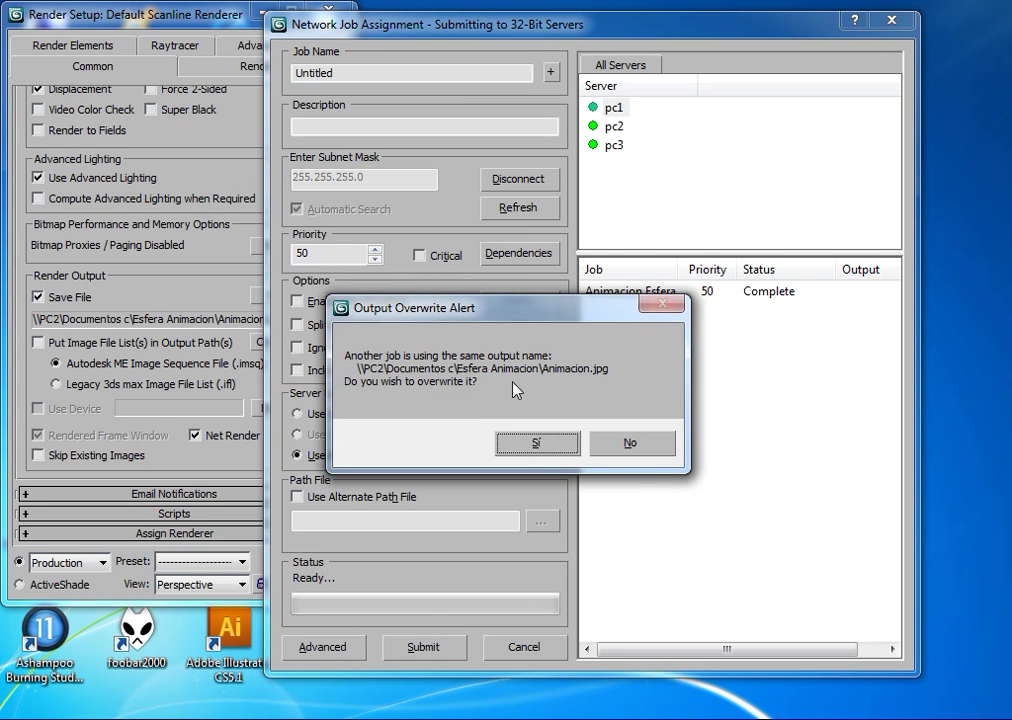
pyautogui.click(532, 445)
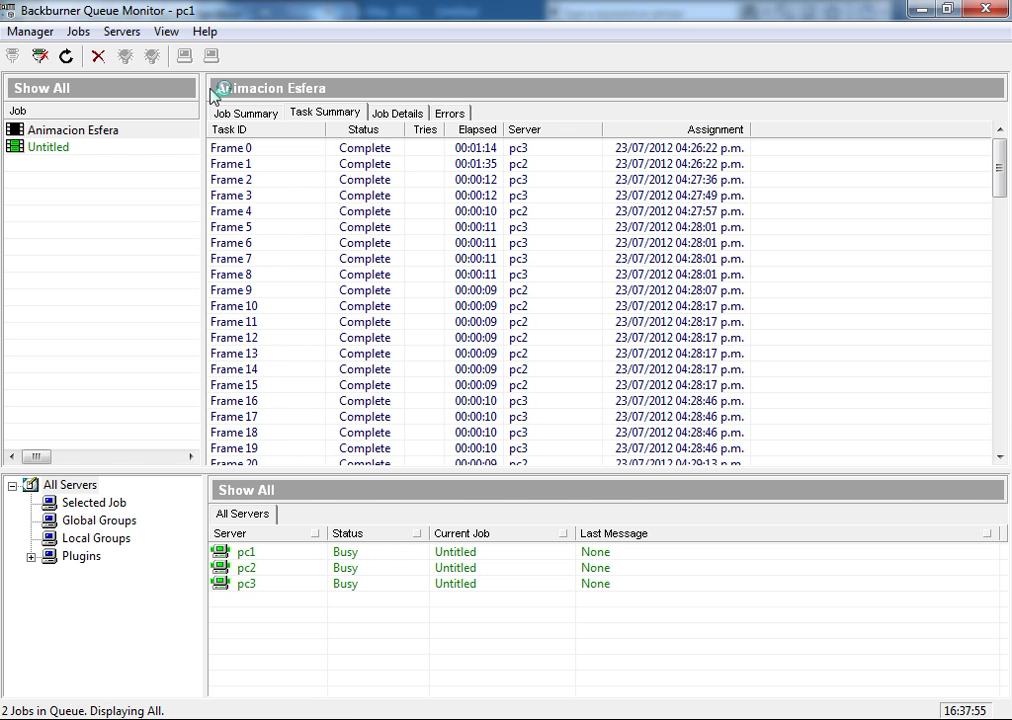
# Step: Select the Untitled job and review its Job Details, Task Summary, Errors and Job Summary tabs
pyautogui.moveTo(203, 106); pyautogui.dragTo(396, 106)
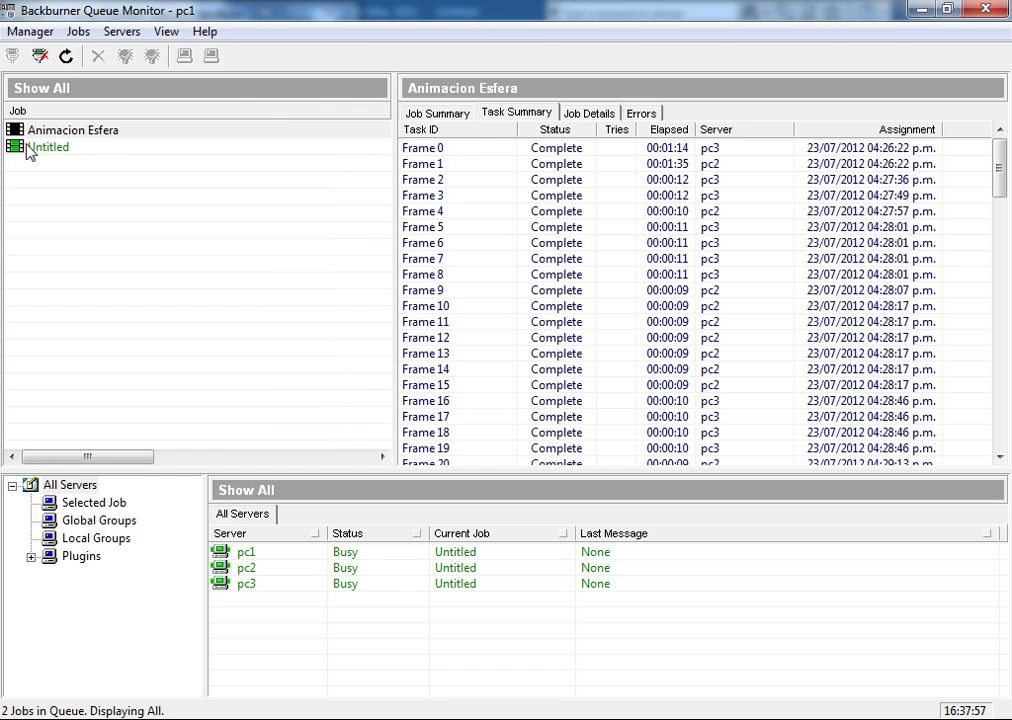
pyautogui.click(45, 152)
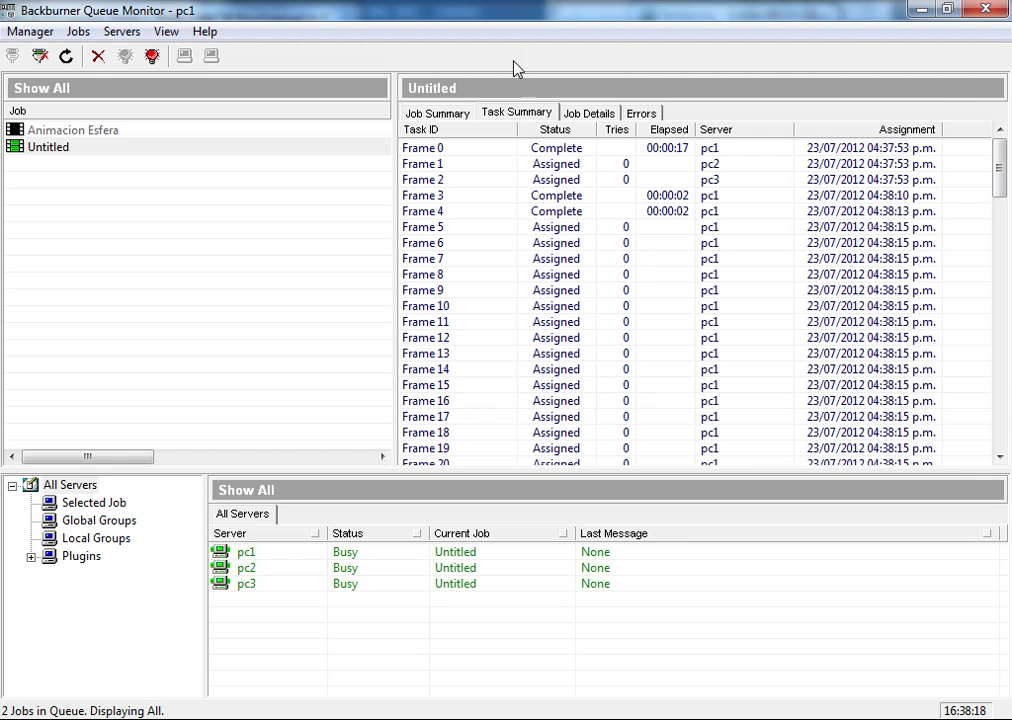
pyautogui.click(586, 114)
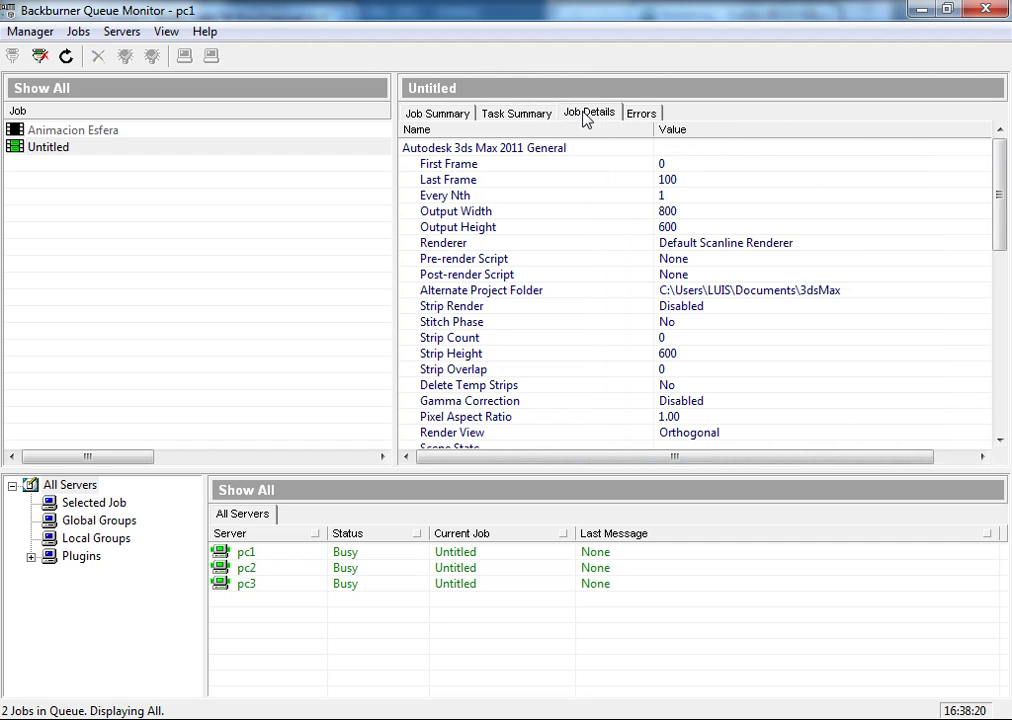
pyautogui.click(436, 113)
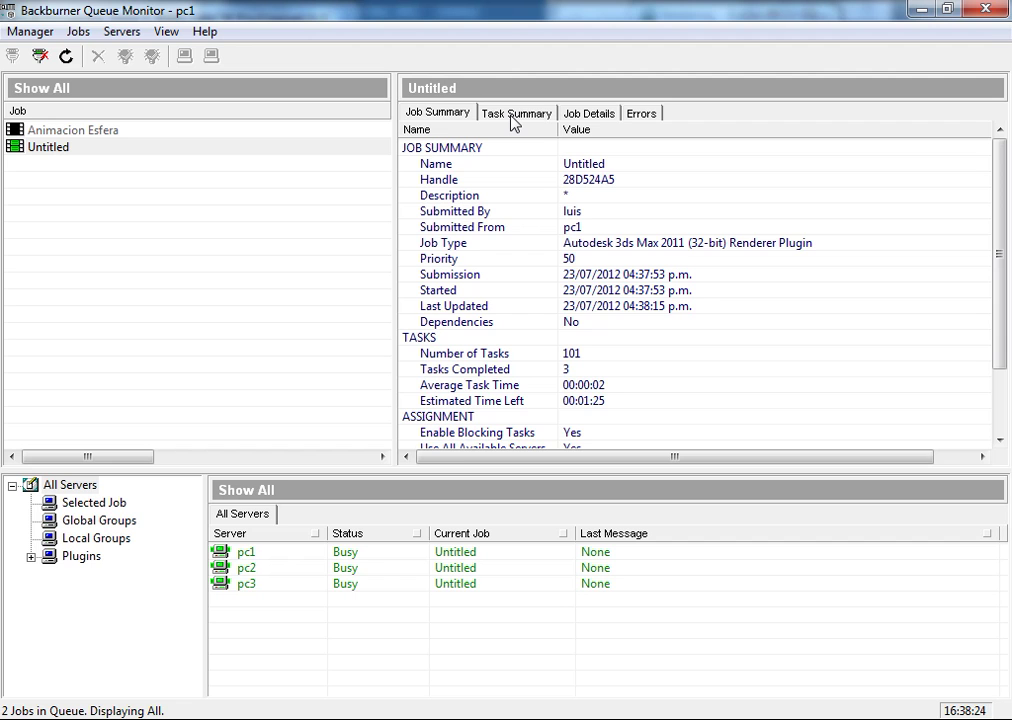
pyautogui.click(514, 116)
pyautogui.click(590, 114)
pyautogui.click(437, 113)
pyautogui.click(586, 115)
pyautogui.click(635, 121)
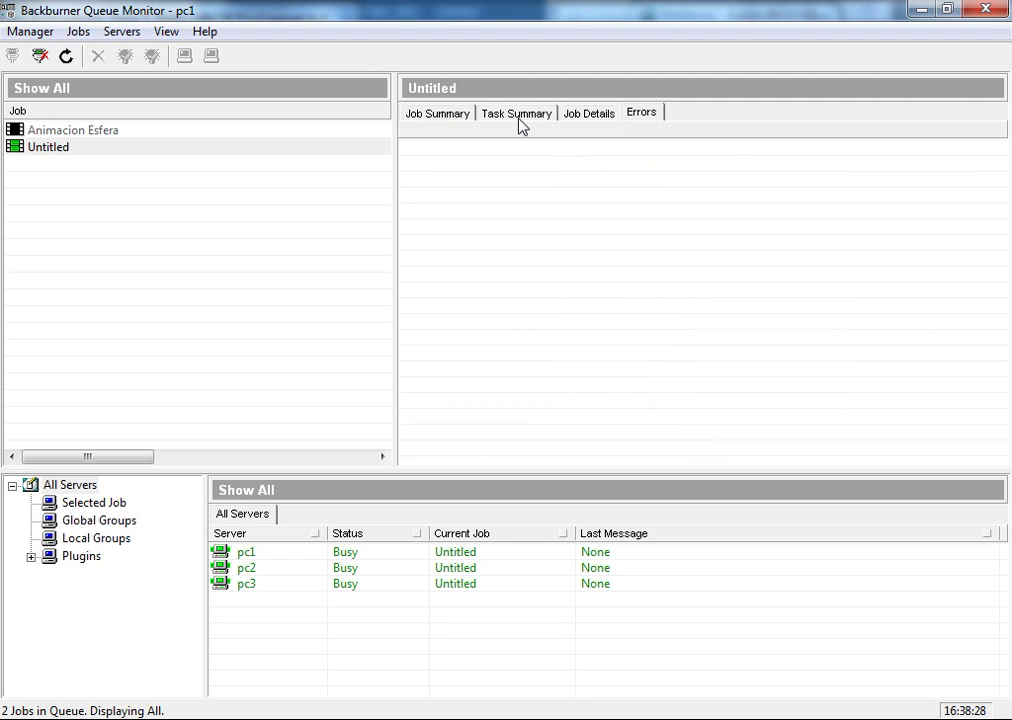
pyautogui.click(519, 118)
pyautogui.click(452, 115)
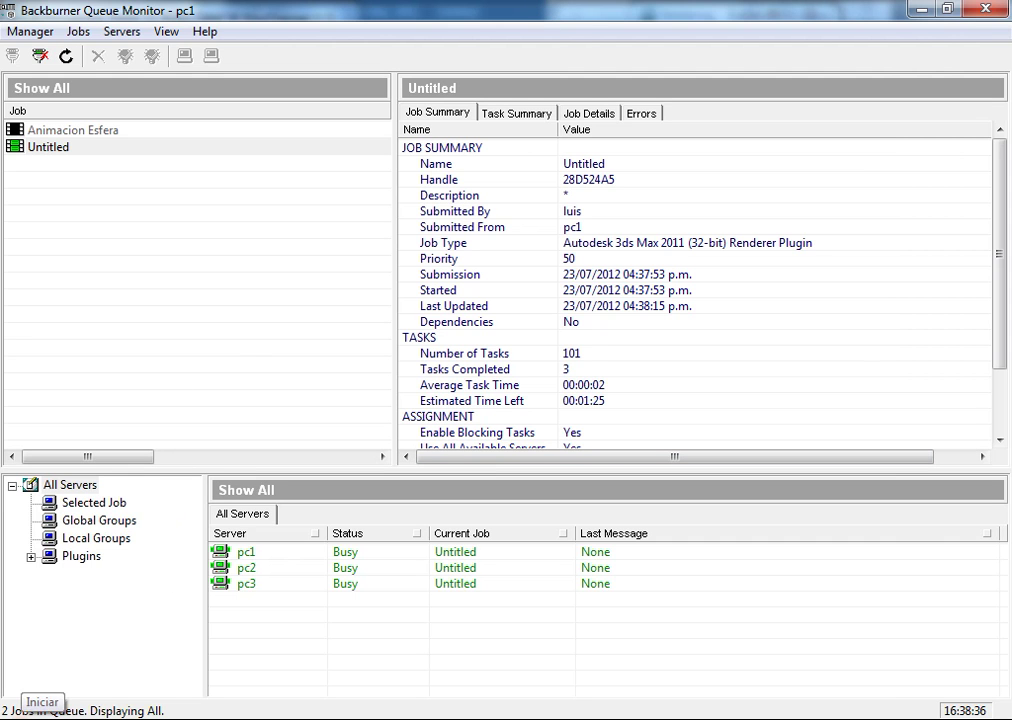
# Step: Navigate Start > Todos los programas > Autodesk > Backburner
pyautogui.click(20, 715)
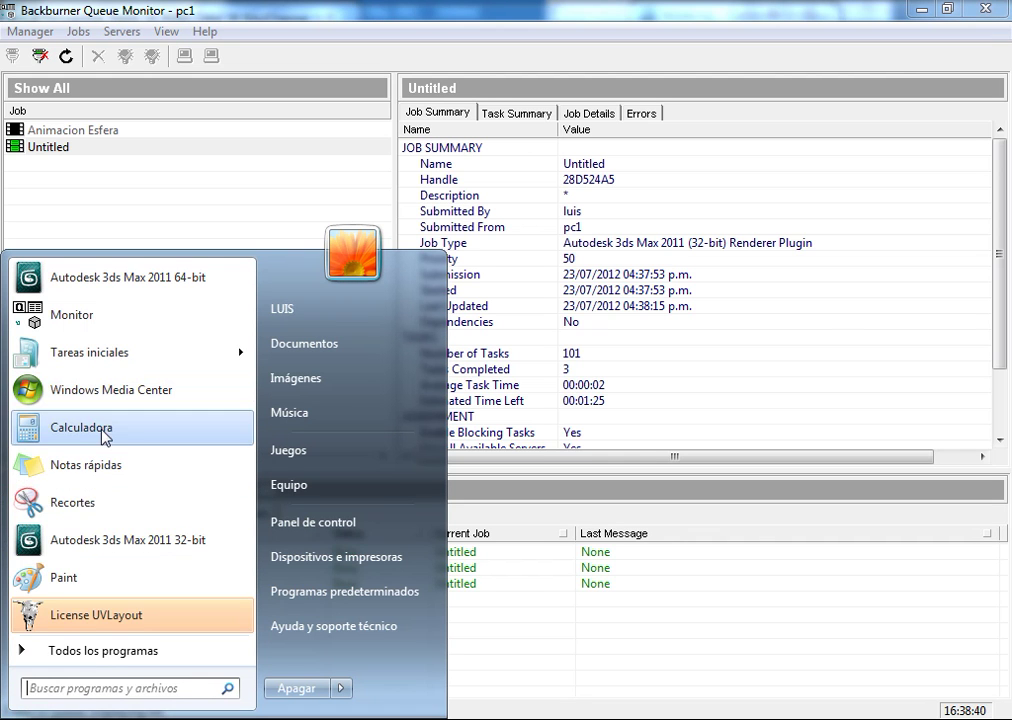
pyautogui.click(110, 650)
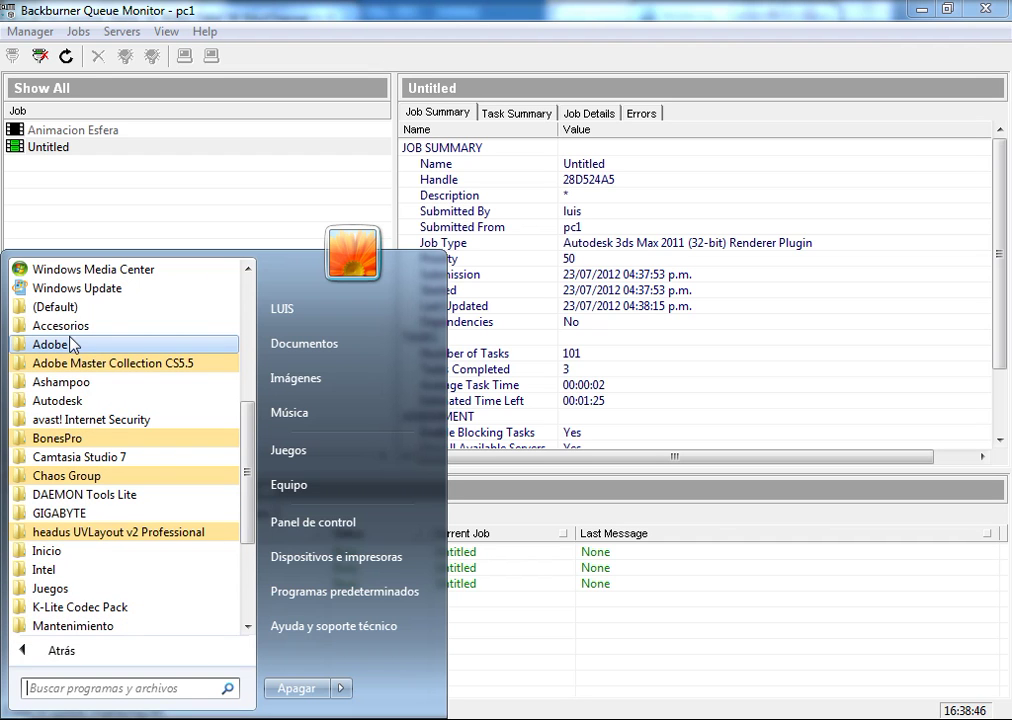
pyautogui.click(72, 403)
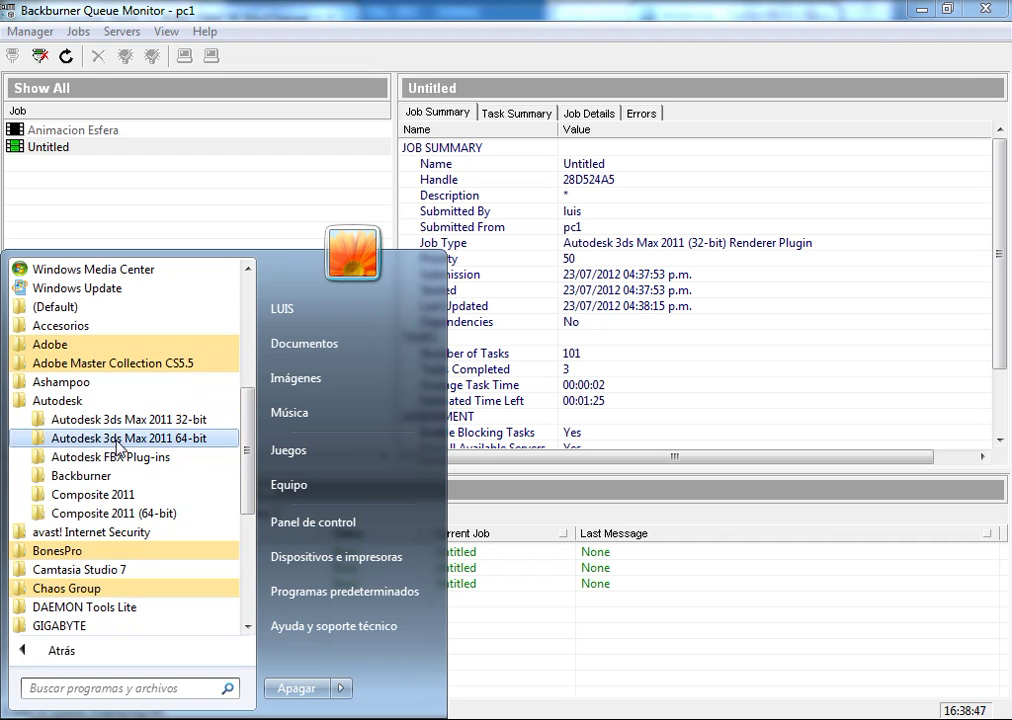
pyautogui.click(80, 476)
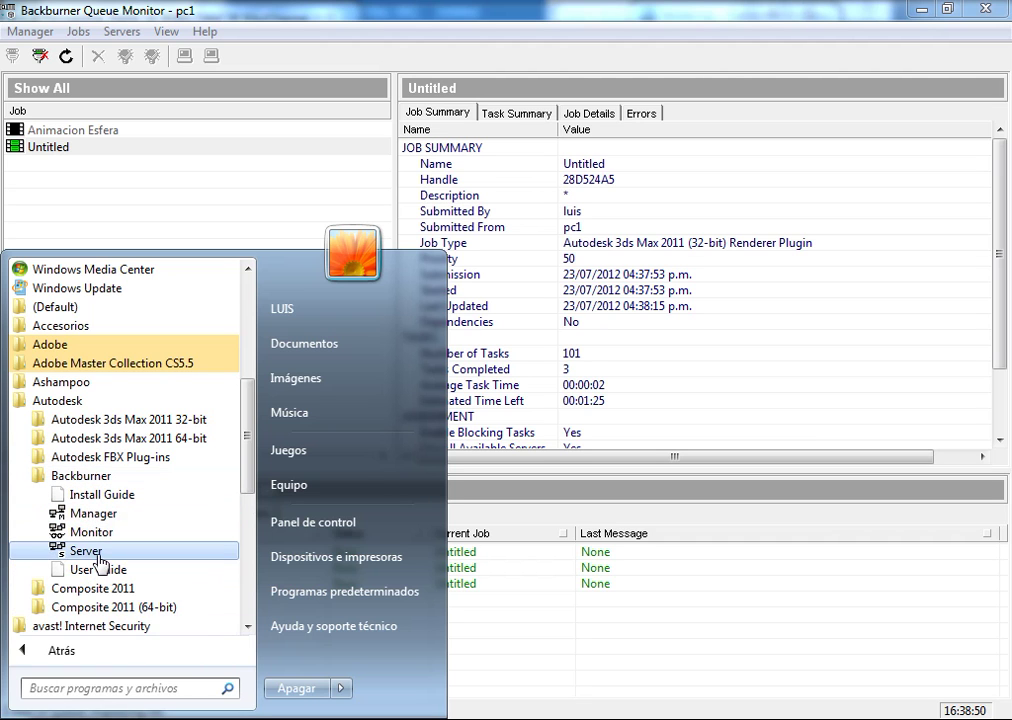